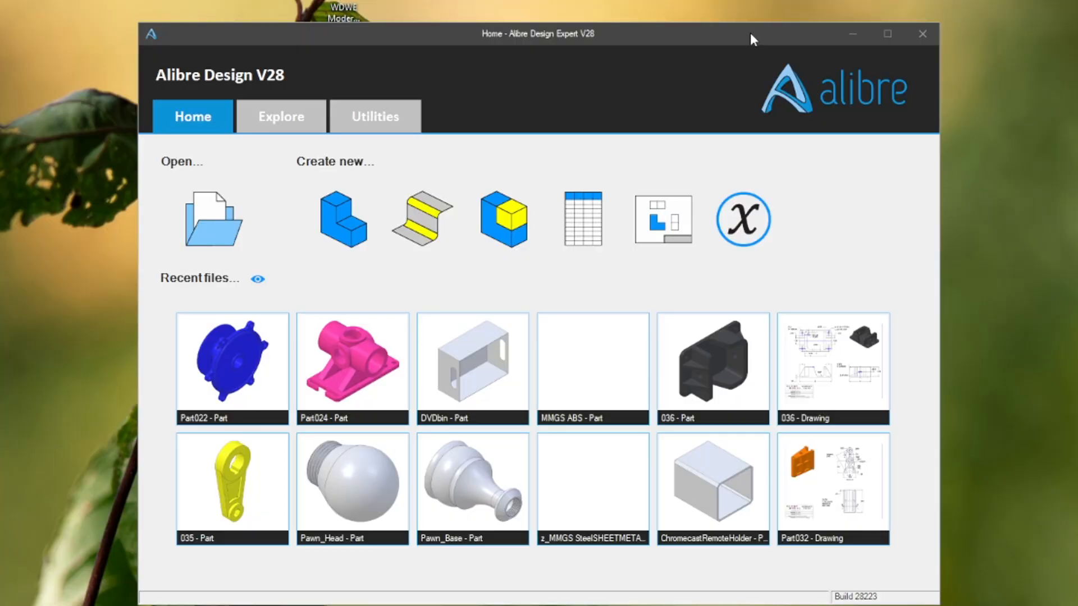
# - Create a new part document from the Home window
pyautogui.moveTo(750, 32); pyautogui.dragTo(705, 18)
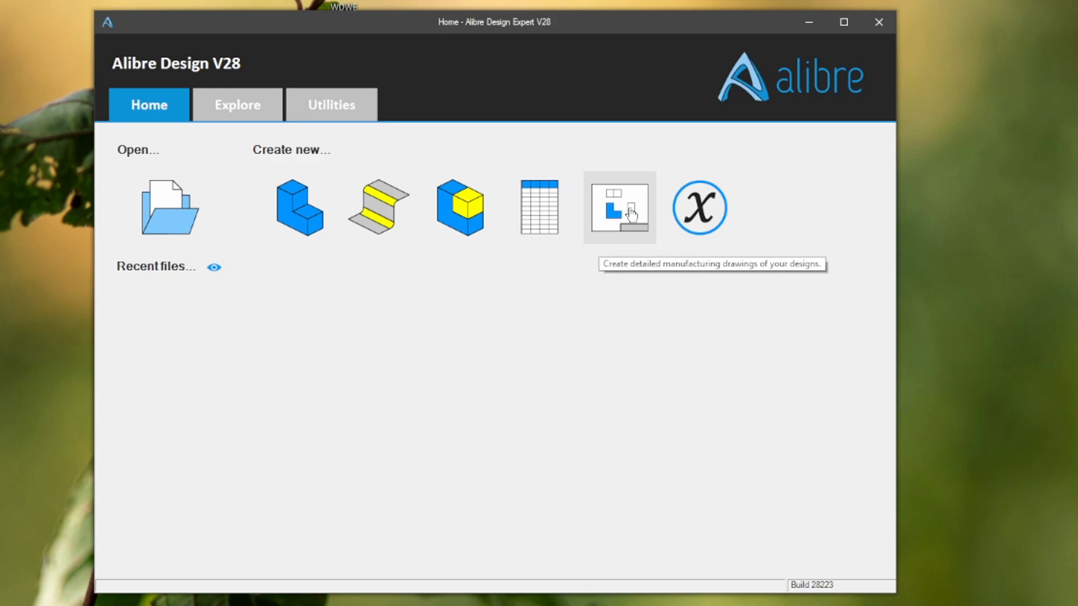
pyautogui.click(238, 106)
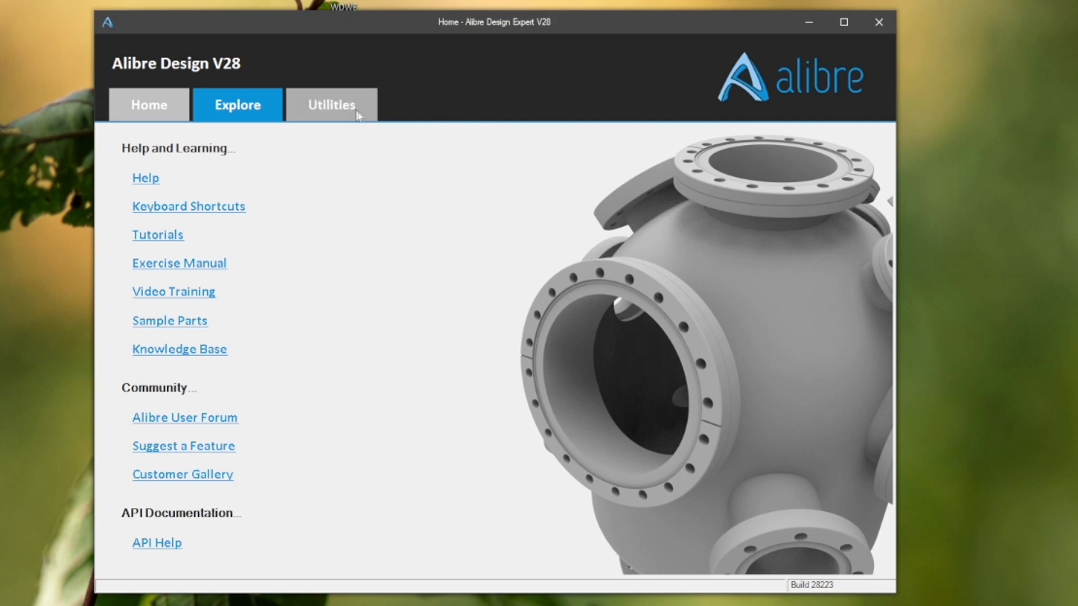
pyautogui.click(153, 107)
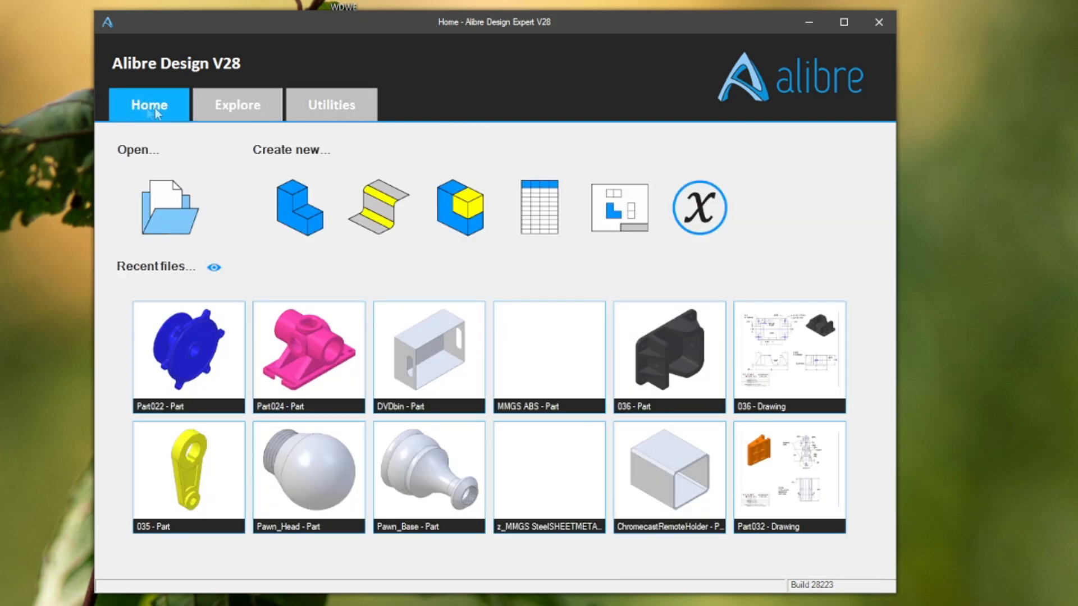
pyautogui.click(306, 207)
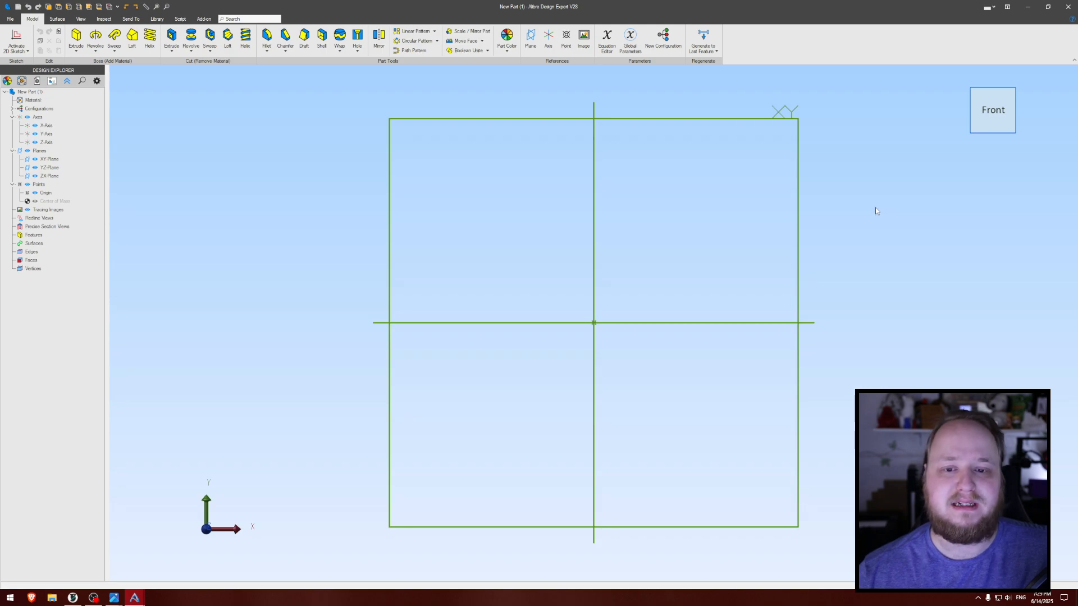
# - Orient the part to the isometric view and set the interface color palette to Dark Mode
pyautogui.click(1016, 92)
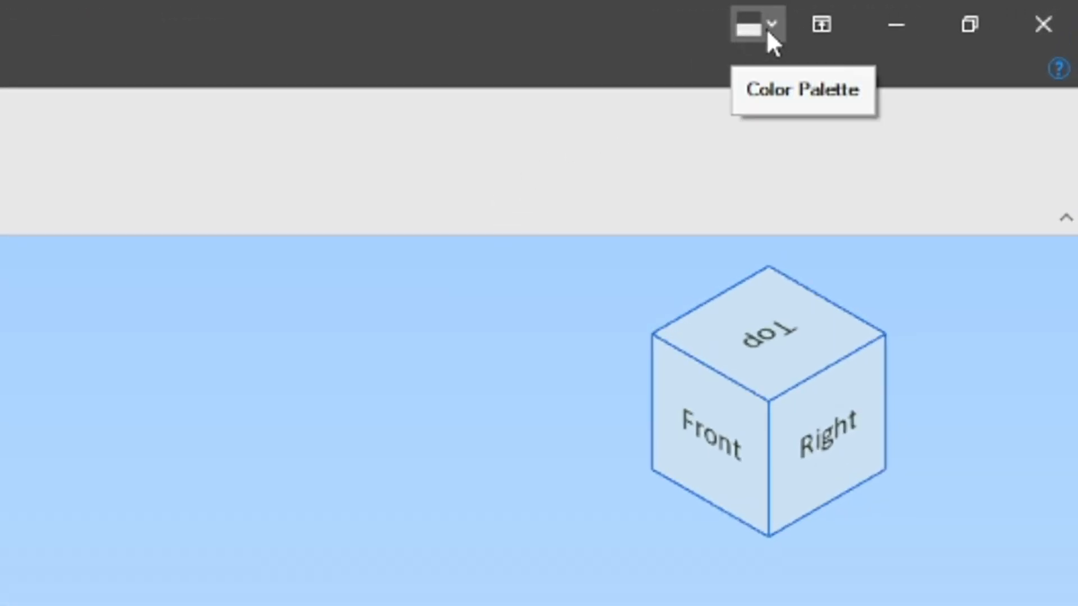
pyautogui.click(767, 27)
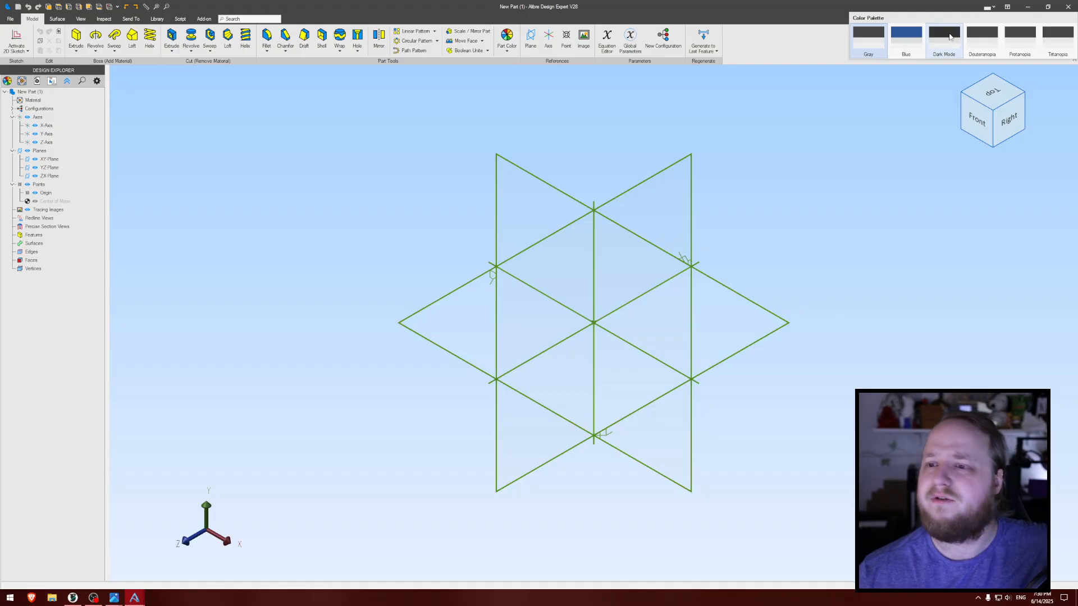
pyautogui.click(949, 36)
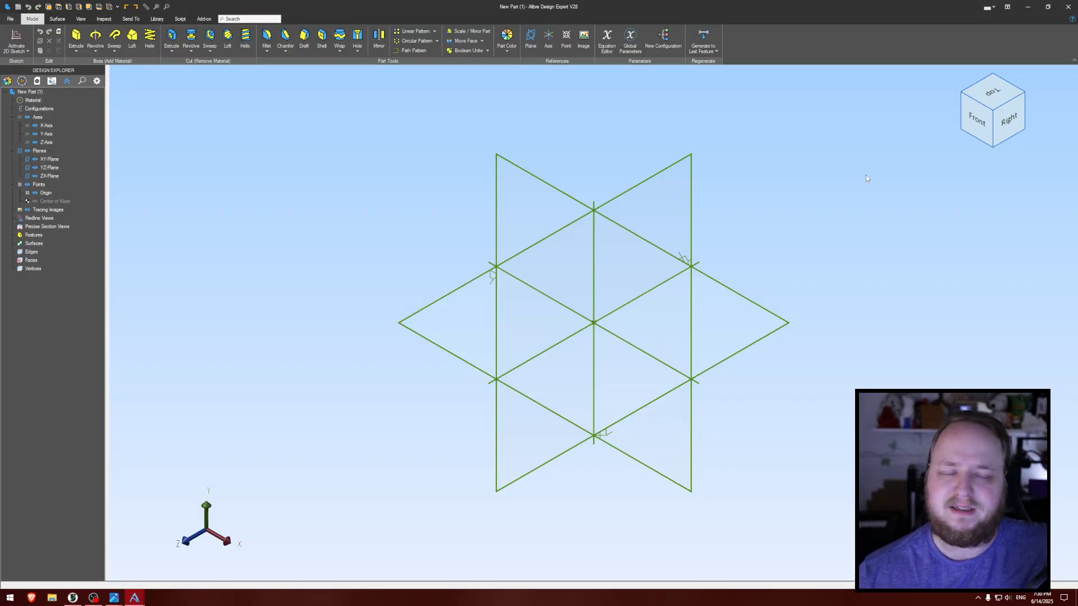
# - Open the System Options and preview the Dark Background and Very Dark Background color schemes for the display
pyautogui.click(8, 22)
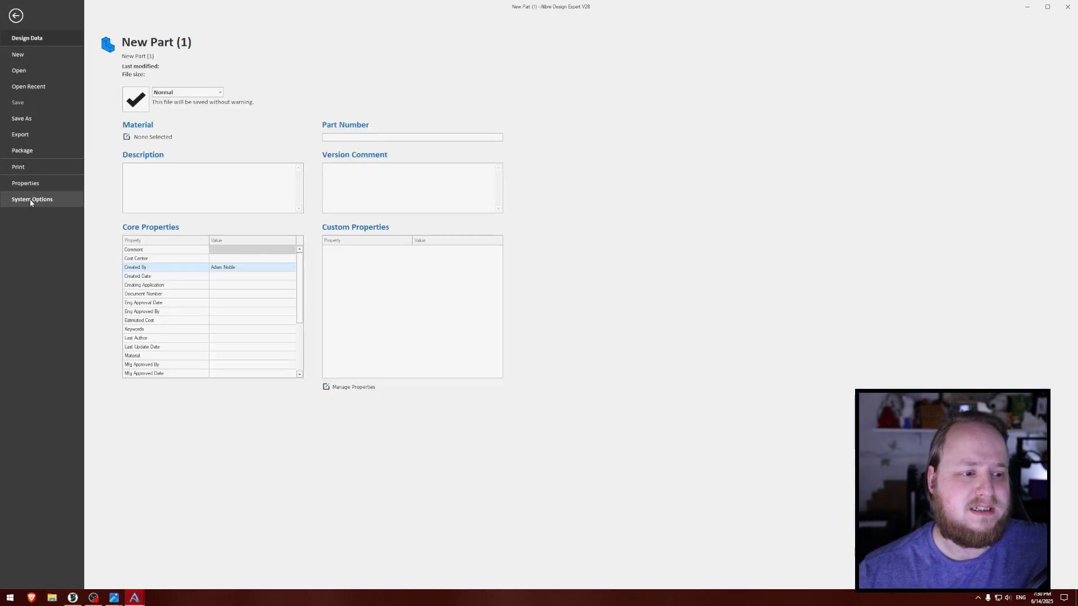
pyautogui.click(31, 201)
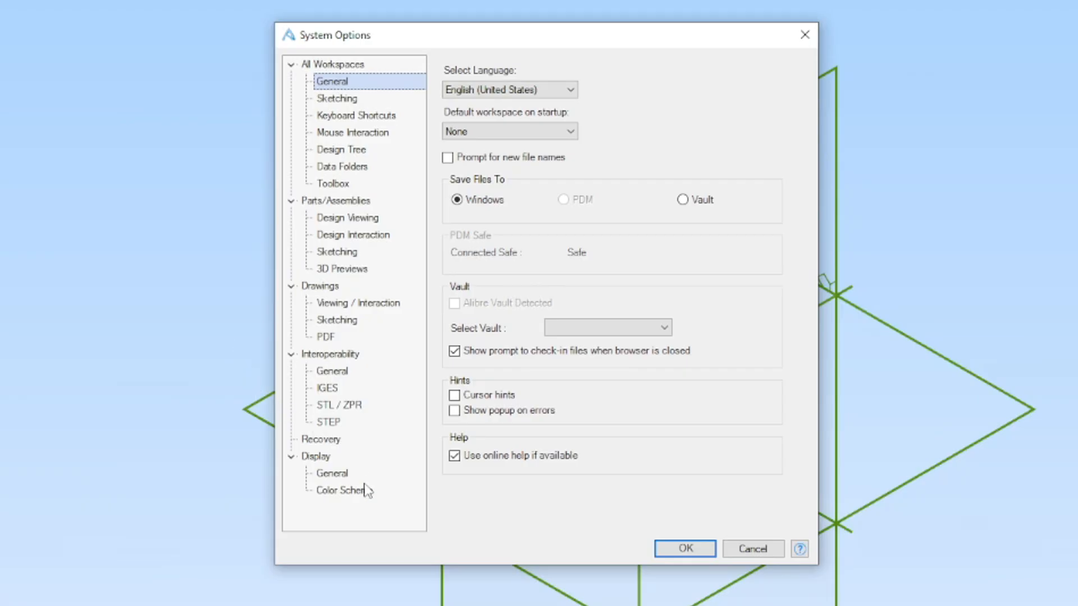
pyautogui.click(366, 494)
pyautogui.click(530, 317)
pyautogui.click(541, 342)
pyautogui.click(575, 318)
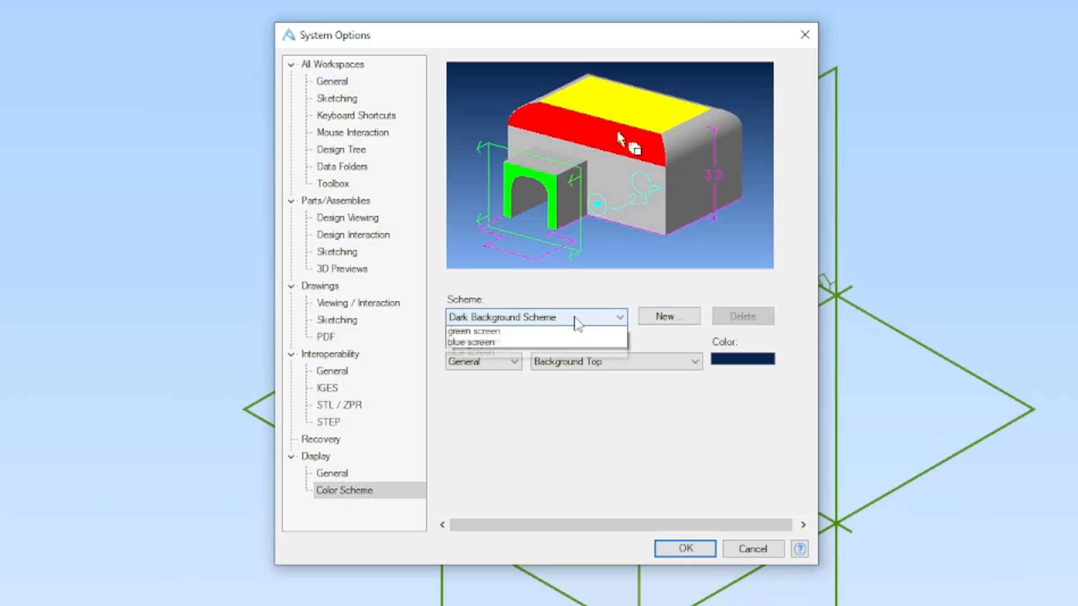
pyautogui.click(494, 316)
pyautogui.click(474, 321)
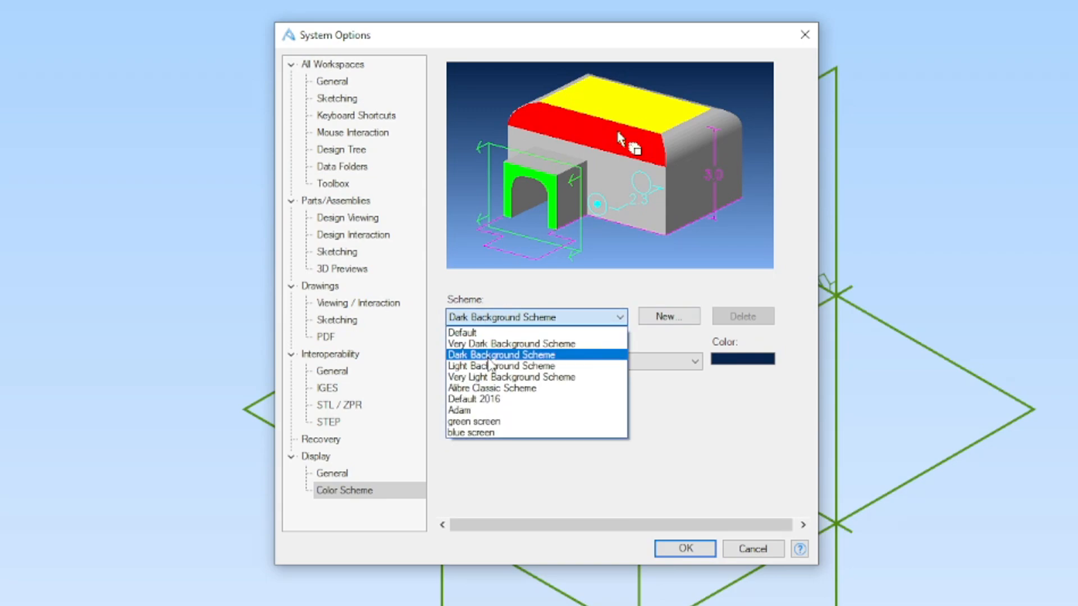
pyautogui.click(492, 344)
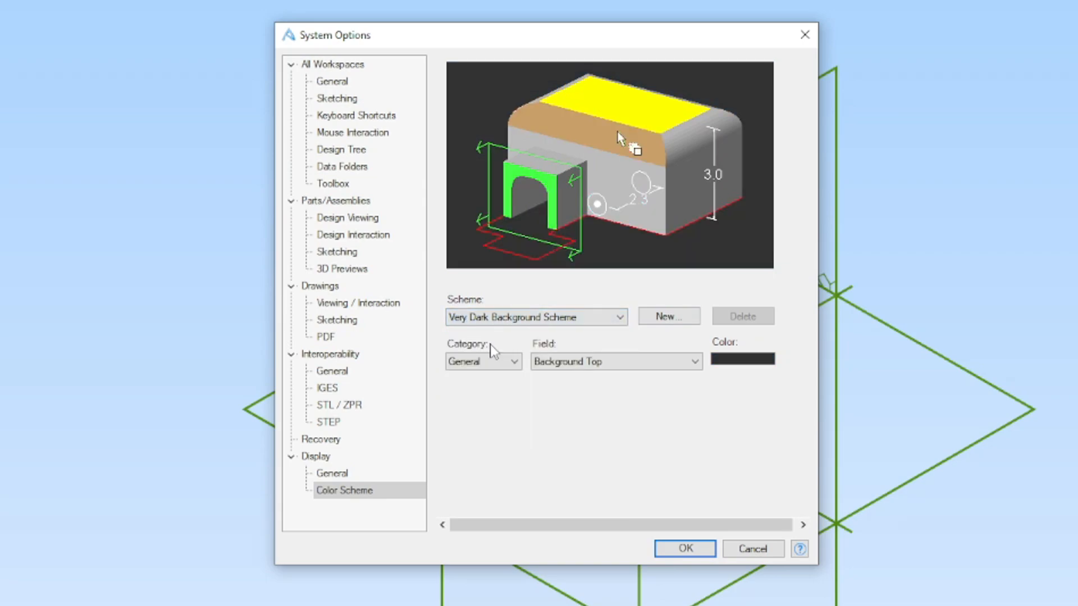
# - Switch the display color scheme to the custom scheme bearing the owner's first name
pyautogui.click(509, 318)
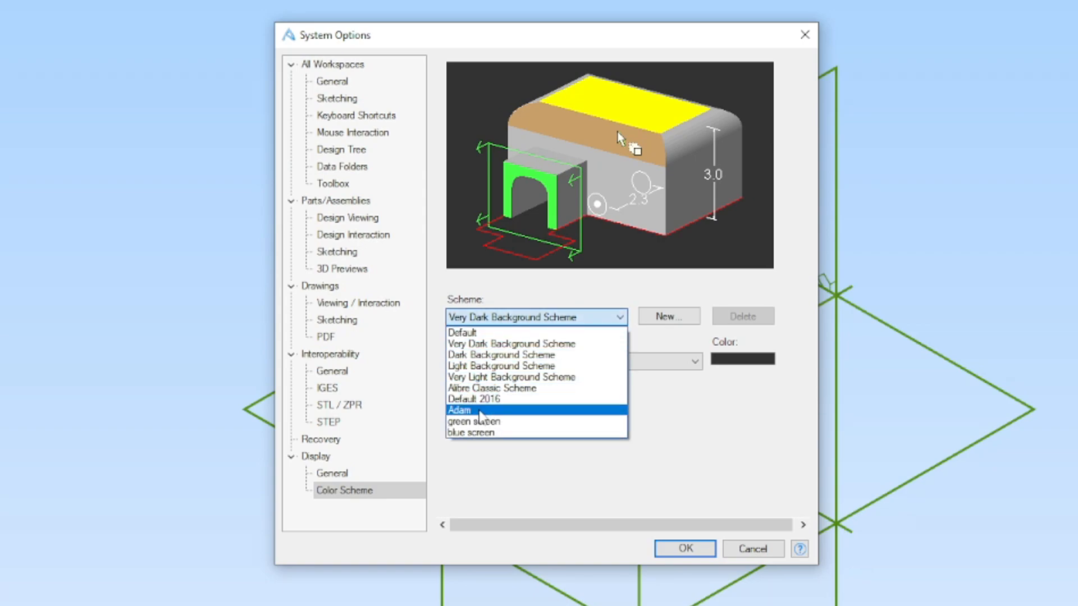
pyautogui.click(480, 411)
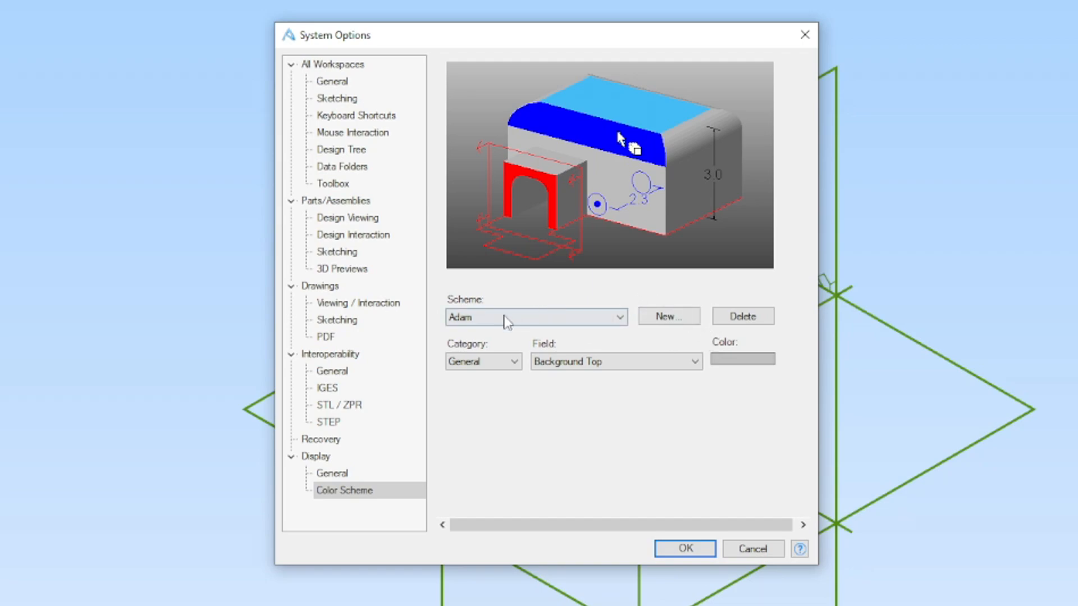
pyautogui.click(501, 317)
pyautogui.click(500, 321)
# - Review the Parts/Assemblies options for design viewing, design interaction and sketching, including constraint size, node size, grid and snapping
pyautogui.click(342, 219)
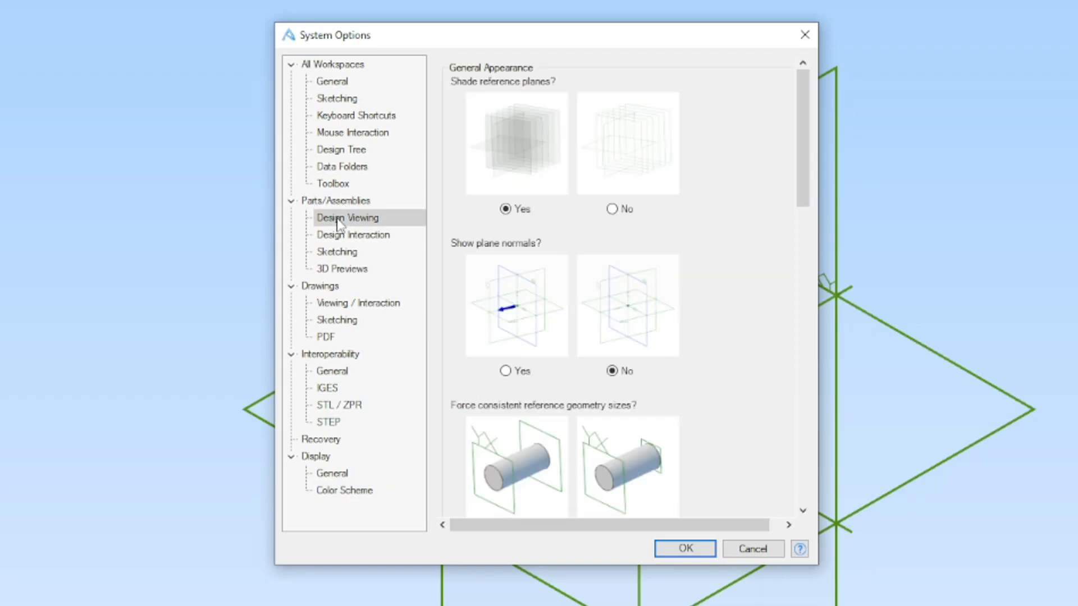
pyautogui.moveTo(804, 133)
pyautogui.mouseDown()
pyautogui.moveTo(794, 428)
pyautogui.moveTo(815, 244)
pyautogui.moveTo(805, 140)
pyautogui.moveTo(813, 102)
pyautogui.mouseUp()
pyautogui.click(377, 234)
pyautogui.click(353, 253)
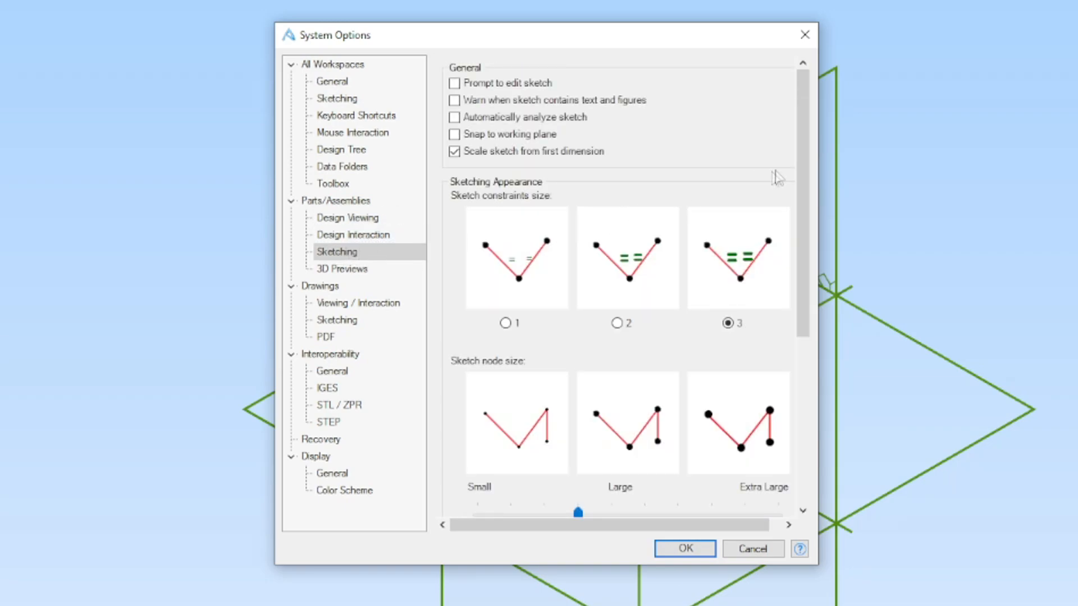
pyautogui.moveTo(805, 168); pyautogui.dragTo(817, 265)
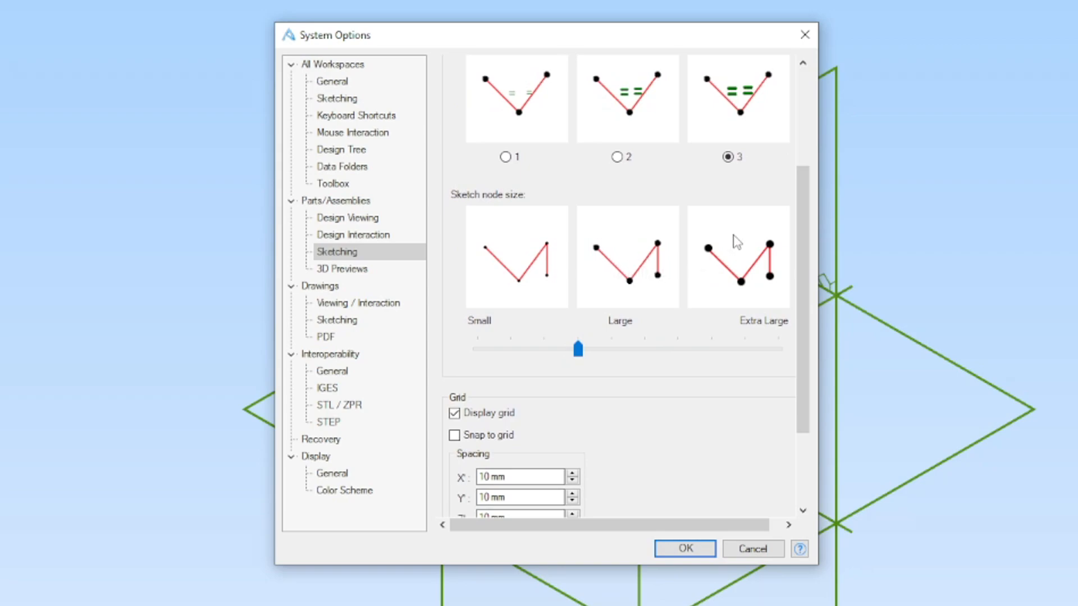
pyautogui.moveTo(803, 324); pyautogui.dragTo(808, 398)
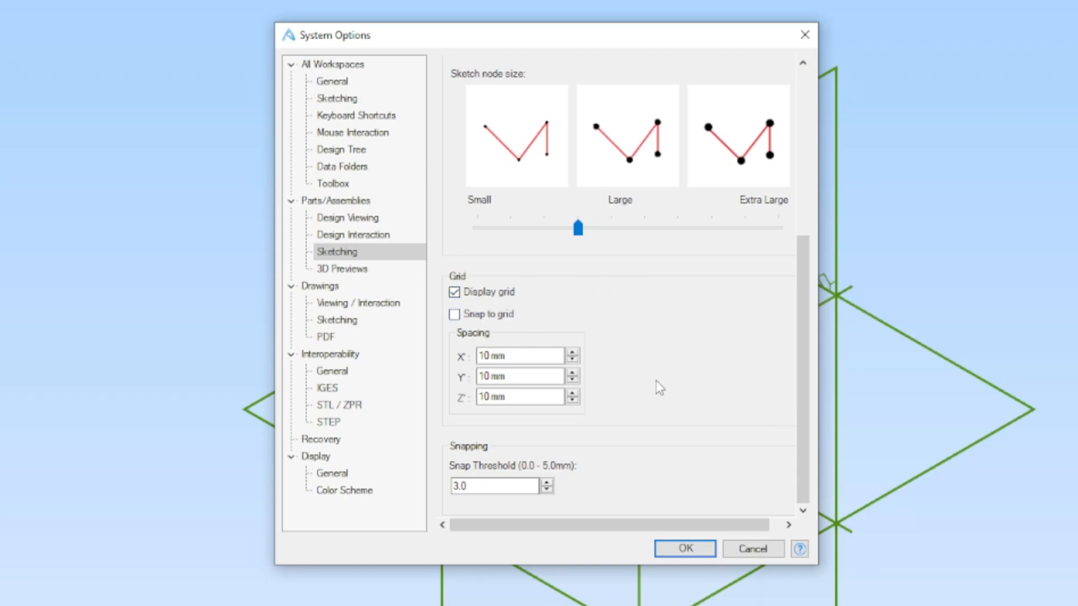
pyautogui.scroll(1, 428, 320)
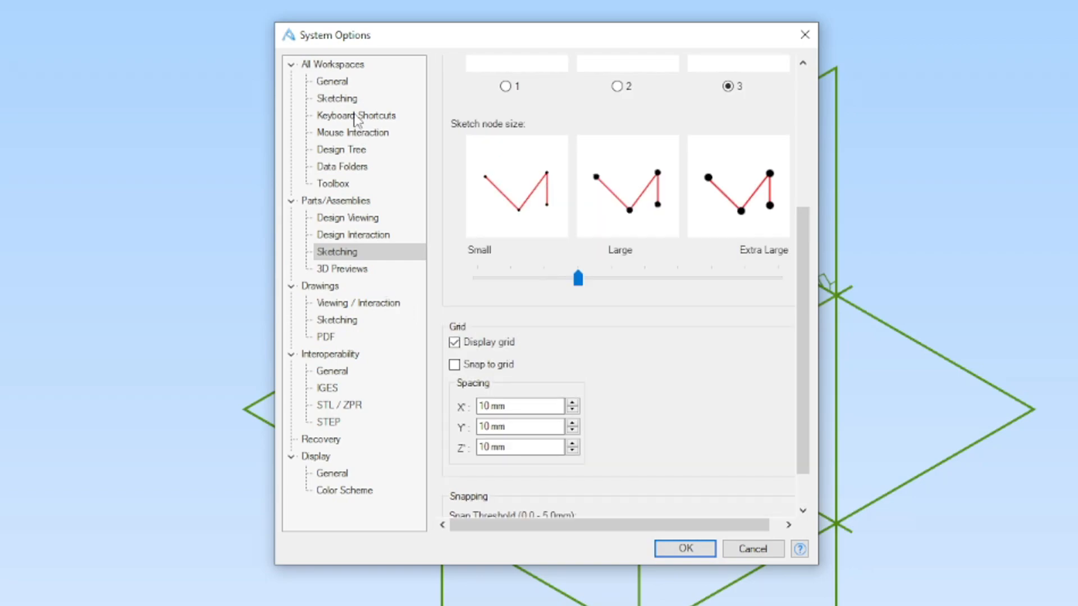
# - Open the keyboard shortcut settings for the Part Editor's Sketch commands and examine the slot shortcuts
pyautogui.click(354, 116)
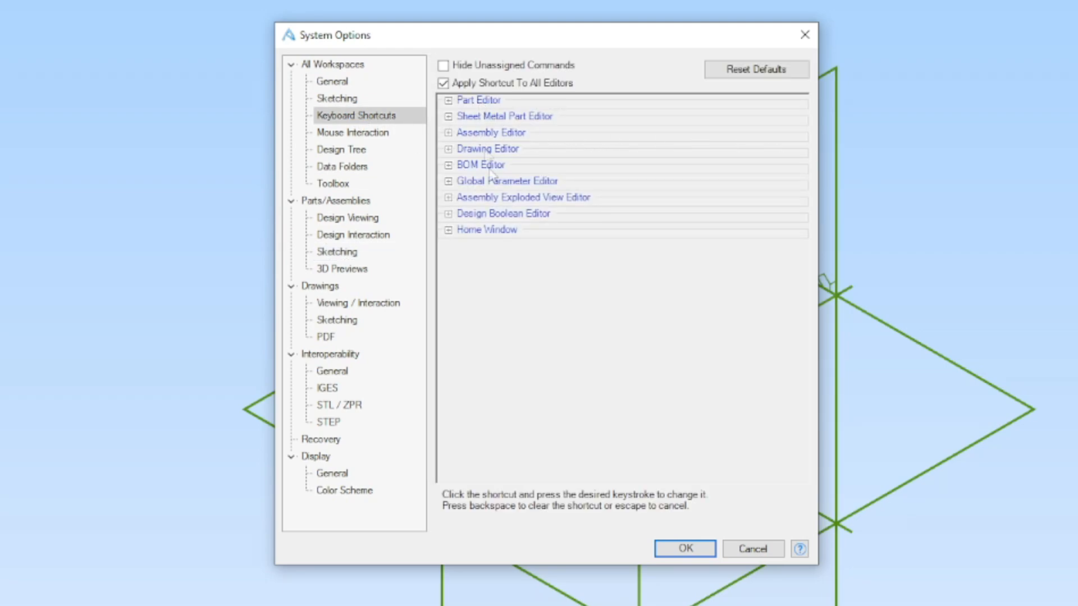
pyautogui.click(448, 100)
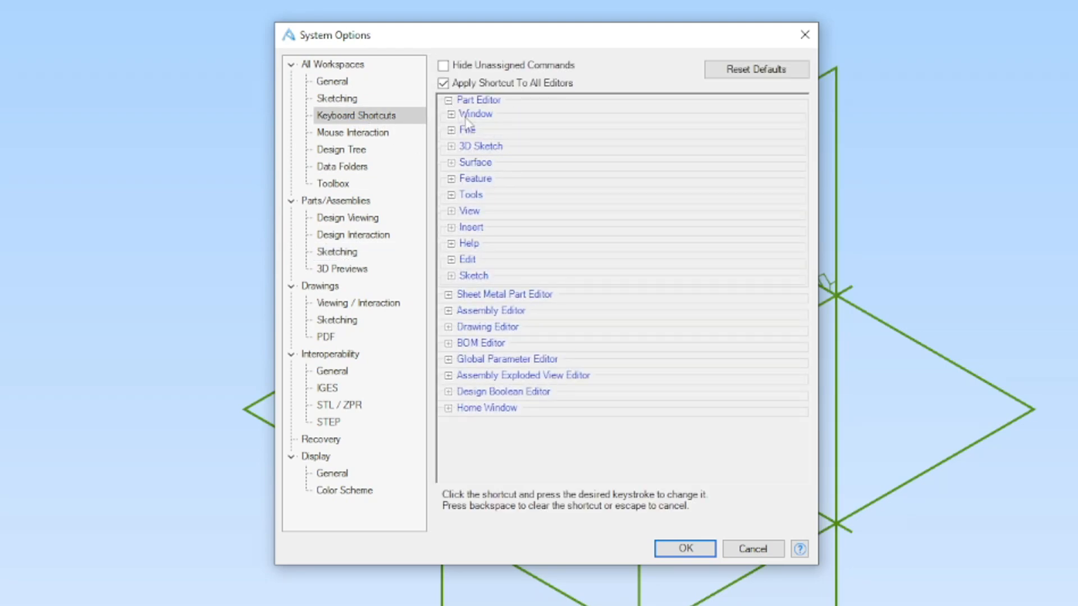
pyautogui.click(451, 275)
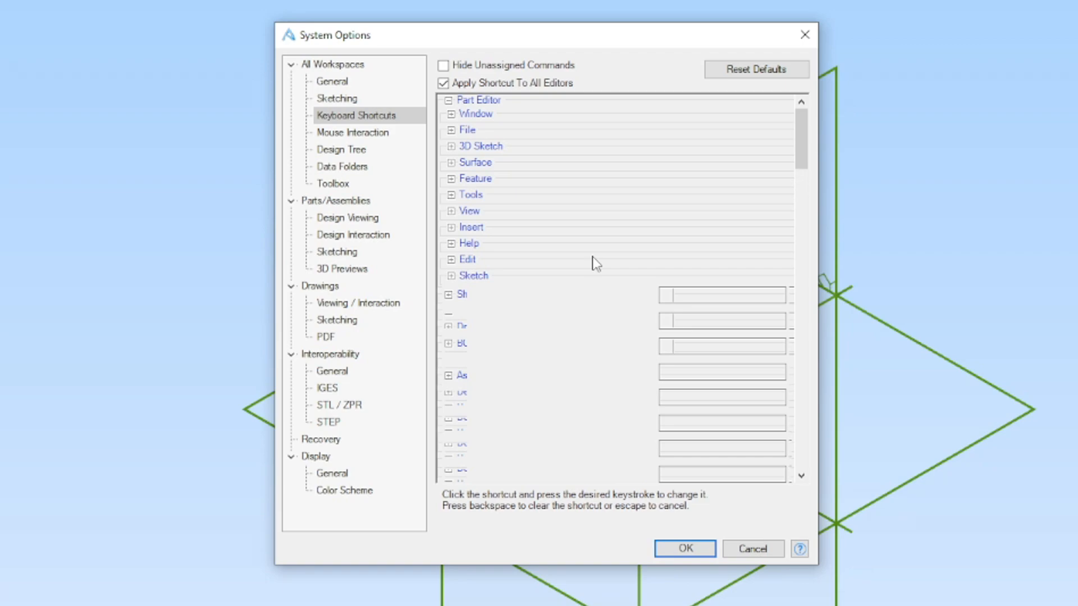
pyautogui.moveTo(802, 140)
pyautogui.mouseDown()
pyautogui.moveTo(811, 272)
pyautogui.moveTo(801, 154)
pyautogui.moveTo(791, 168)
pyautogui.moveTo(810, 167)
pyautogui.mouseUp()
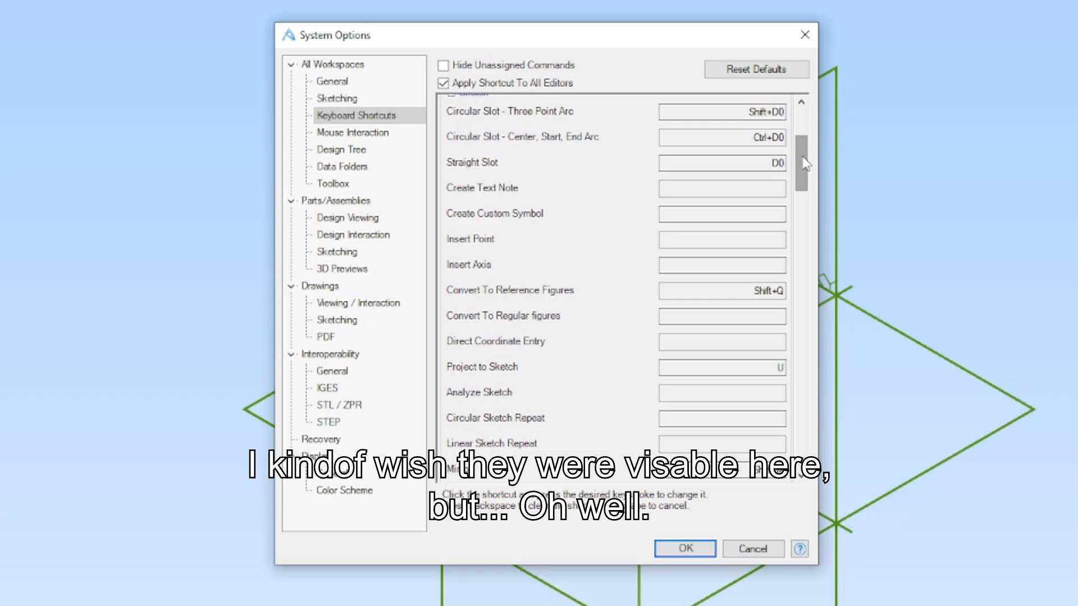
pyautogui.moveTo(802, 157); pyautogui.dragTo(805, 146)
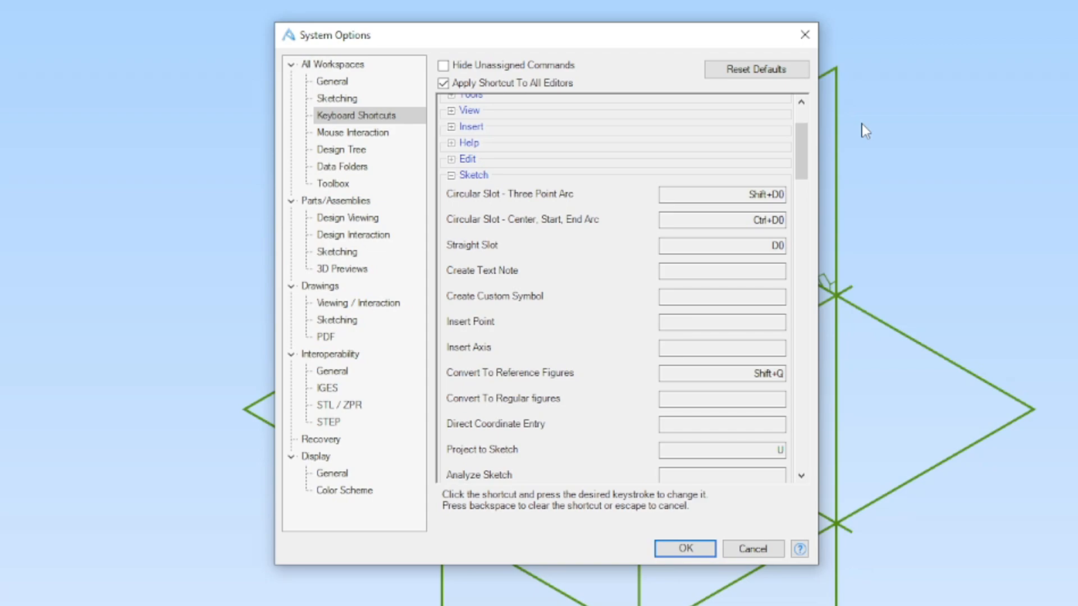
pyautogui.moveTo(805, 161); pyautogui.dragTo(806, 166)
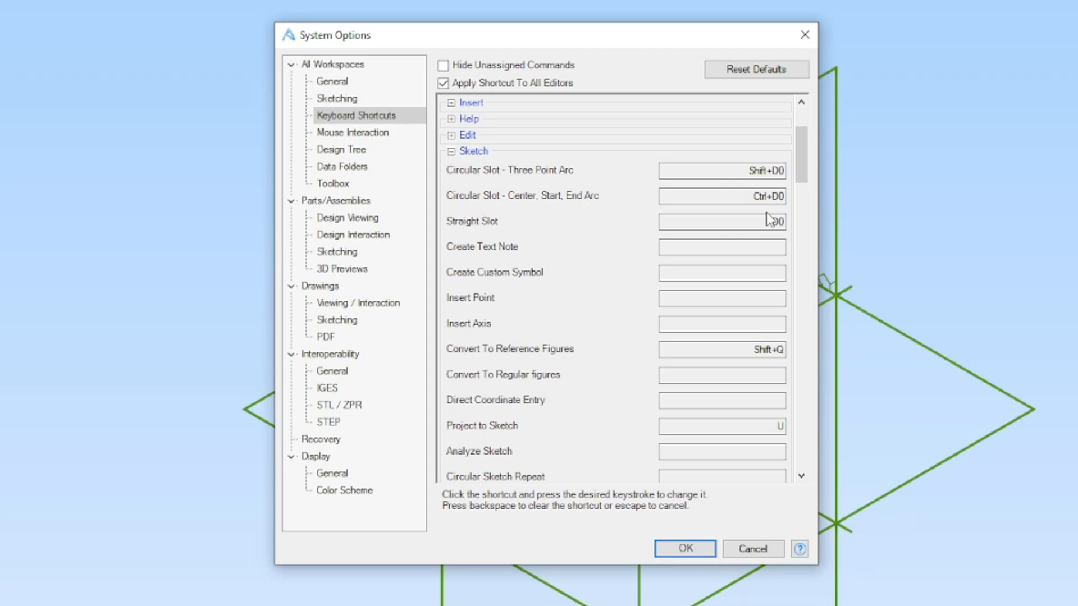
# - Examine the sketch shortcuts for Project to Sketch, Mirror, Trim Figure and the reference figures
pyautogui.moveTo(802, 162); pyautogui.dragTo(806, 188)
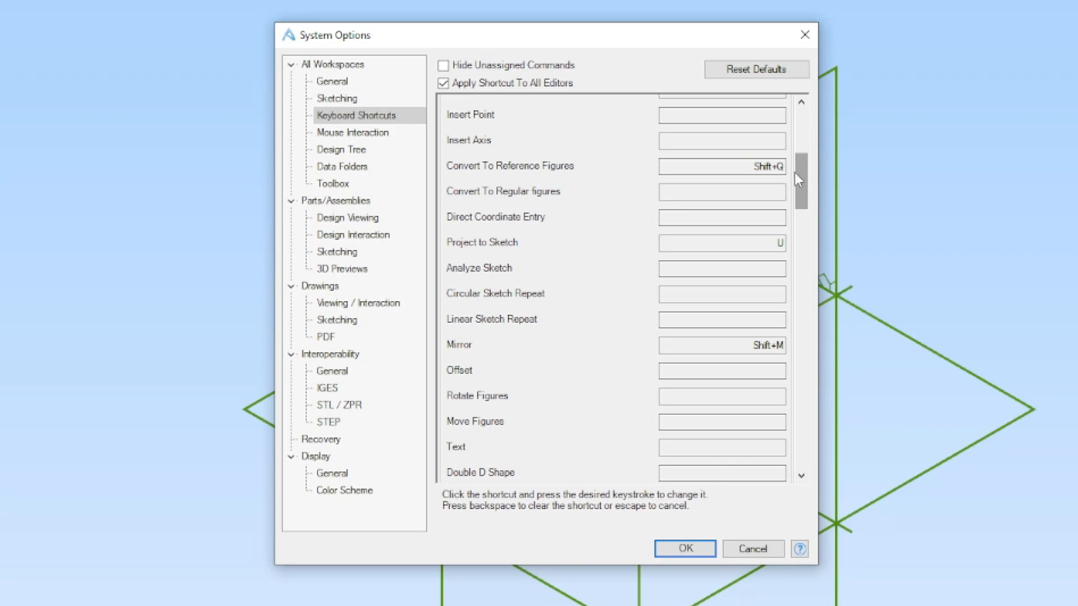
pyautogui.scroll(-3, 804, 182)
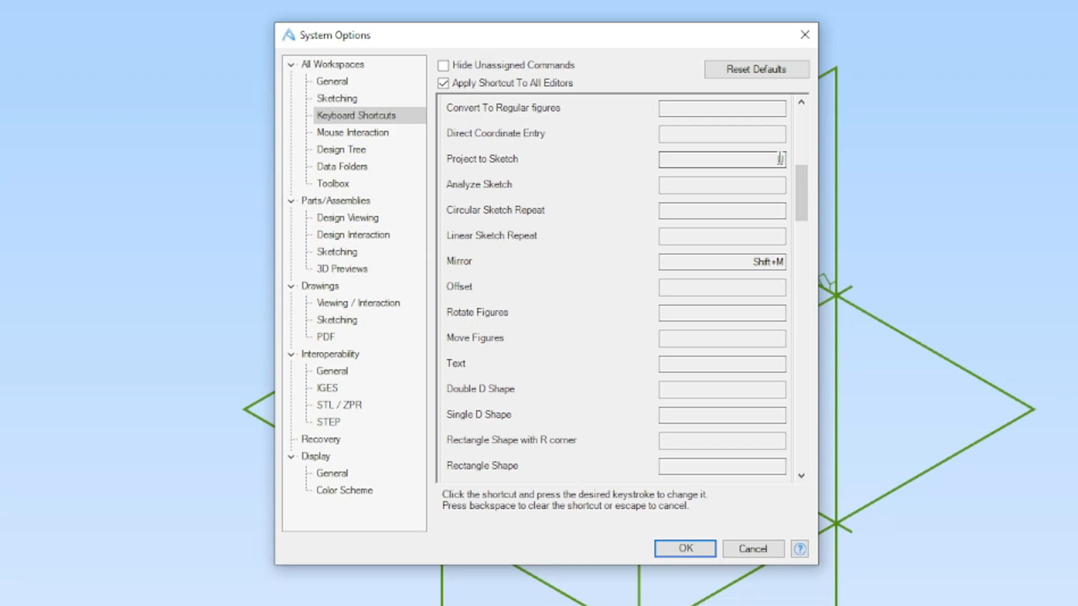
pyautogui.moveTo(805, 169); pyautogui.dragTo(806, 257)
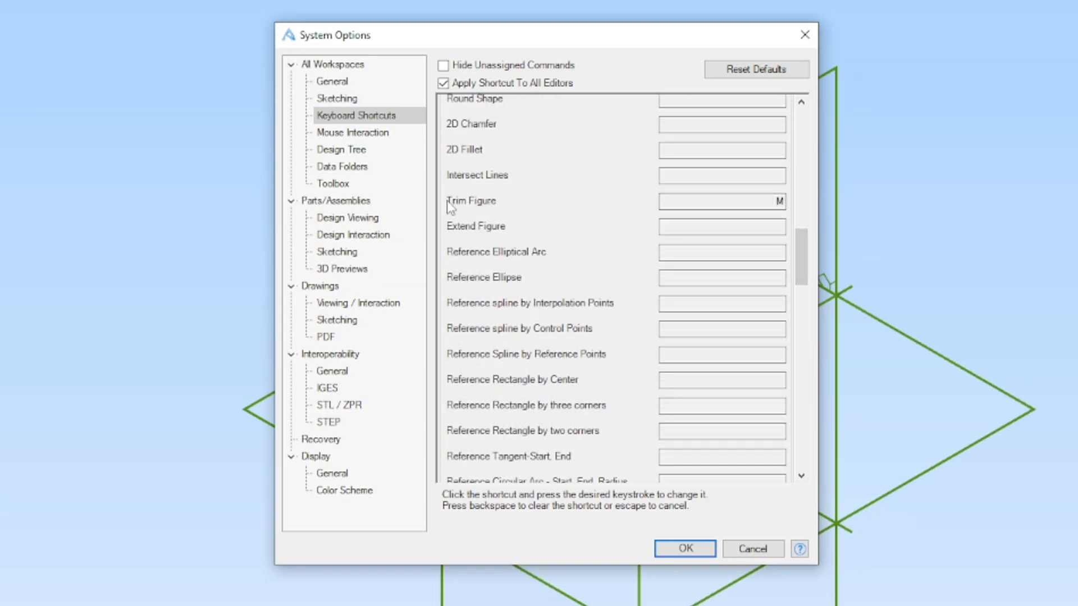
pyautogui.moveTo(801, 256); pyautogui.dragTo(801, 307)
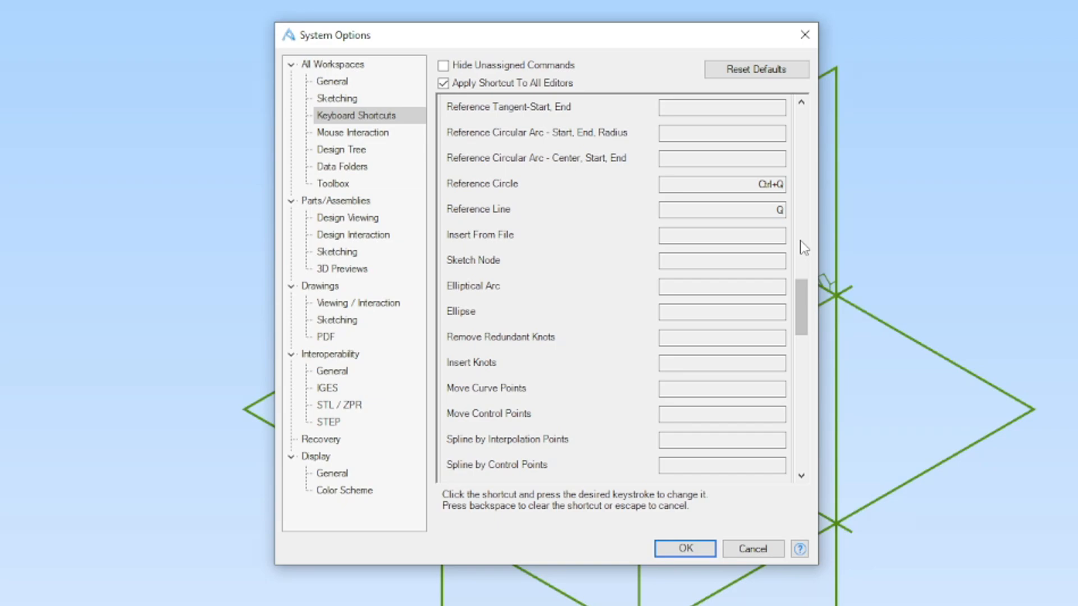
# - Examine the shortcuts for drawing rectangles, arcs, circles and lines, and for dimensions and sketch constraints
pyautogui.scroll(-5, 801, 293)
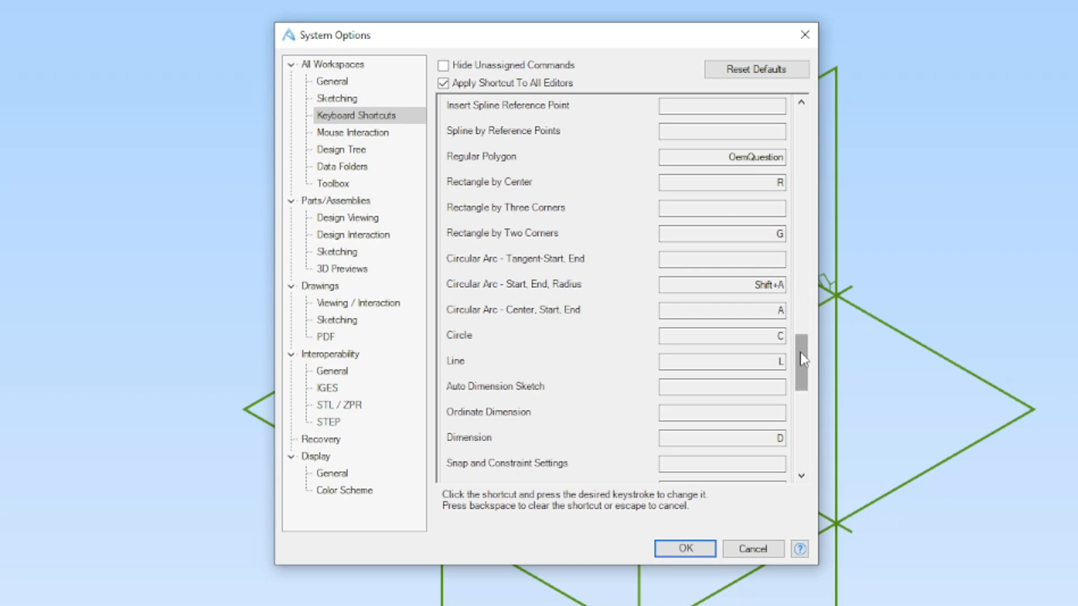
pyautogui.moveTo(803, 359); pyautogui.dragTo(801, 365)
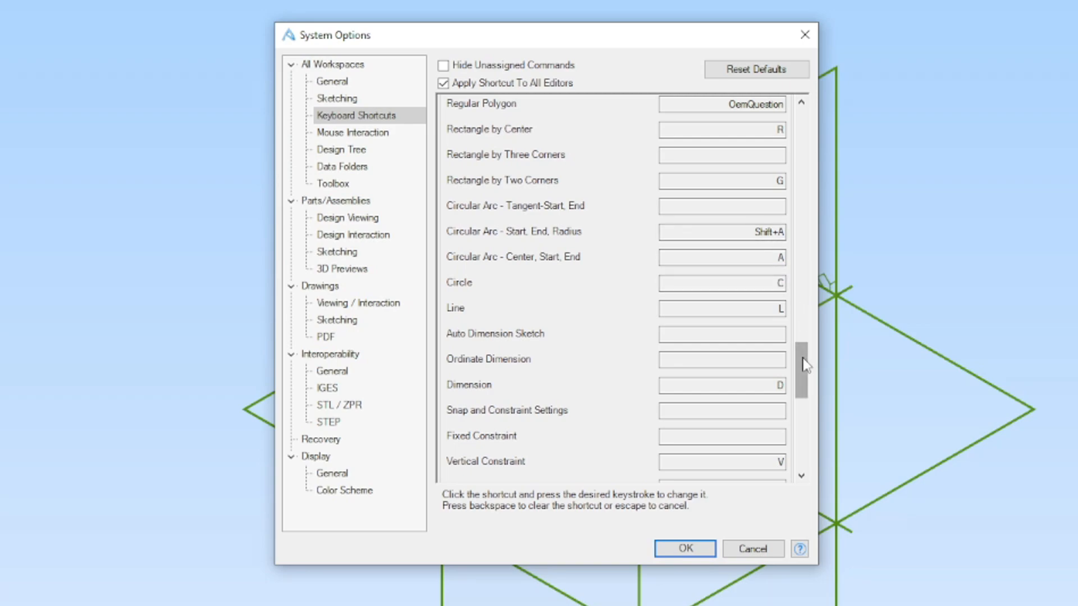
pyautogui.moveTo(804, 364); pyautogui.dragTo(803, 372)
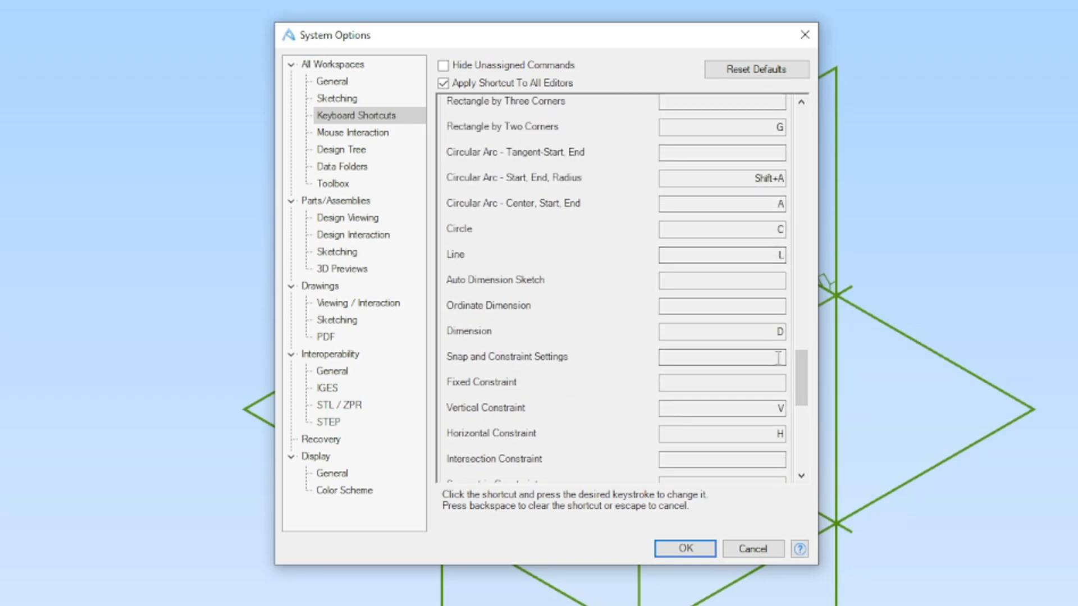
pyautogui.moveTo(804, 383); pyautogui.dragTo(809, 403)
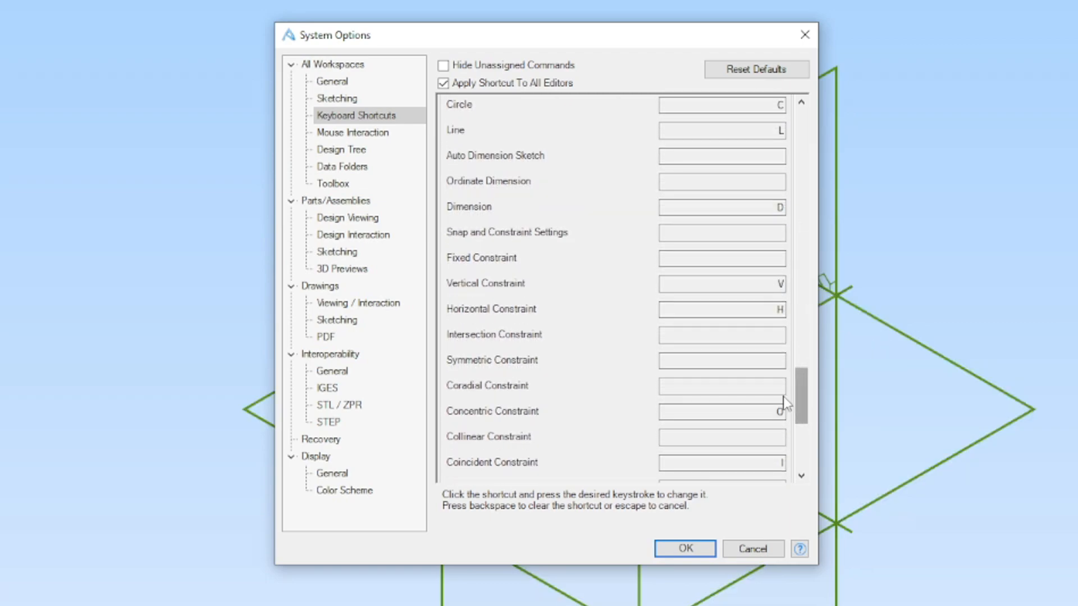
pyautogui.scroll(-3, 794, 398)
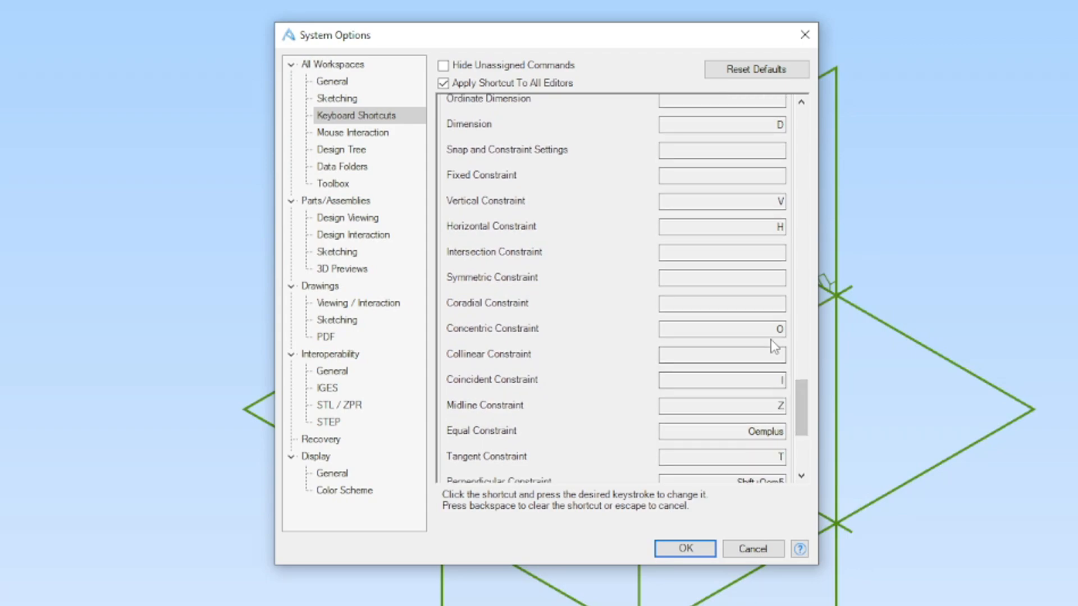
pyautogui.scroll(-3, 807, 412)
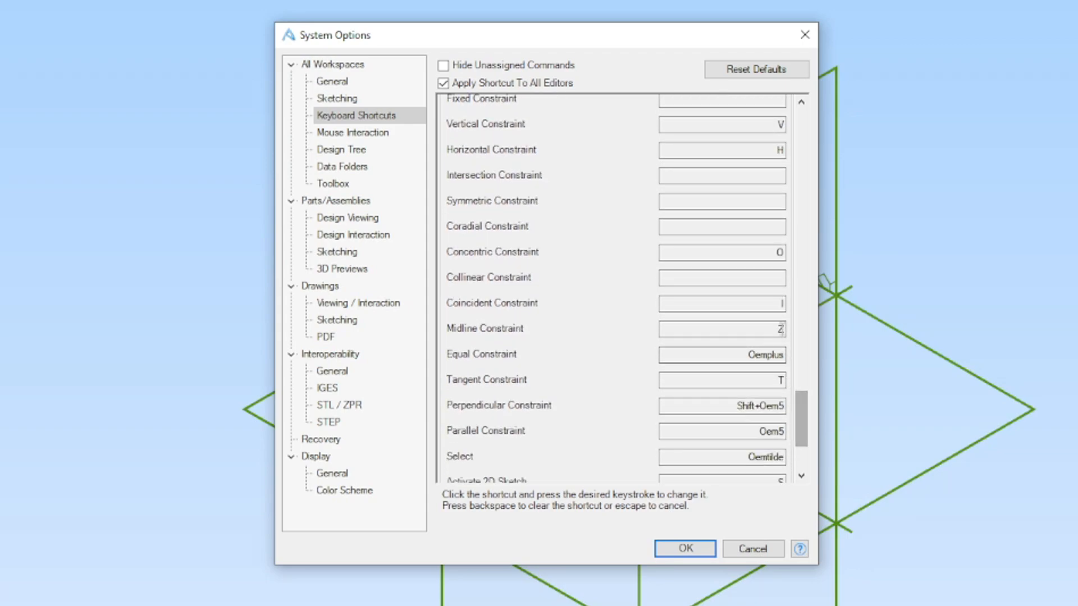
# - Examine the shortcuts for the remaining sketch constraints, Select and Activate 2D Sketch
pyautogui.scroll(-3, 803, 410)
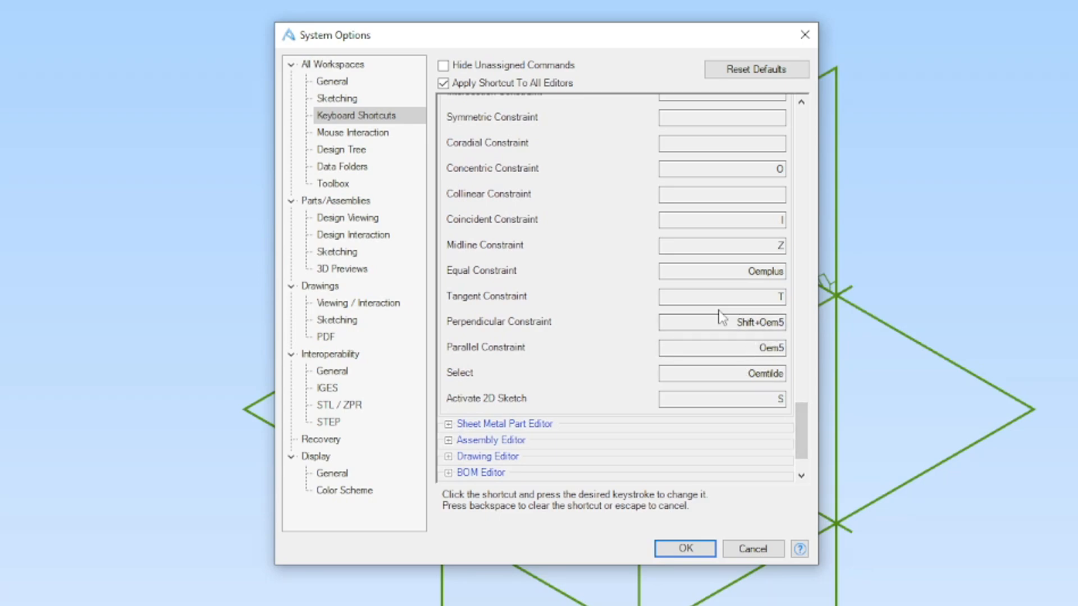
pyautogui.scroll(-1, 802, 425)
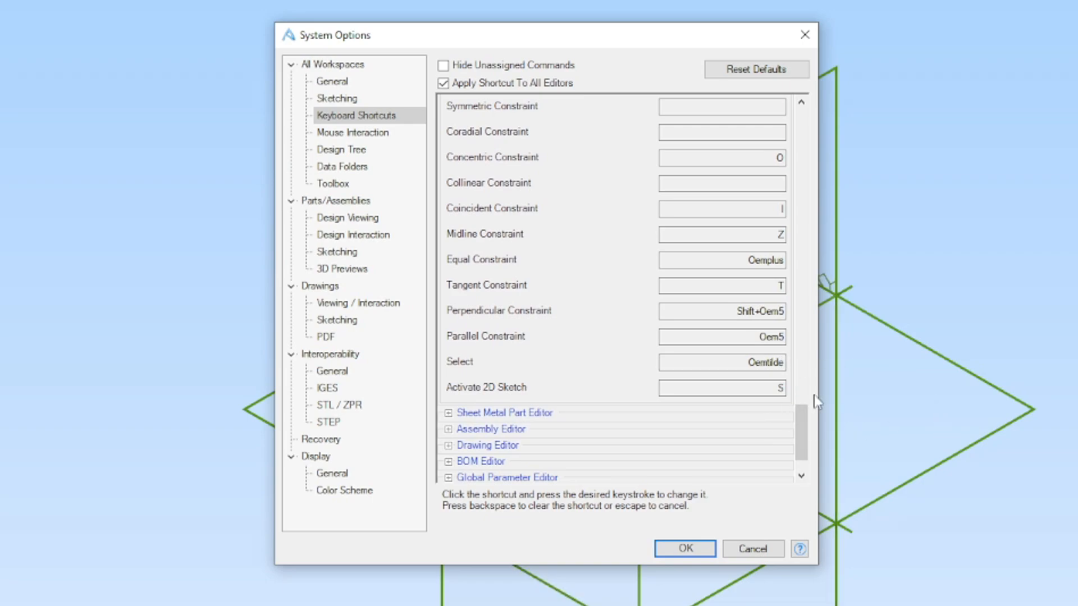
pyautogui.moveTo(801, 439); pyautogui.dragTo(801, 141)
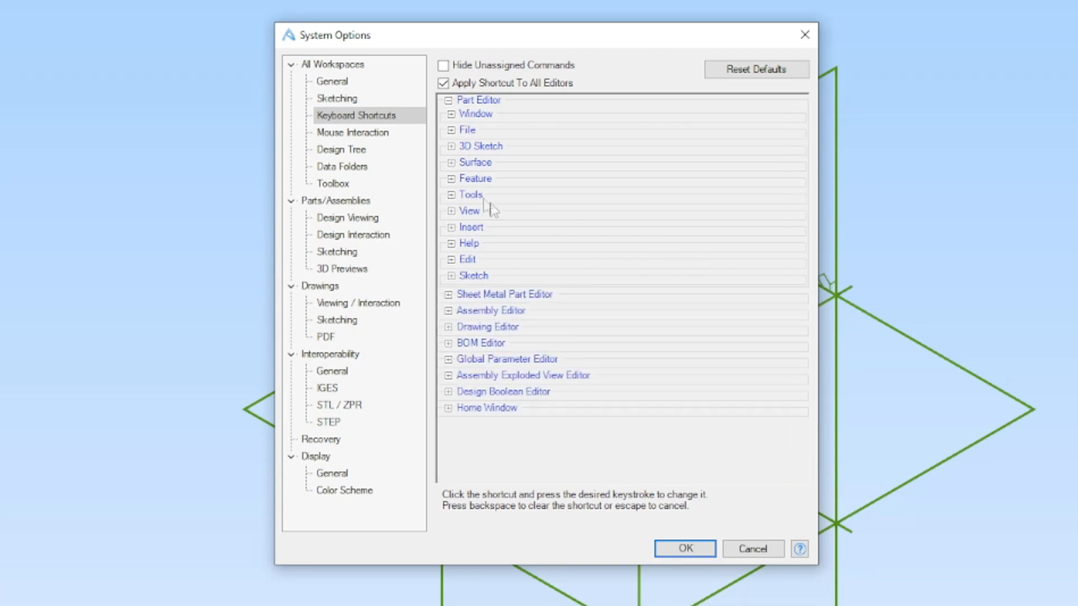
# - Examine the Part Editor's Feature shortcuts, including regeneration, hole, Boolean, cut and boss commands
pyautogui.click(452, 180)
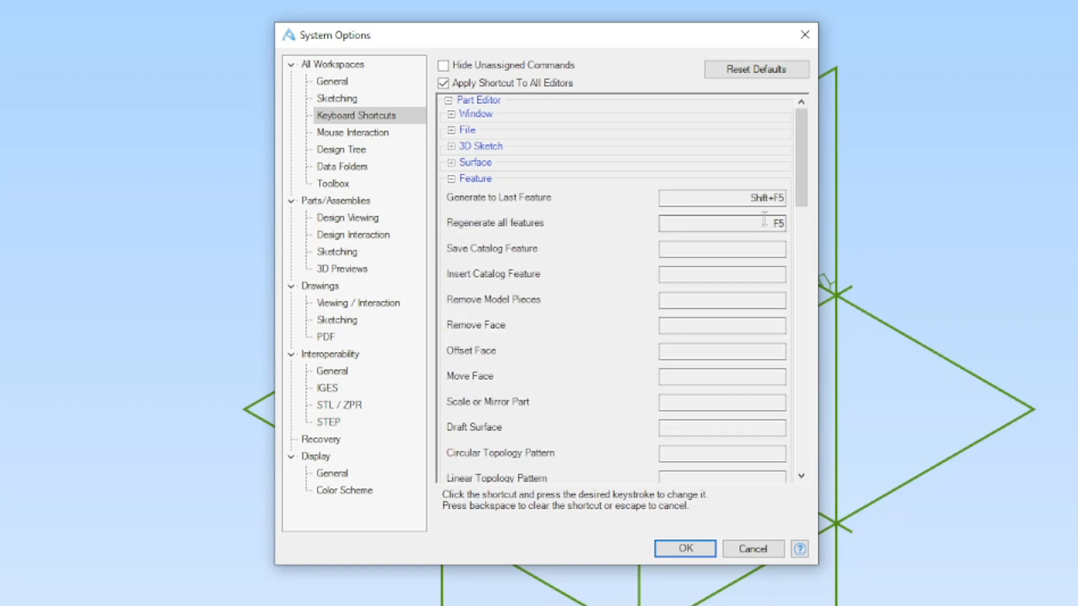
pyautogui.moveTo(802, 163); pyautogui.dragTo(804, 185)
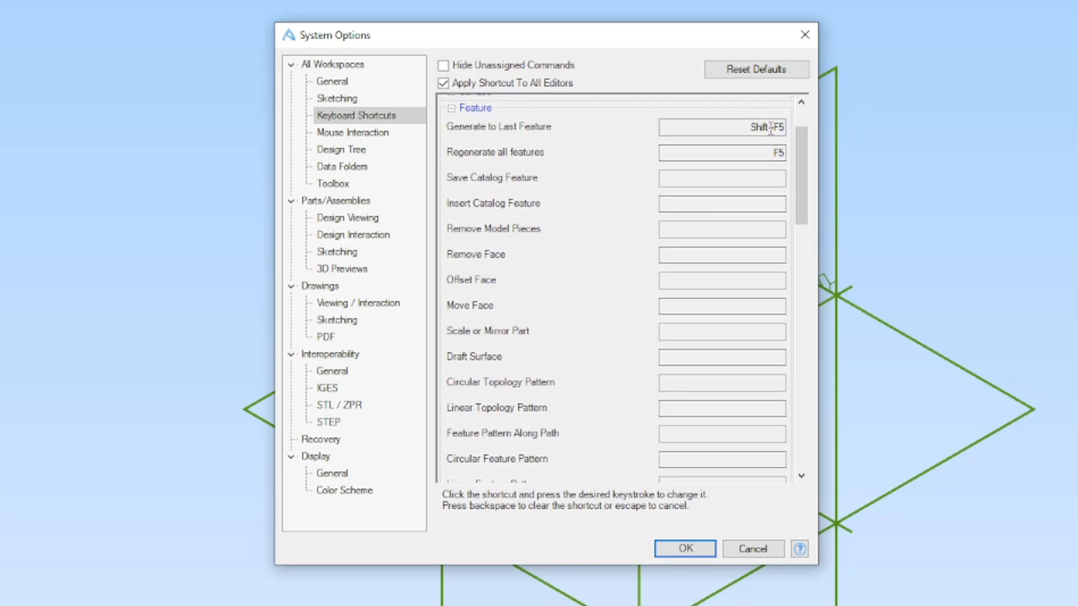
pyautogui.moveTo(802, 180); pyautogui.dragTo(807, 331)
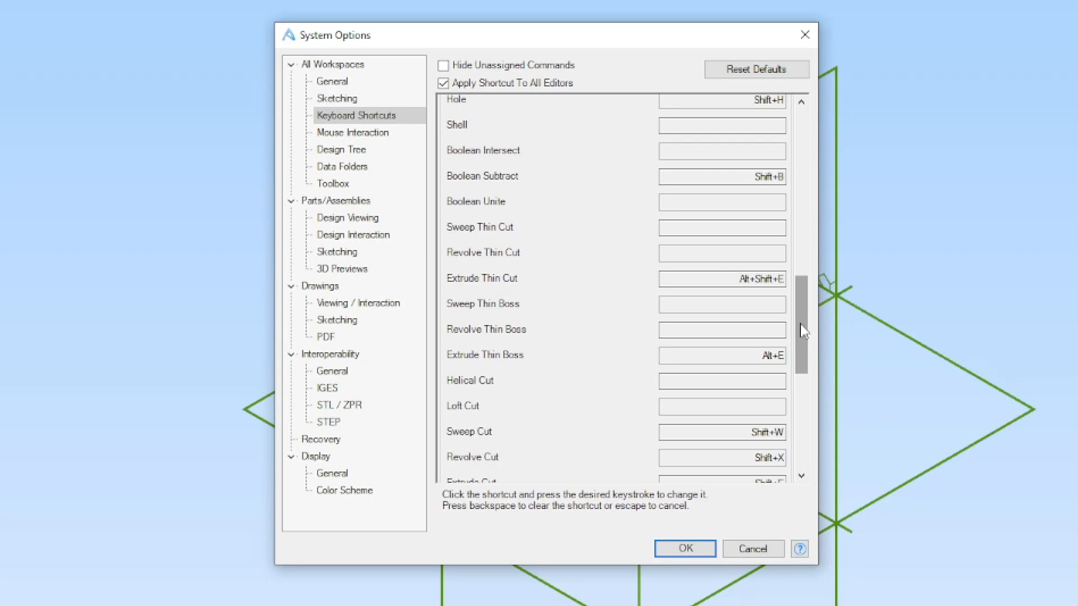
pyautogui.moveTo(804, 331); pyautogui.dragTo(802, 399)
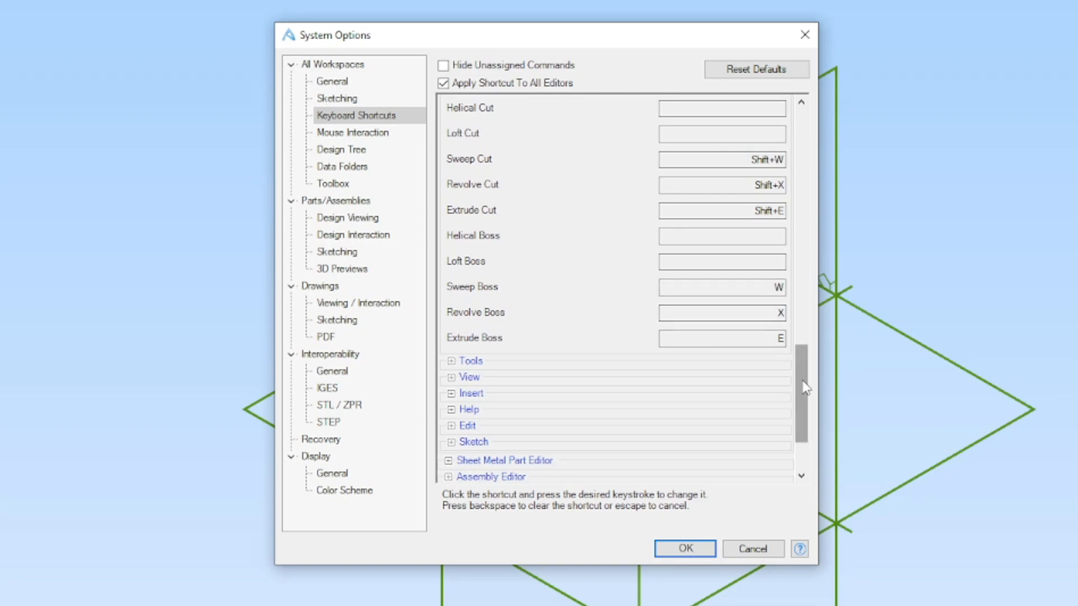
pyautogui.scroll(1, 805, 381)
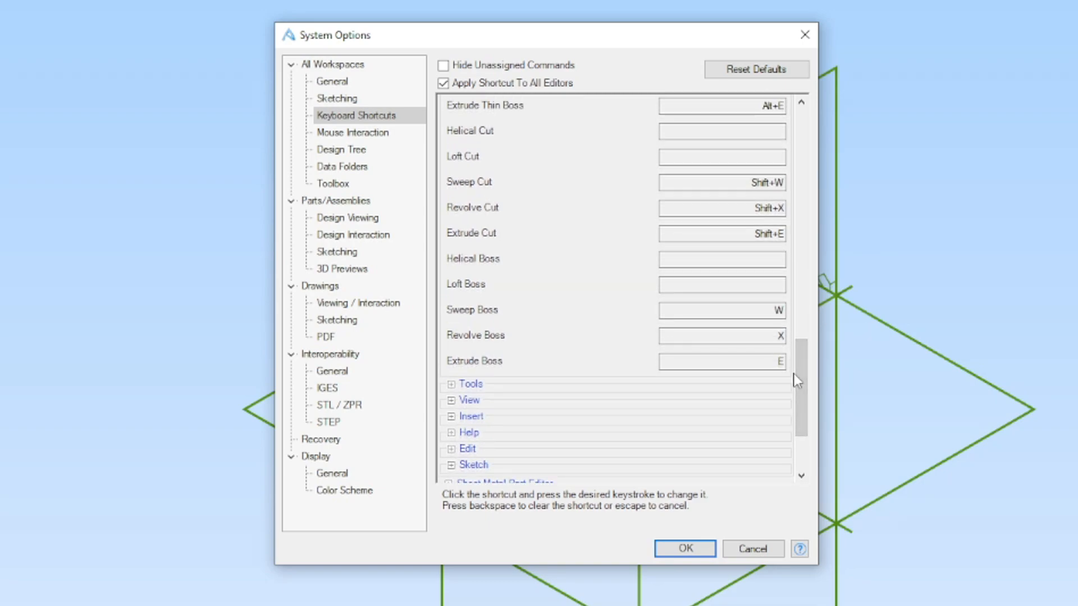
pyautogui.moveTo(797, 381); pyautogui.dragTo(800, 151)
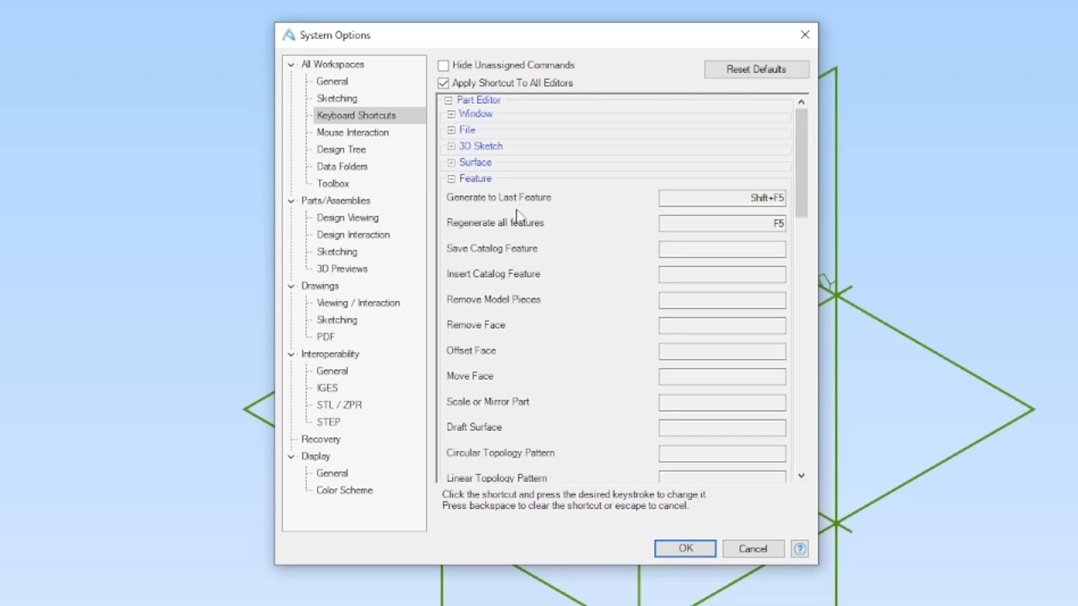
pyautogui.click(468, 178)
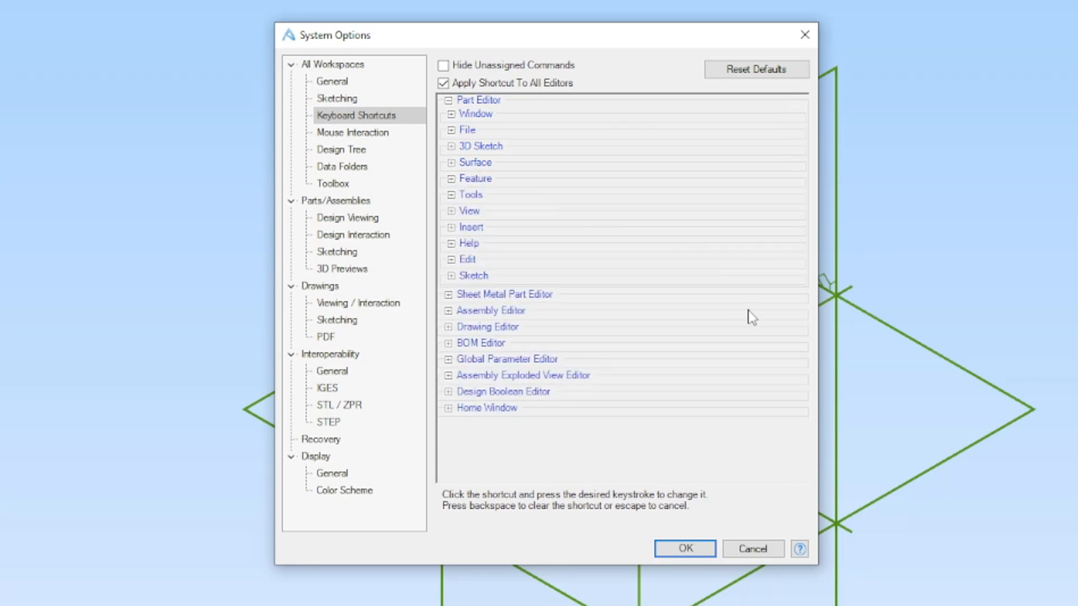
# - Review the mouse interaction presets and the rotate, pan and zoom assignments, keeping the Custom preset
pyautogui.click(373, 137)
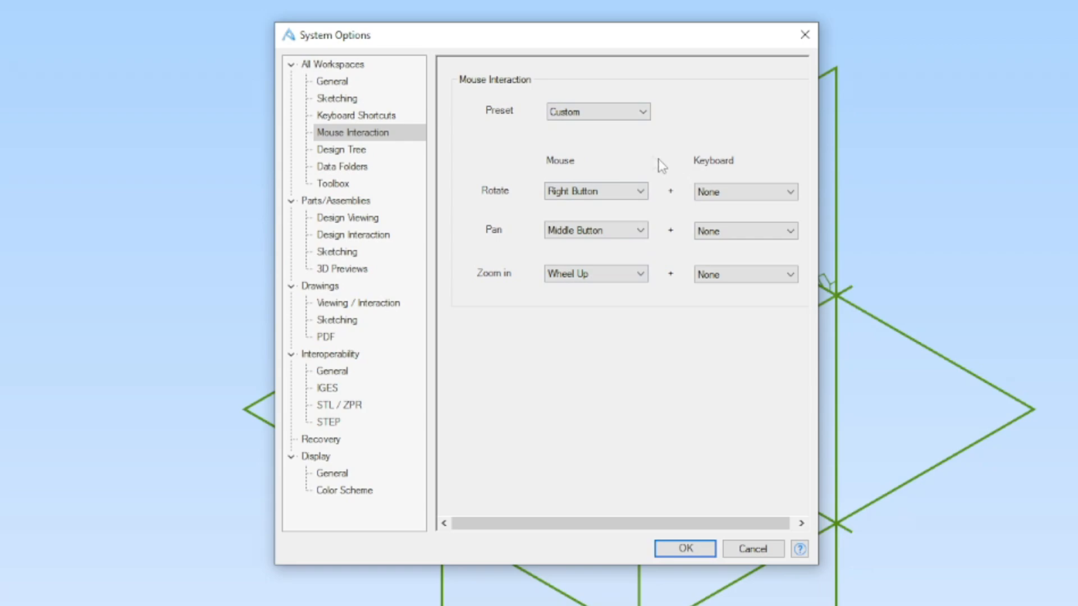
pyautogui.click(616, 117)
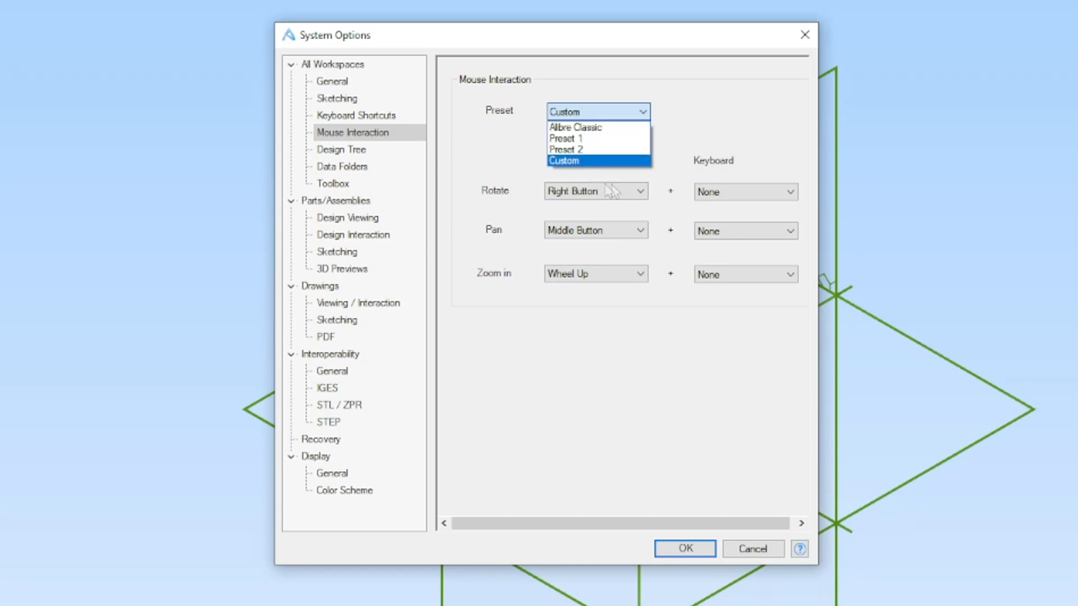
pyautogui.click(621, 161)
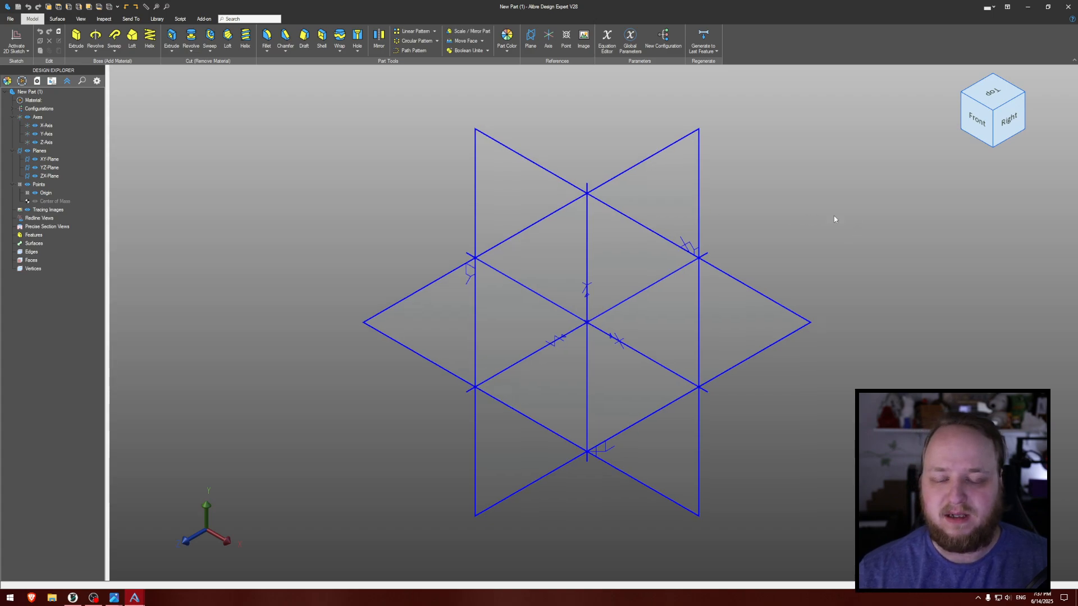
# - Start a 2D sketch on the XY-Plane and orient the view to Front
pyautogui.moveTo(814, 214); pyautogui.dragTo(819, 198, button='middle')
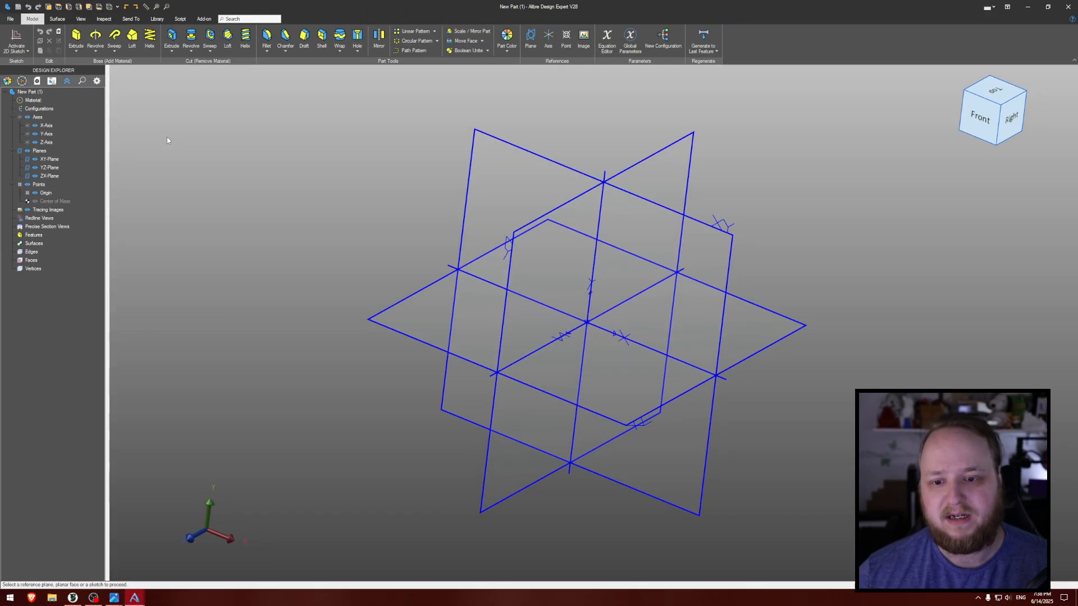
pyautogui.click(717, 231)
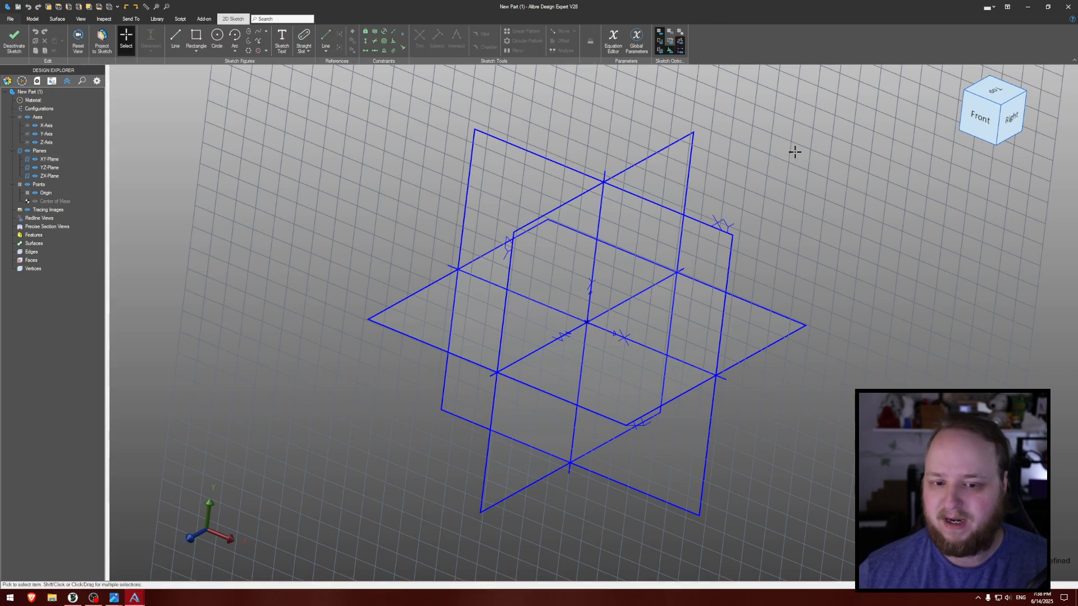
pyautogui.click(986, 118)
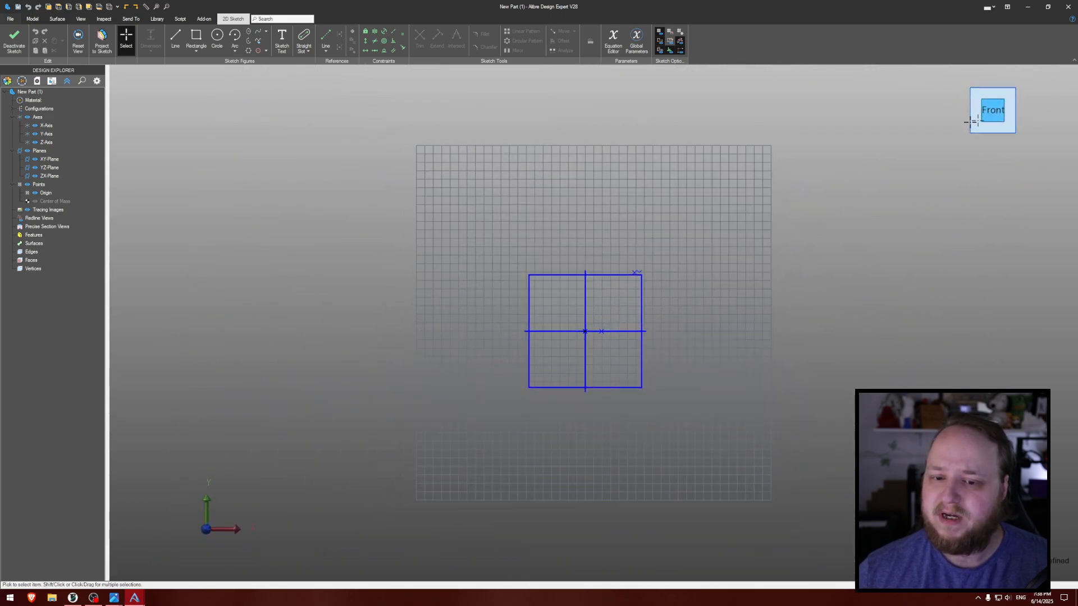
pyautogui.scroll(3, 676, 288)
# - Examine the Part Editor's View shortcuts in the system options, covering display toggles, shading modes, view orientation and Orient To Sketch Plane
pyautogui.click(14, 23)
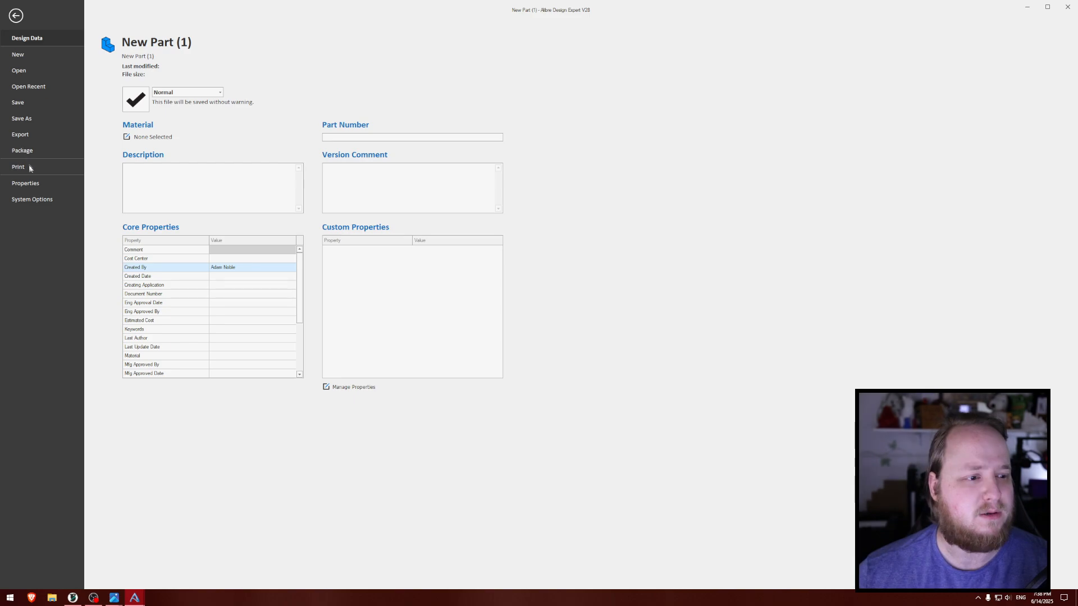
pyautogui.click(37, 201)
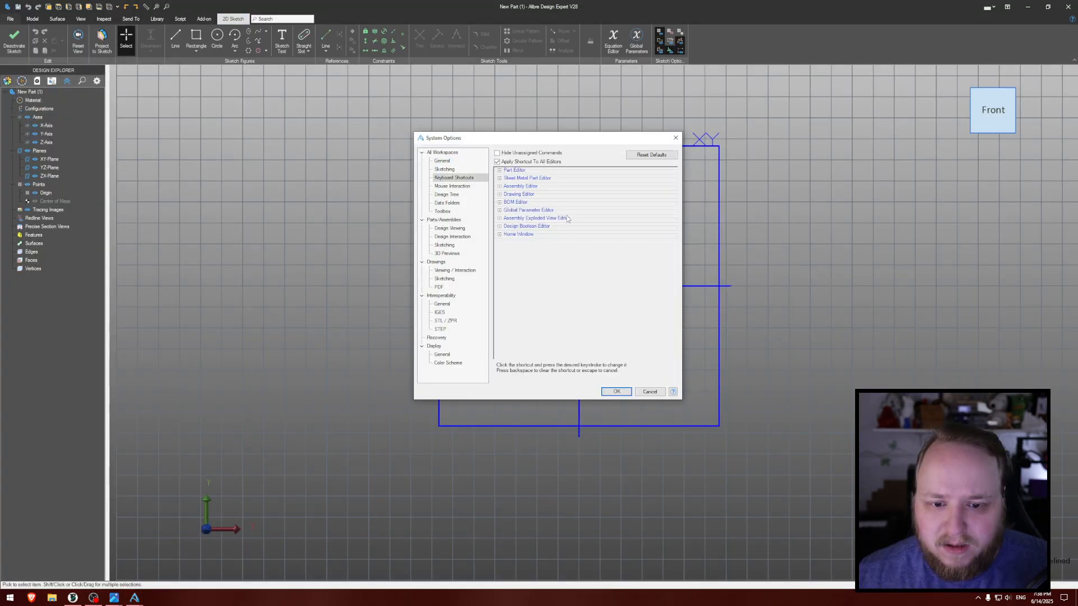
pyautogui.click(499, 170)
pyautogui.click(500, 225)
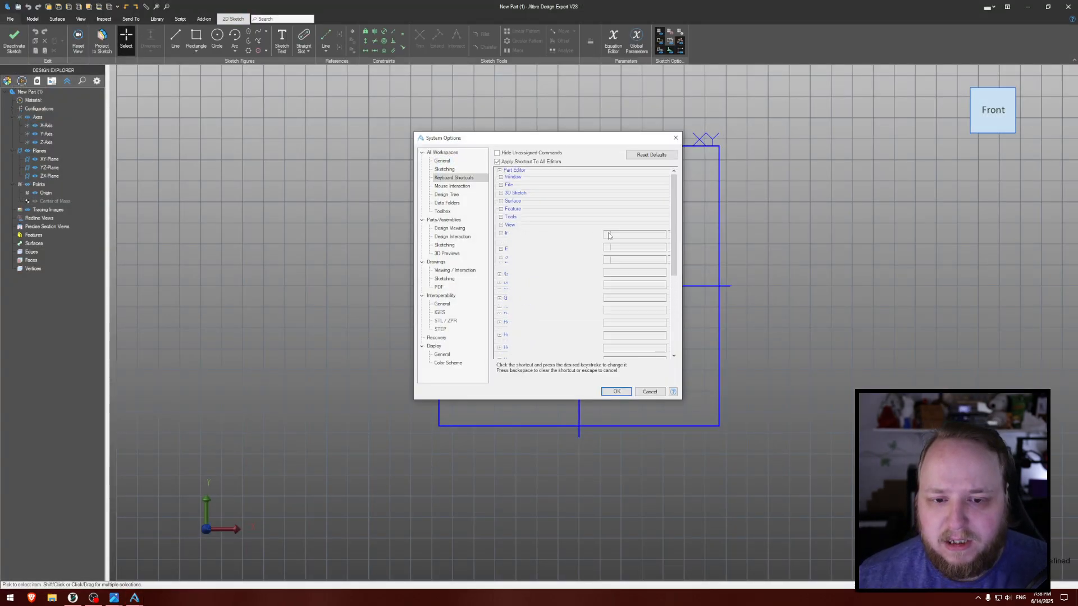
pyautogui.moveTo(675, 193)
pyautogui.mouseDown()
pyautogui.moveTo(681, 220)
pyautogui.moveTo(680, 185)
pyautogui.moveTo(681, 204)
pyautogui.mouseUp()
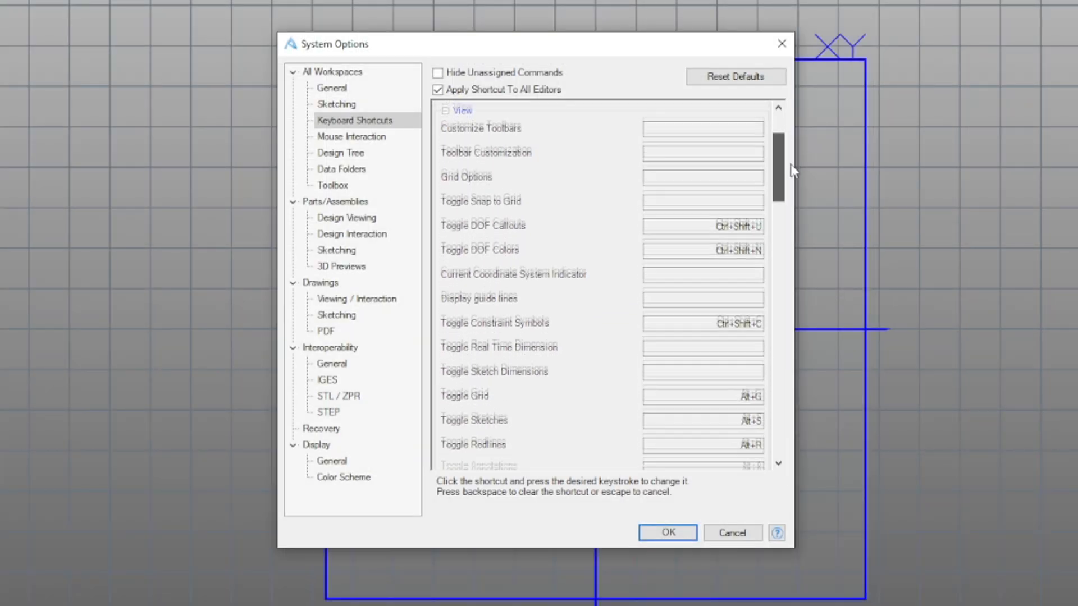
pyautogui.moveTo(792, 170); pyautogui.dragTo(782, 262)
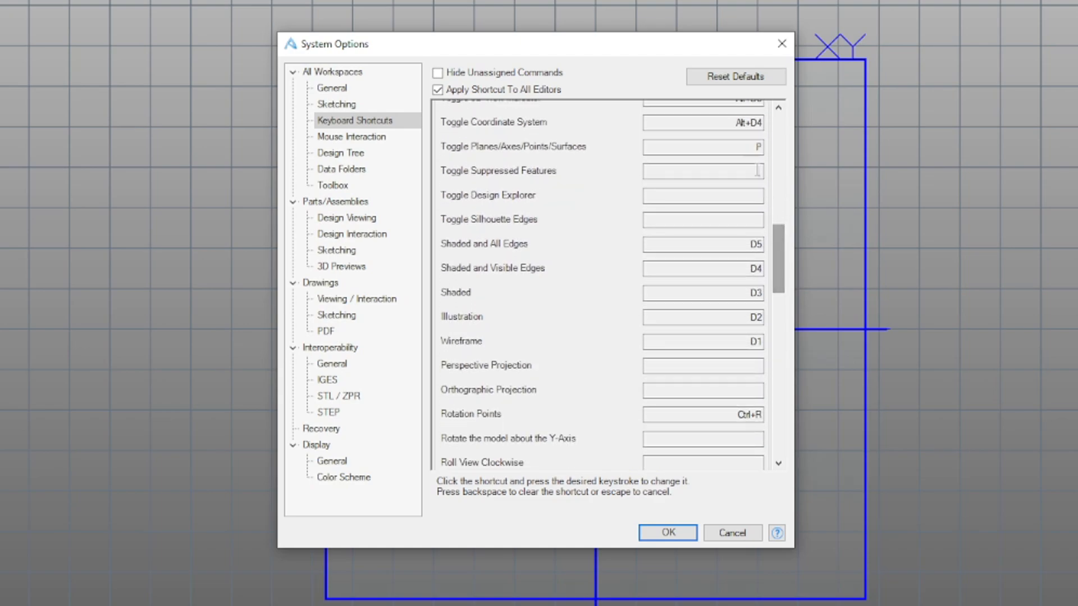
pyautogui.moveTo(783, 262); pyautogui.dragTo(786, 401)
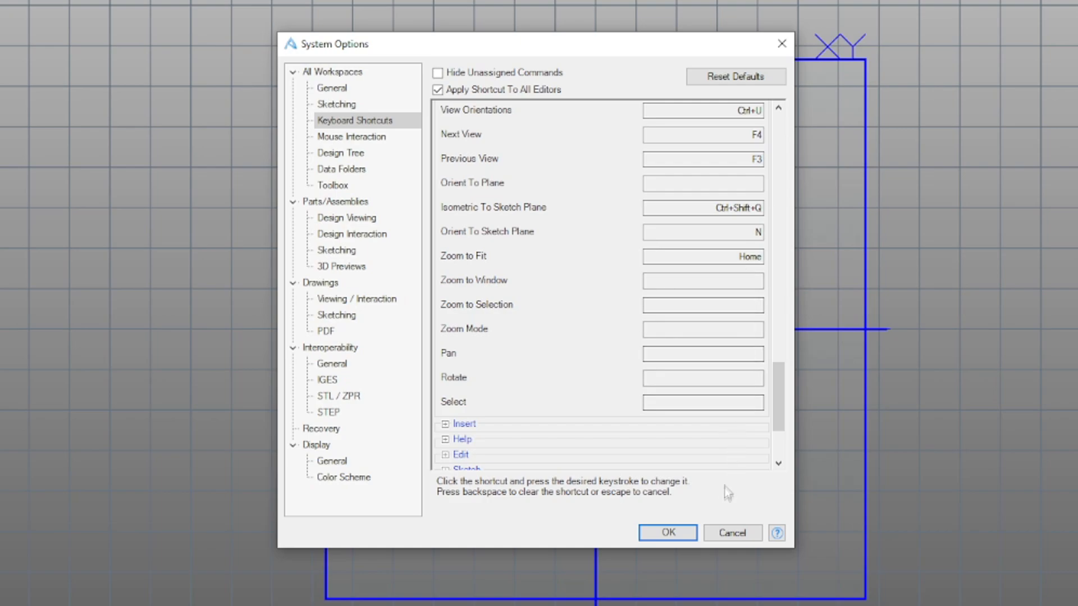
pyautogui.click(668, 533)
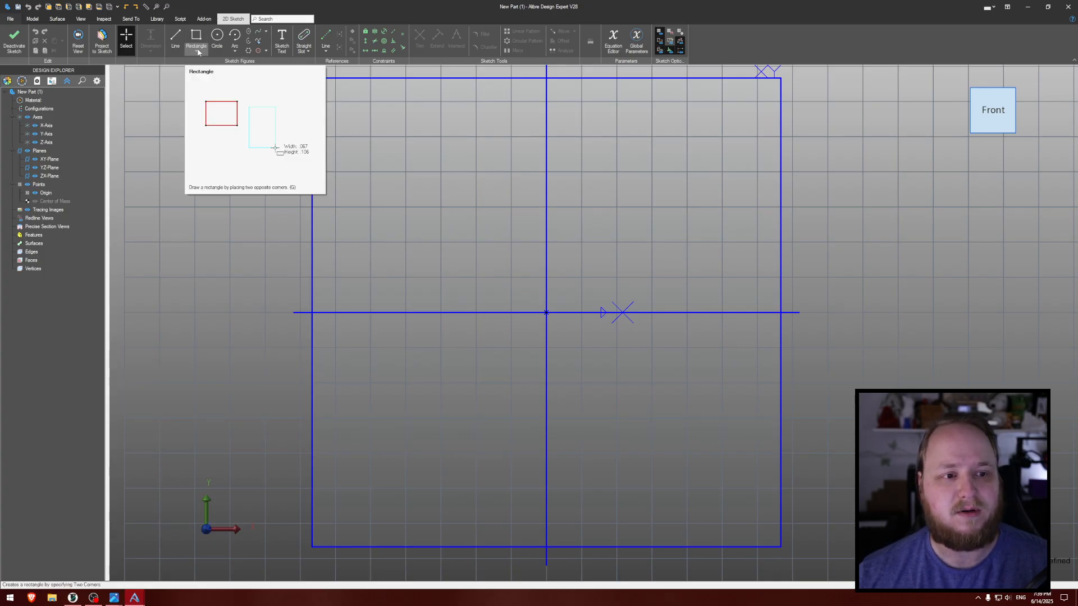
# - Sketch a 100 by 72 mm rectangle by center at the origin and apply a horizontal constraint to its upper edge
pyautogui.click(197, 52)
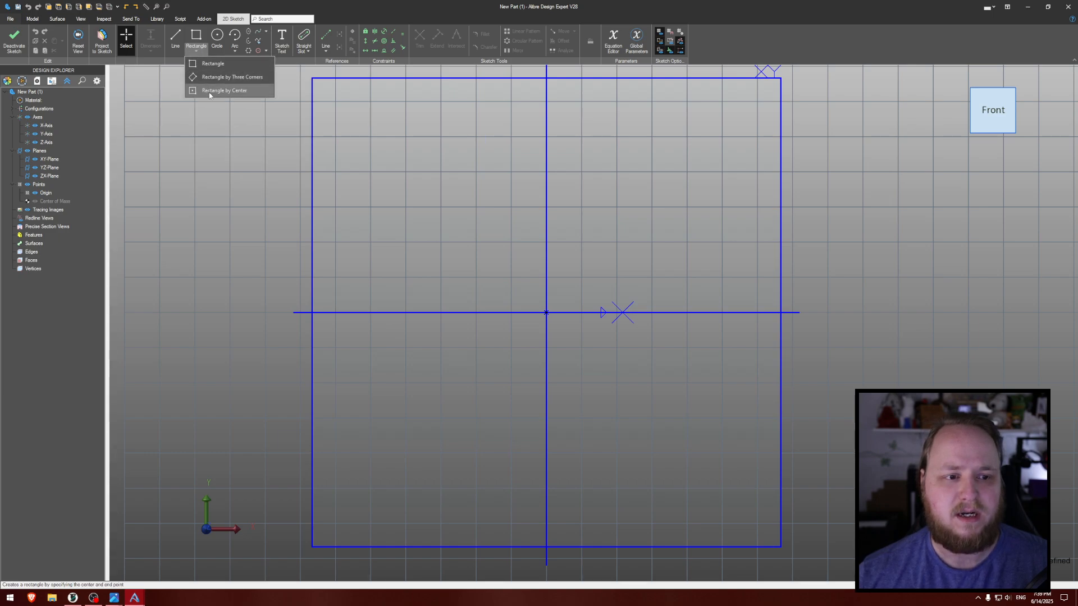
pyautogui.click(208, 92)
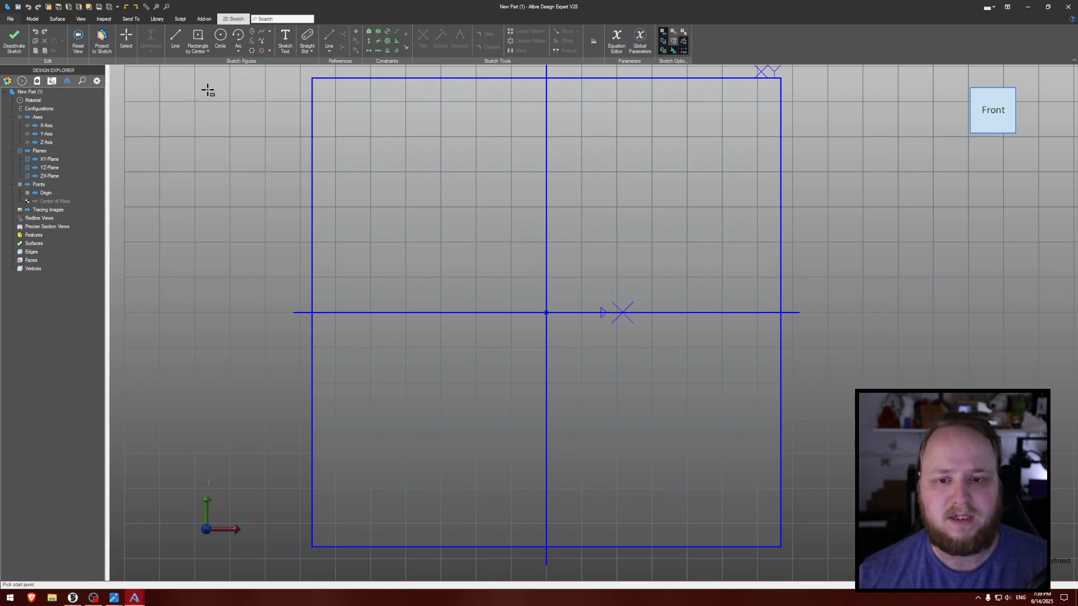
pyautogui.click(546, 313)
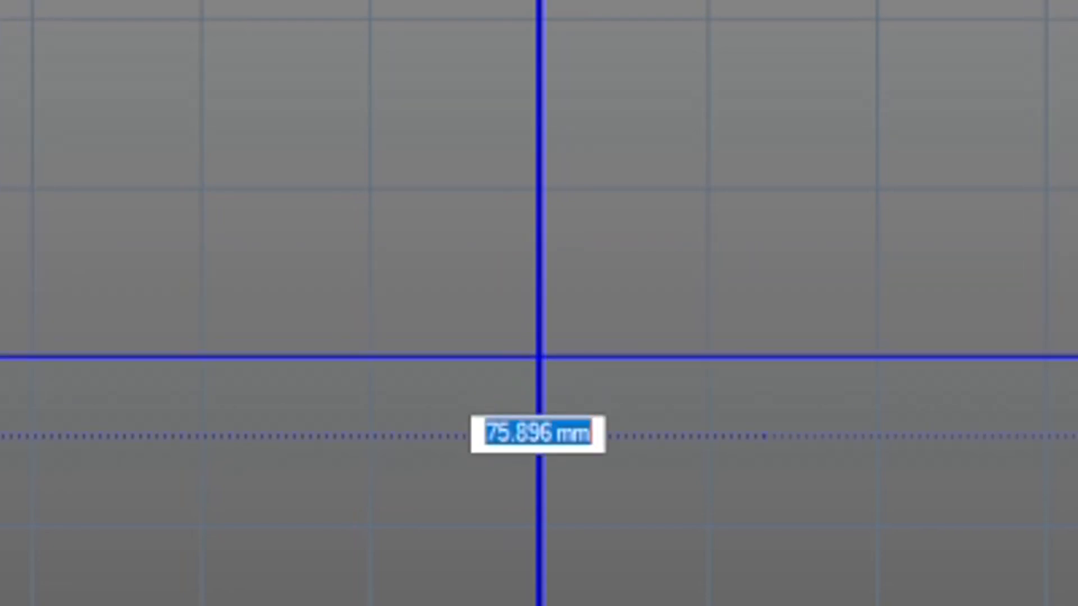
pyautogui.write('100')
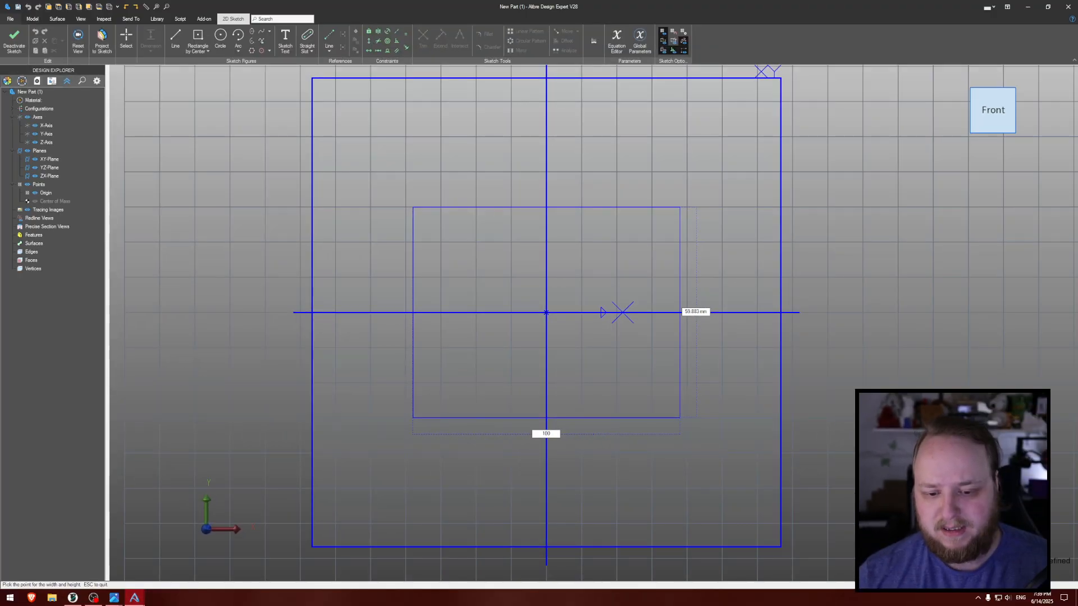
pyautogui.press('Tab')
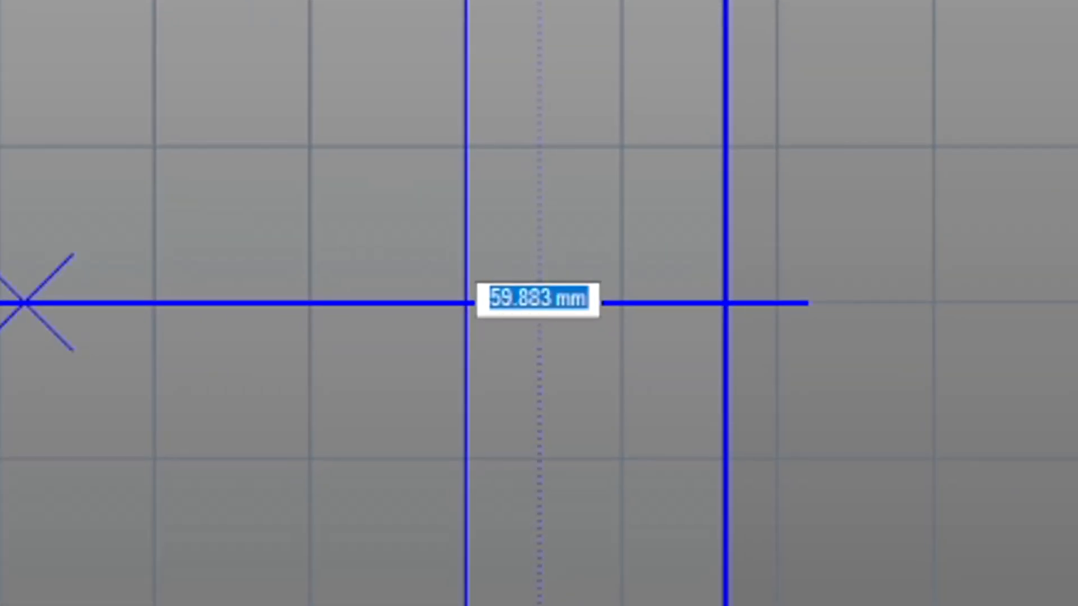
pyautogui.write('72')
pyautogui.press('Return')
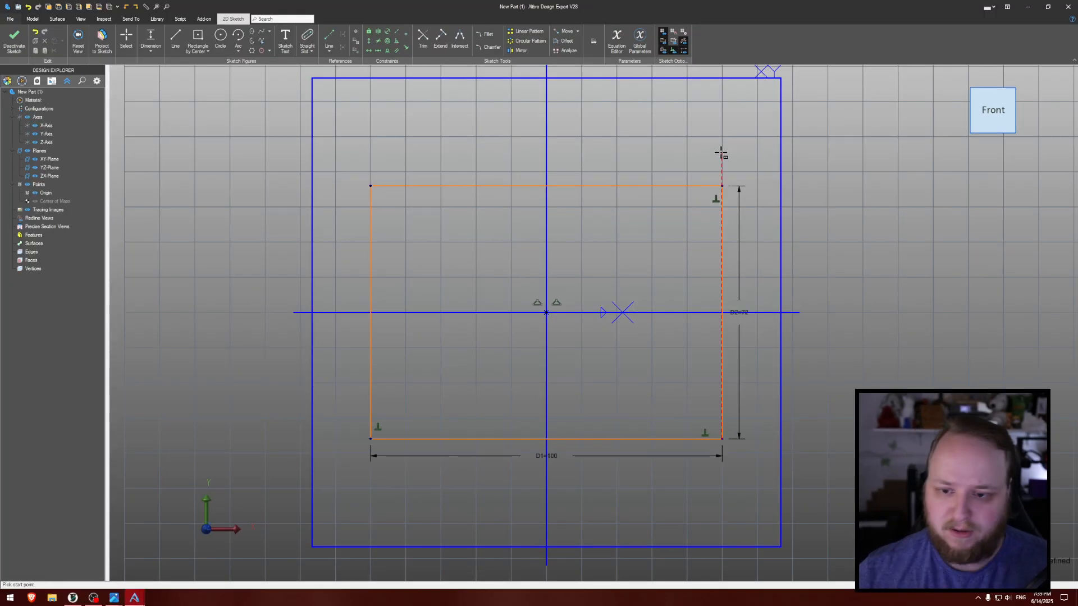
pyautogui.click(368, 51)
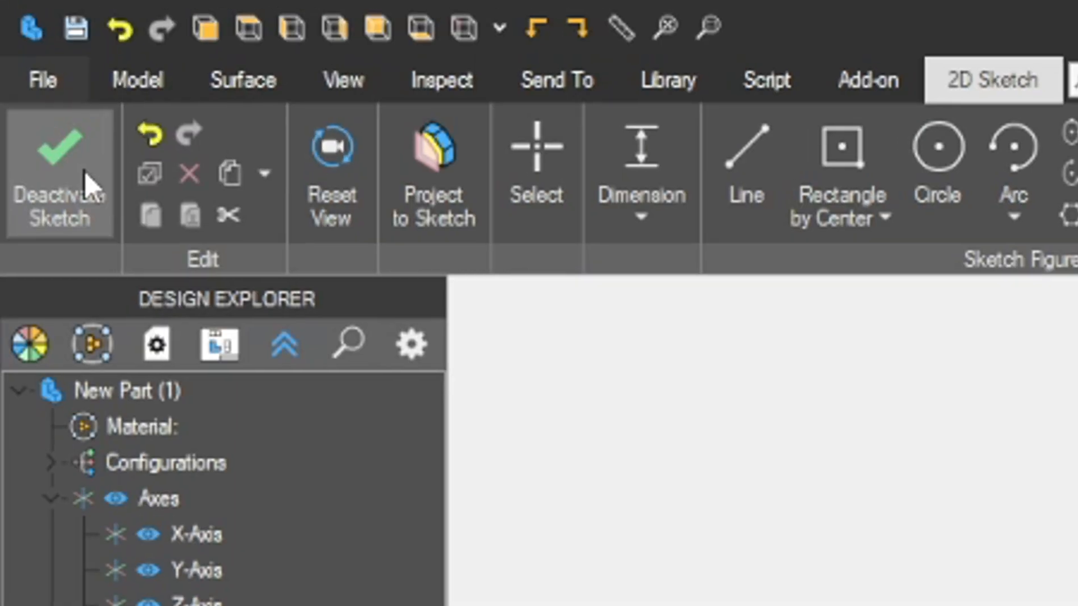
# - Close the sketch and extrude the rectangle as a boss with the Mid Plane type and a depth of 50 mm
pyautogui.click(21, 42)
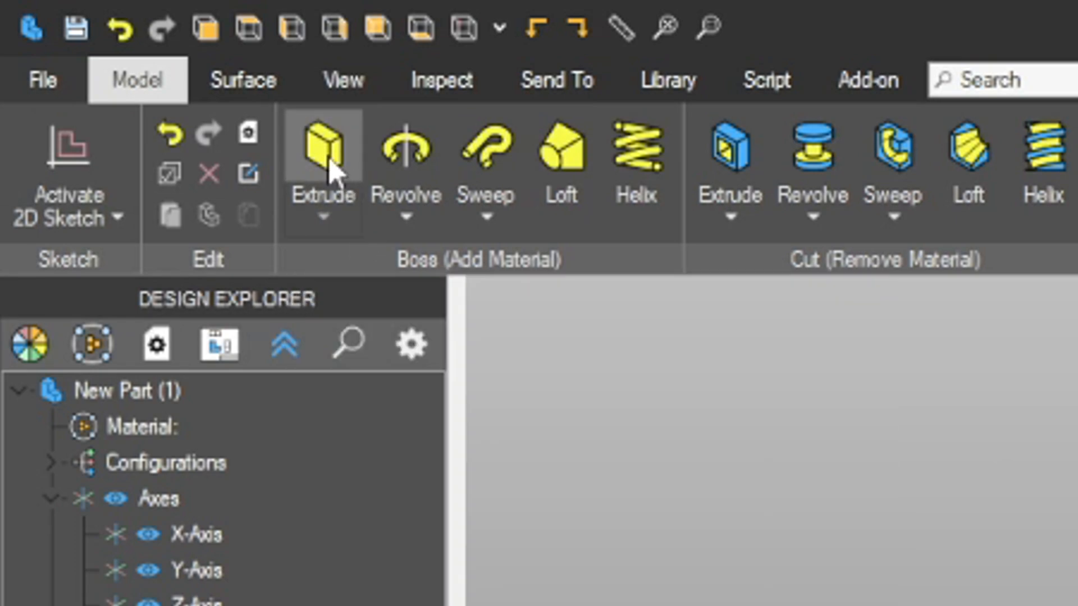
pyautogui.click(324, 157)
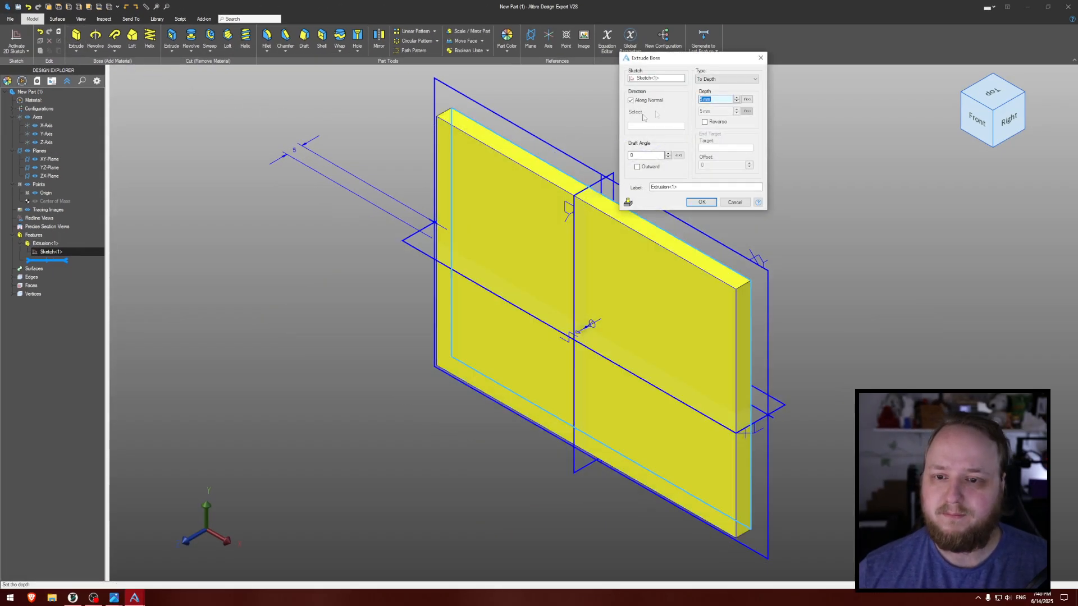
pyautogui.moveTo(706, 59); pyautogui.dragTo(618, 117)
pyautogui.click(625, 139)
pyautogui.click(626, 151)
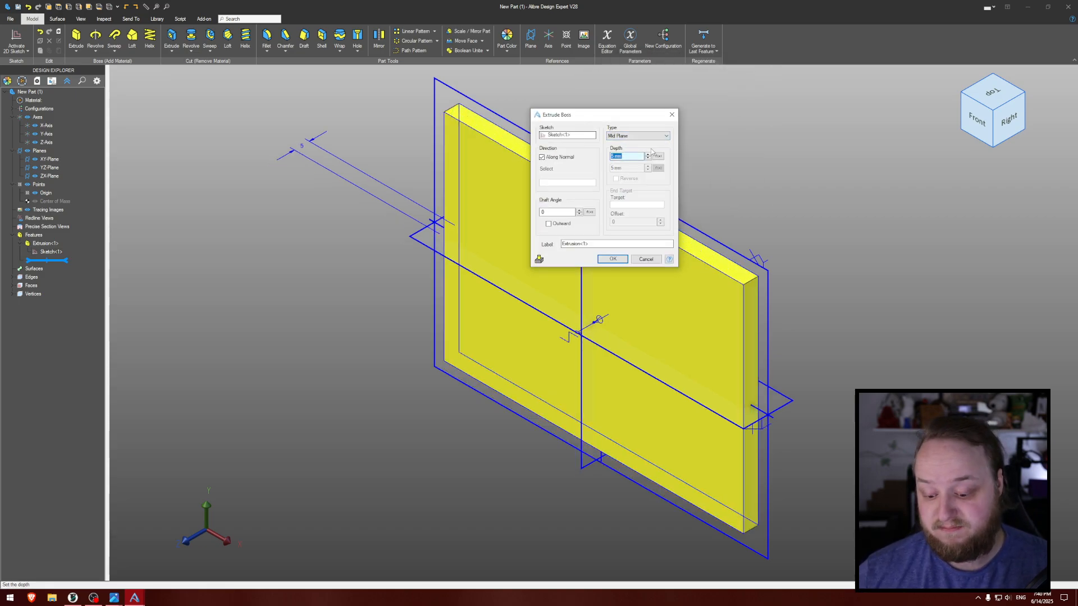
pyautogui.write('50')
pyautogui.press('Return')
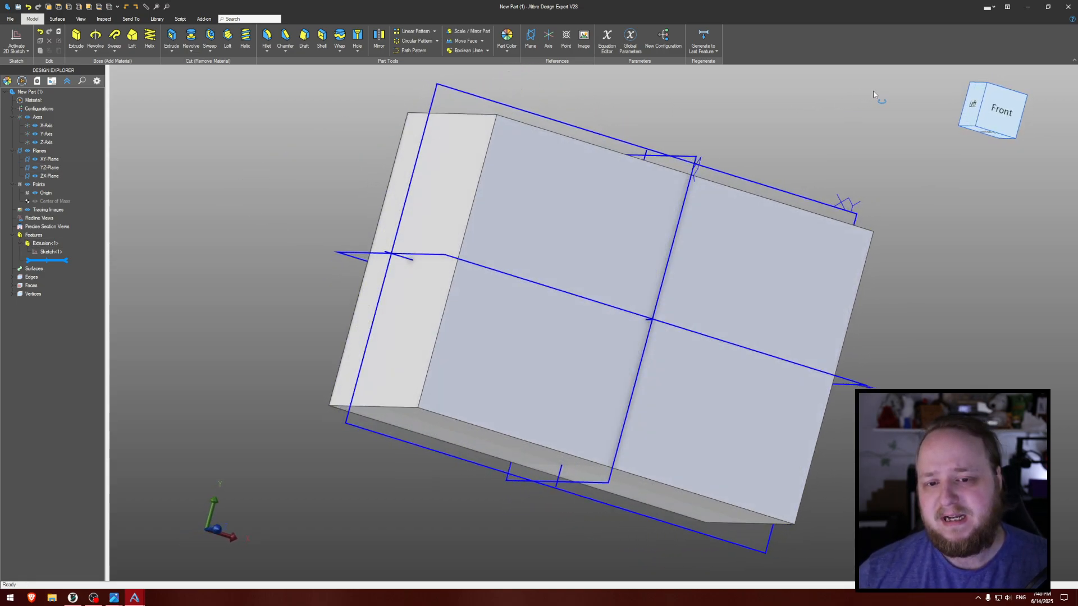
# - Hide the part's reference planes, axes and points
pyautogui.moveTo(849, 107); pyautogui.dragTo(742, 135, button='middle')
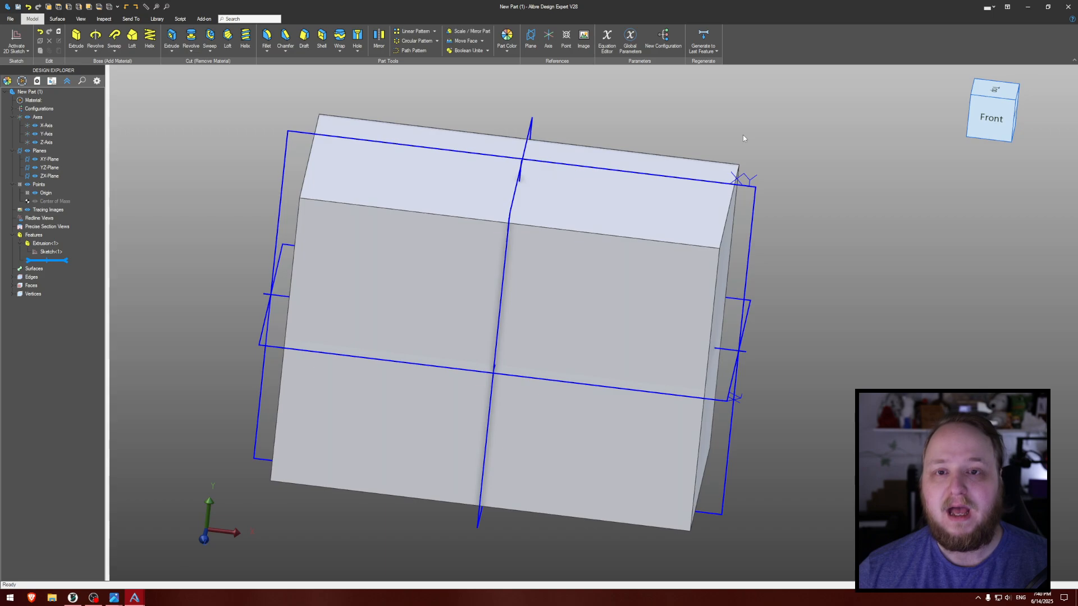
pyautogui.hotkey('ctrl', 'shift', 'r')
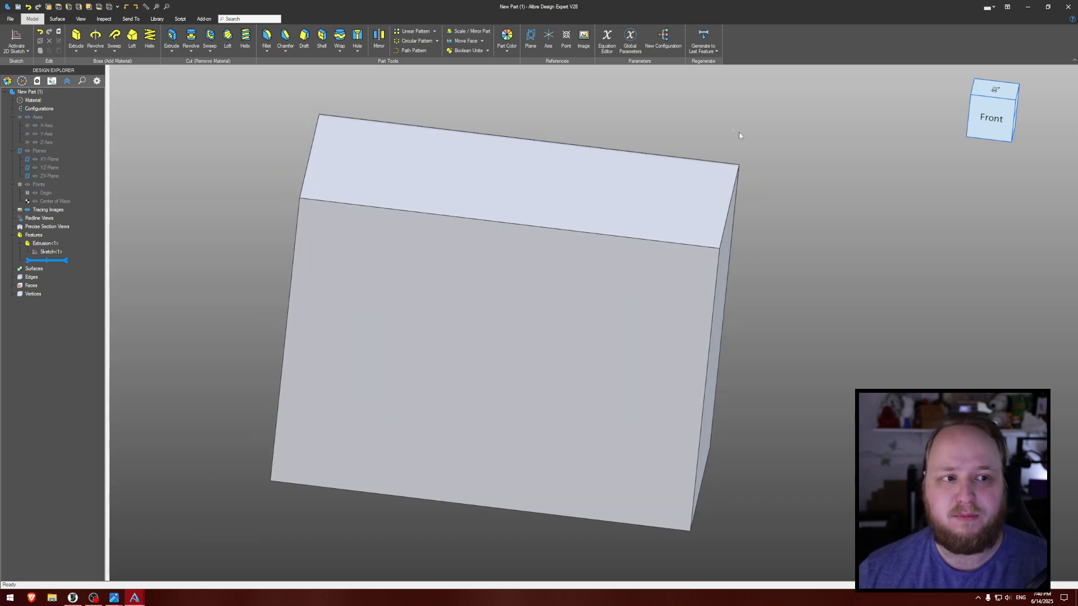
# - Turn on the ground reflection beneath the block, inspect it, and turn the reflection off again
pyautogui.click(81, 19)
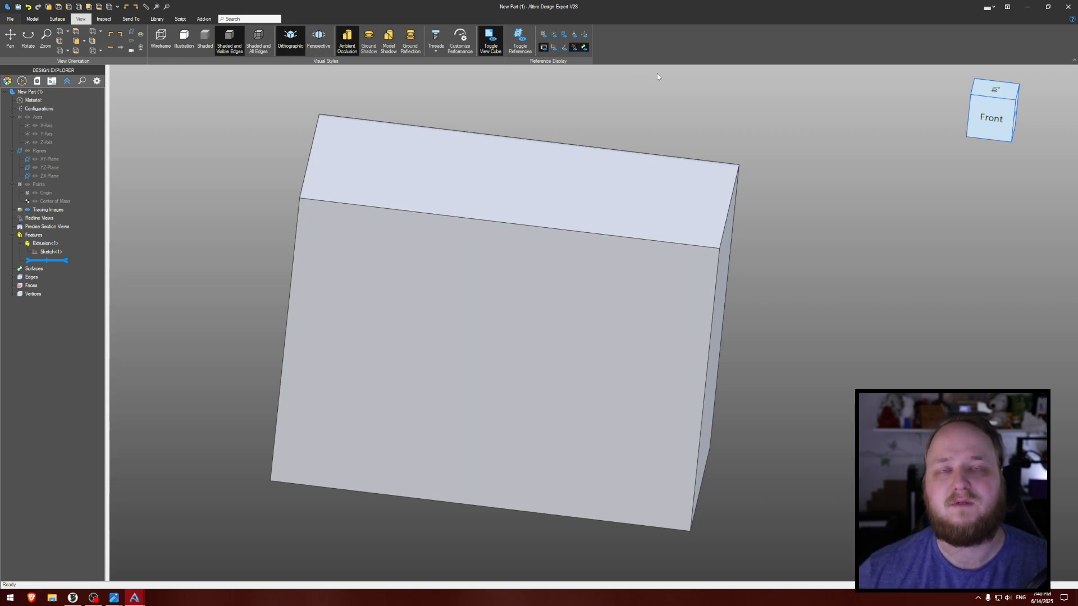
pyautogui.click(411, 41)
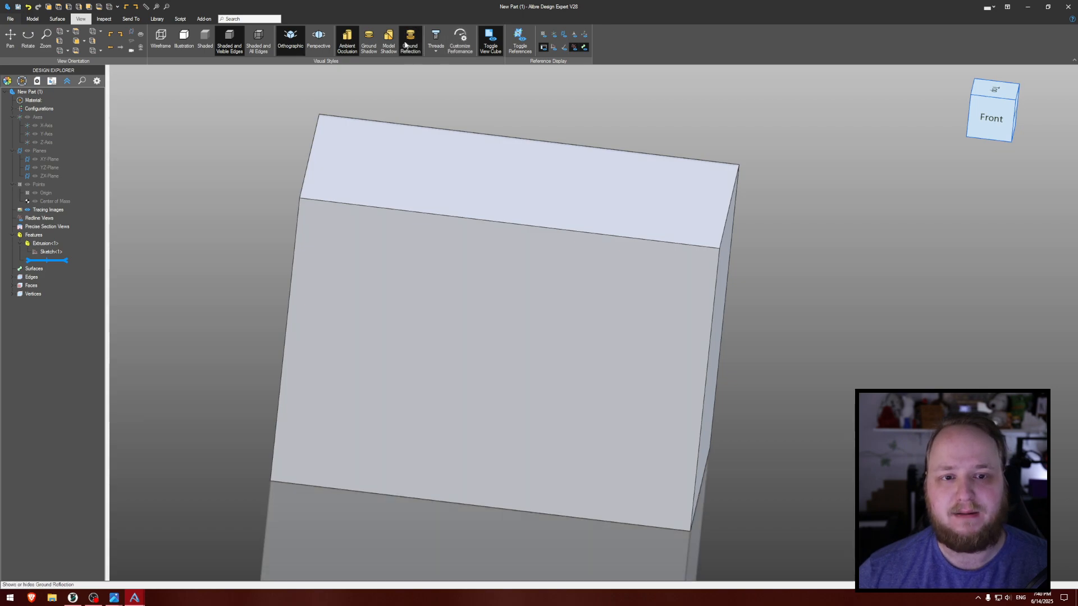
pyautogui.scroll(-3, 594, 178)
pyautogui.moveTo(763, 219); pyautogui.dragTo(704, 247, button='middle')
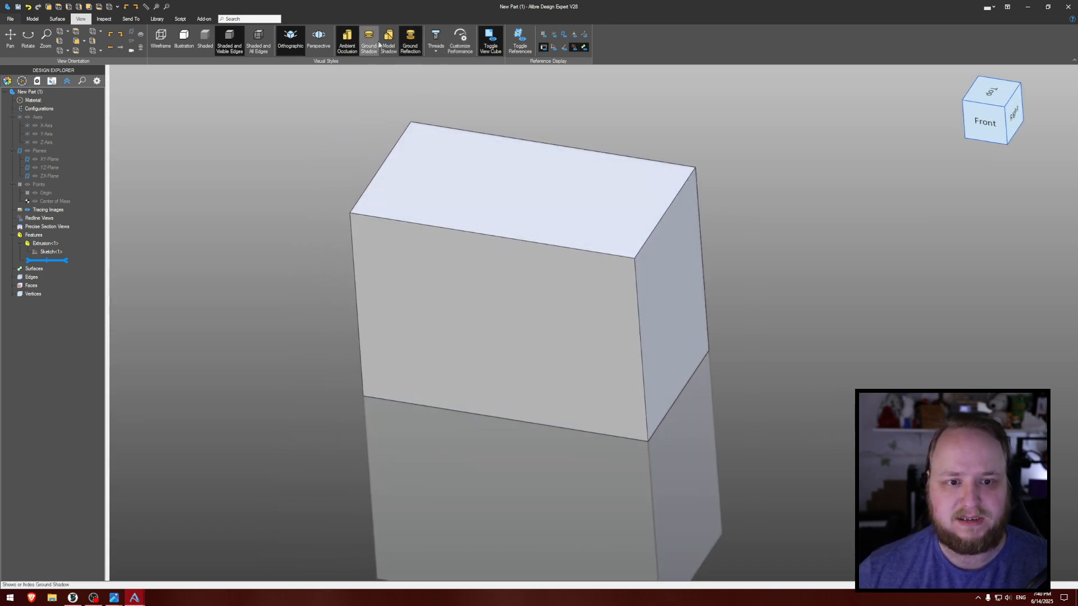
pyautogui.click(405, 38)
pyautogui.click(409, 47)
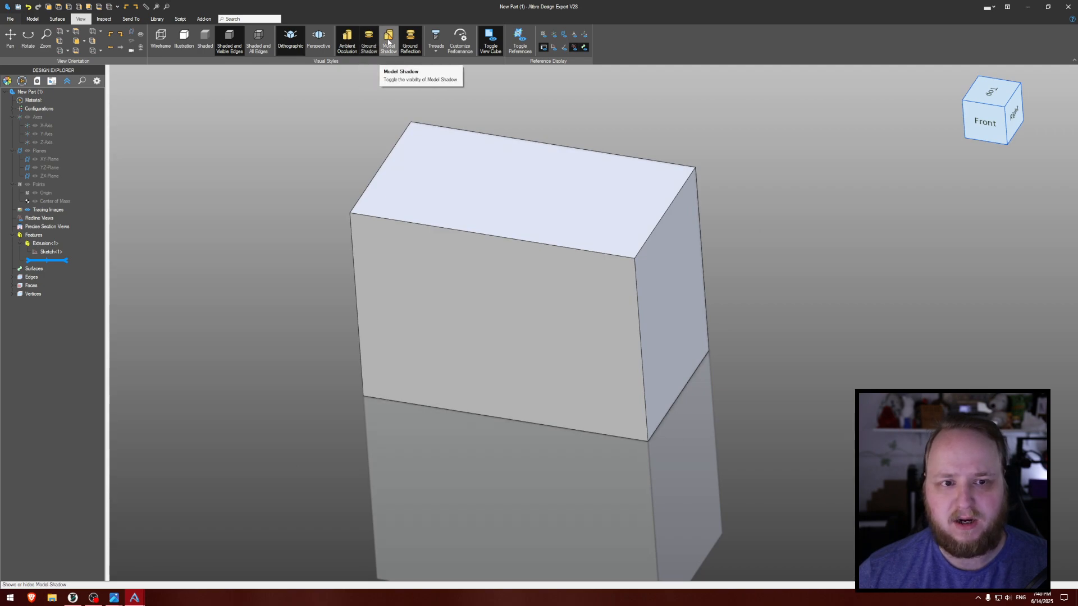
pyautogui.click(410, 43)
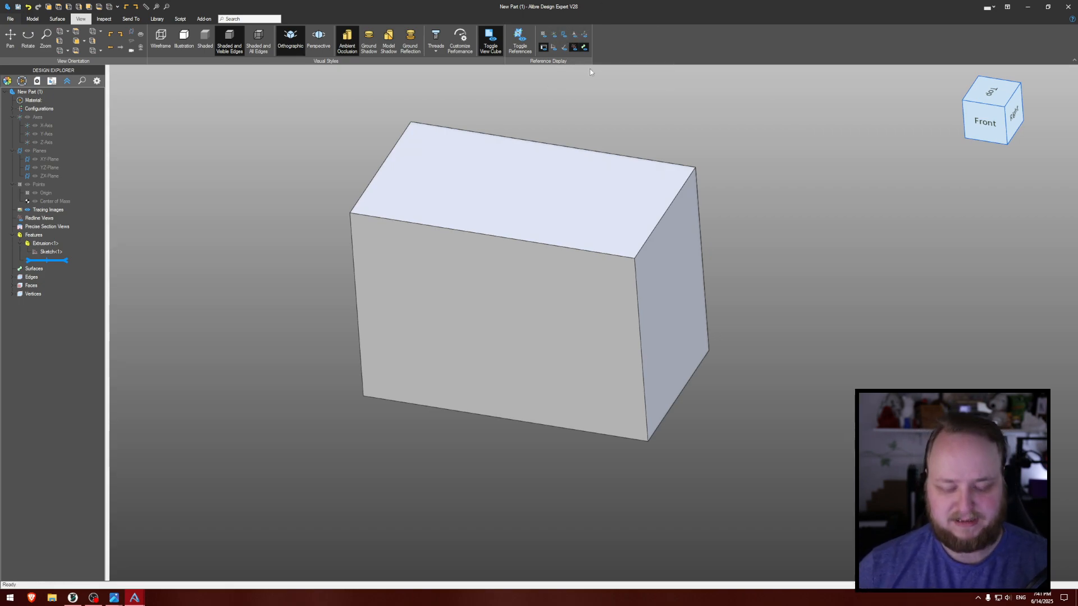
# - Toggle the display of all reference geometry on and off several times, ending with the references hidden
pyautogui.hotkey('ctrl', 'shift', 'r')
pyautogui.hotkey('ctrl', 'shift', 'r')
pyautogui.hotkey('ctrl', 'shift', 'r')
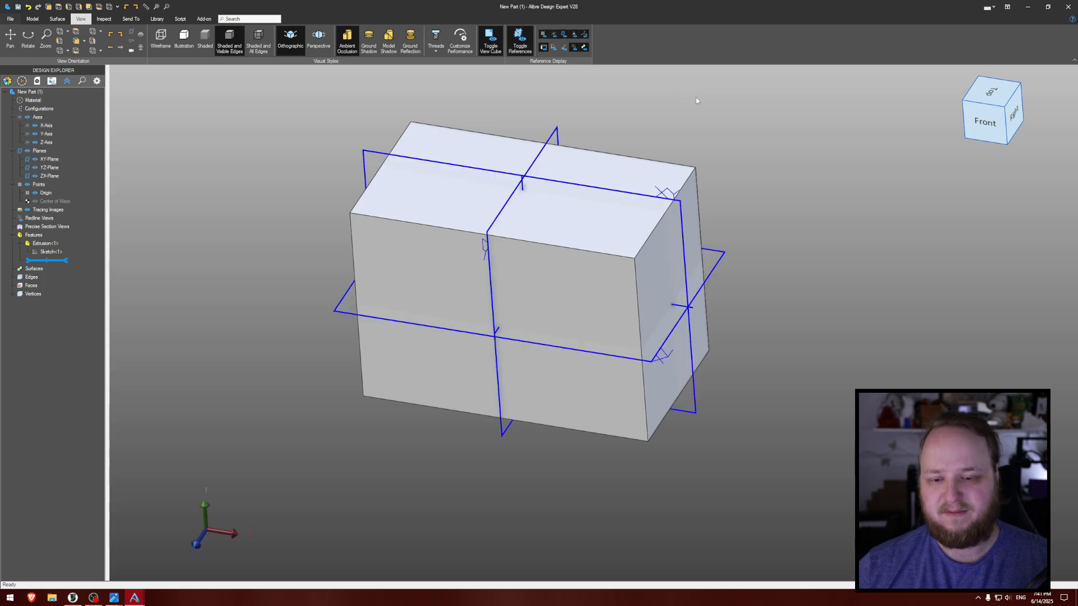
pyautogui.hotkey('ctrl', 'shift', 'r')
pyautogui.hotkey('ctrl', 'shift', 'r')
pyautogui.moveTo(701, 103)
pyautogui.mouseDown(button='middle')
pyautogui.moveTo(711, 95)
pyautogui.moveTo(701, 85)
pyautogui.mouseUp(button='middle')
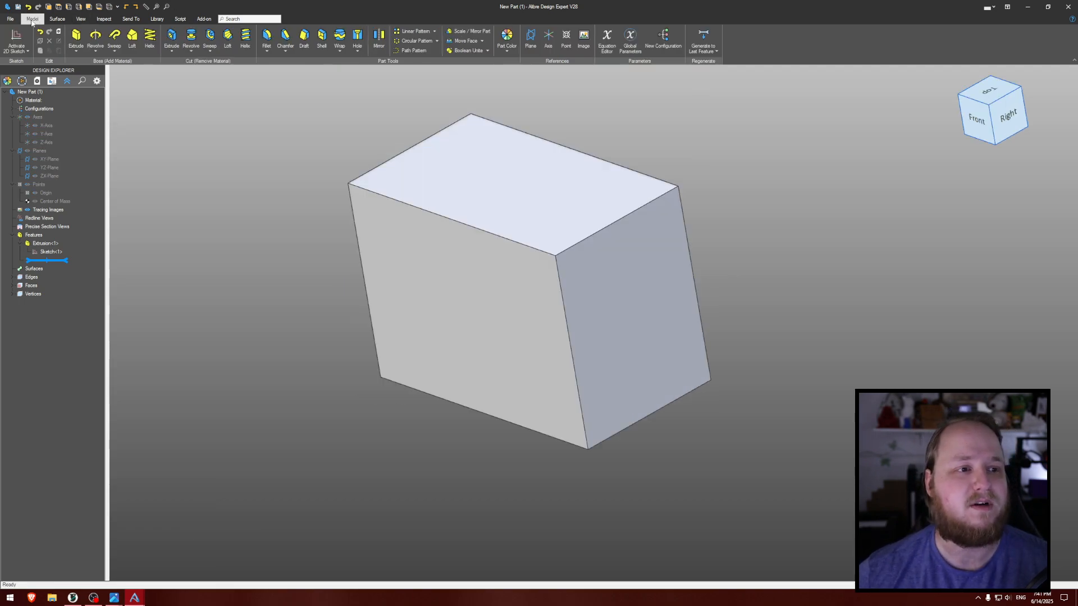
# - Start a new 2D sketch on the front face of the block
pyautogui.moveTo(300, 147); pyautogui.dragTo(295, 125, button='middle')
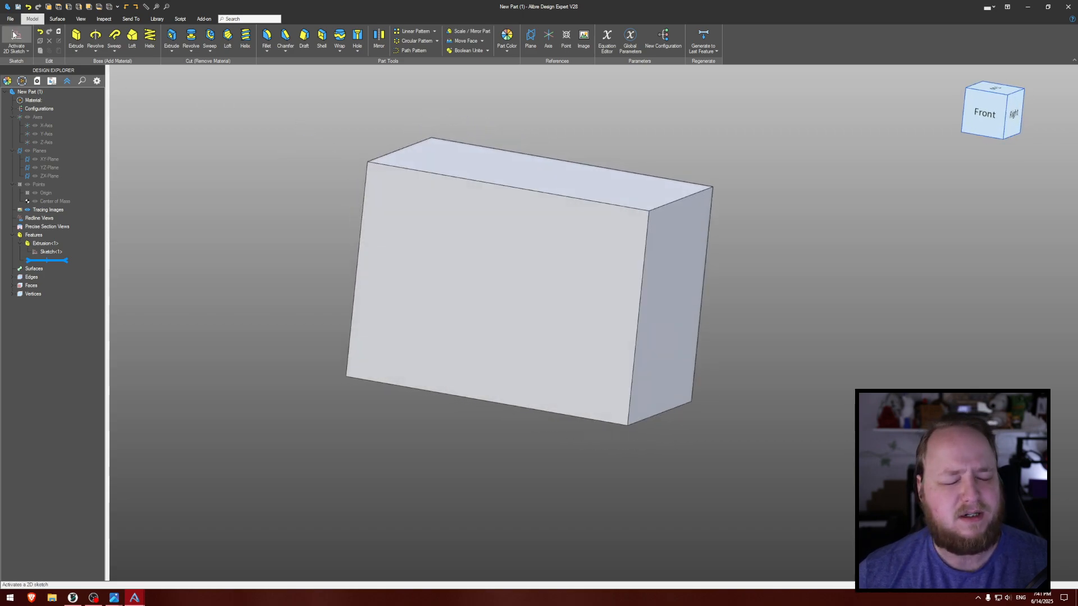
pyautogui.click(16, 37)
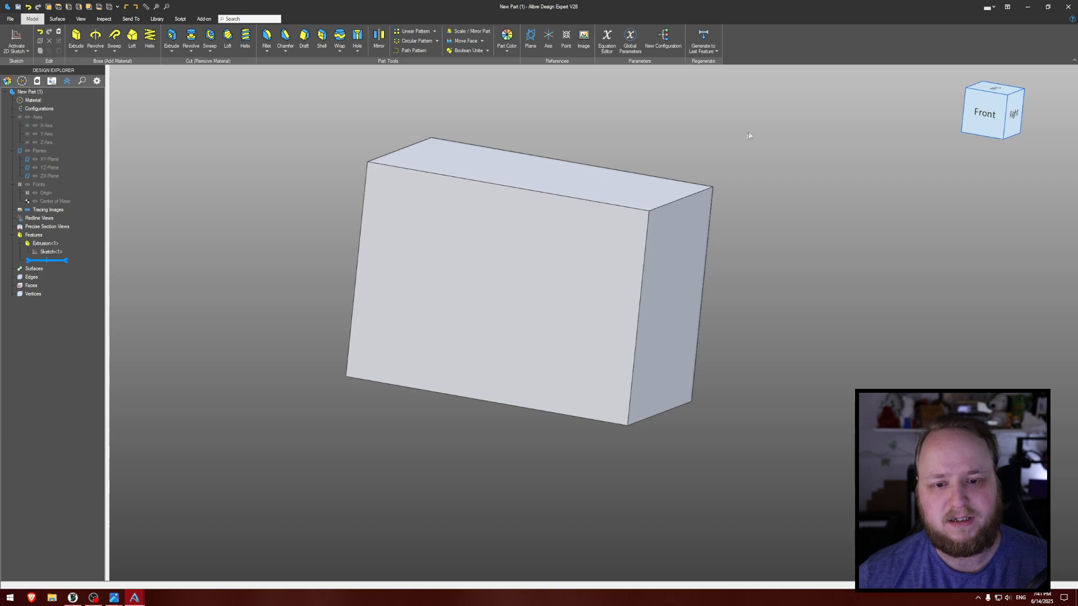
pyautogui.moveTo(759, 130); pyautogui.dragTo(602, 268, button='middle')
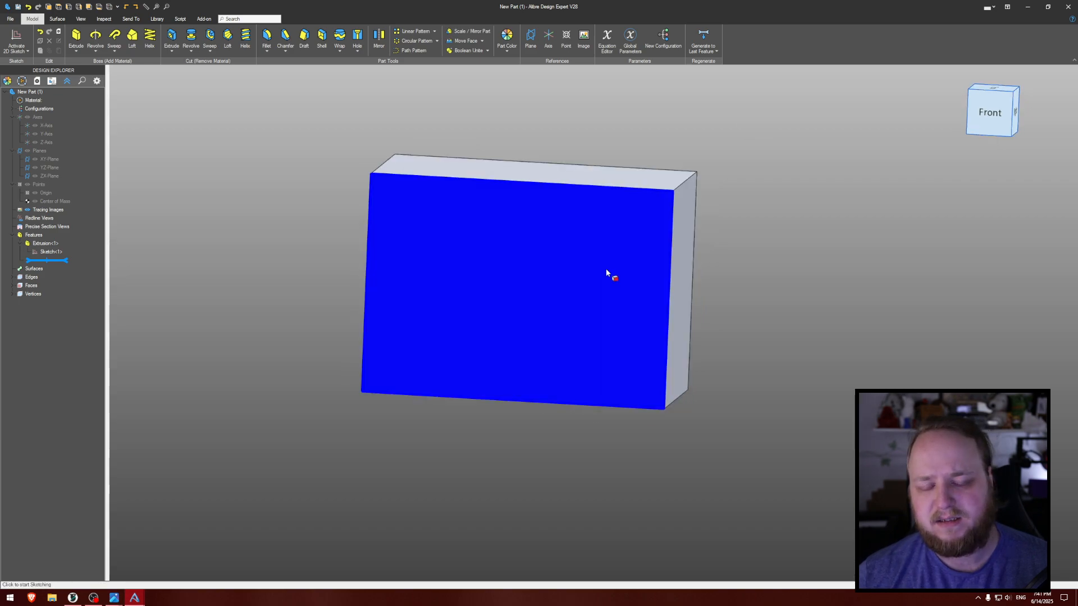
pyautogui.click(605, 272)
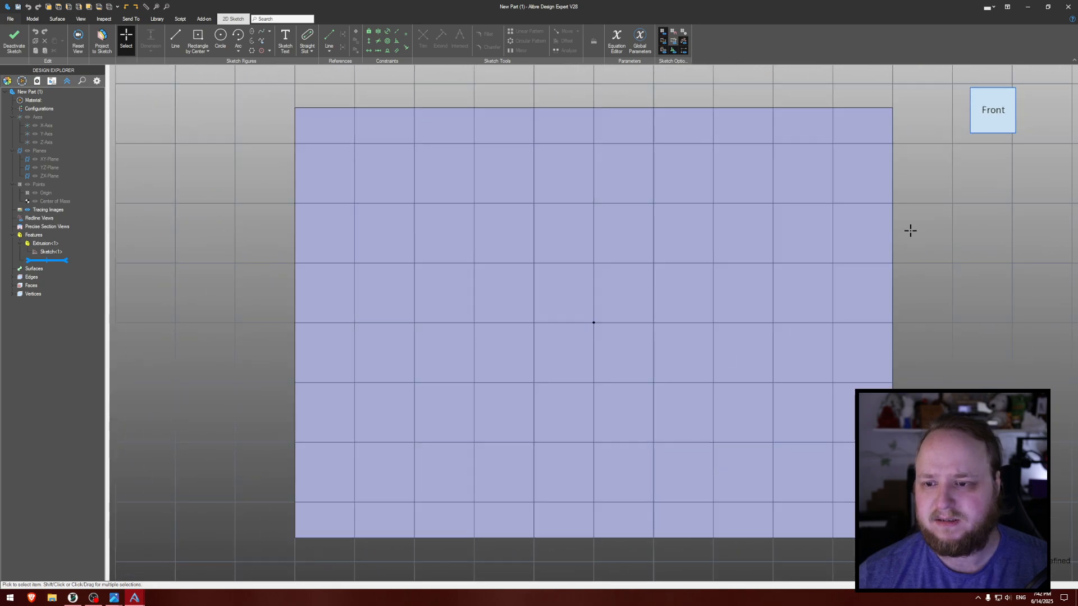
# - Project the front face into the sketch as a reference figure, maintaining association to the source entity
pyautogui.moveTo(958, 236)
pyautogui.mouseDown(button='middle')
pyautogui.moveTo(759, 211)
pyautogui.moveTo(773, 214)
pyautogui.moveTo(724, 230)
pyautogui.mouseUp(button='middle')
pyautogui.scroll(-3, 781, 217)
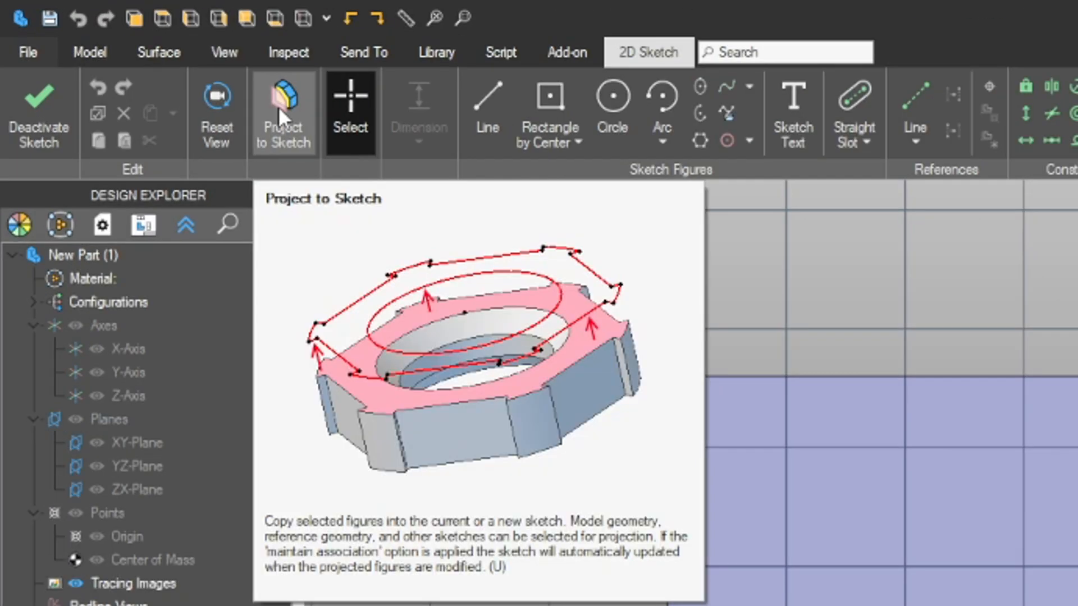
pyautogui.click(278, 106)
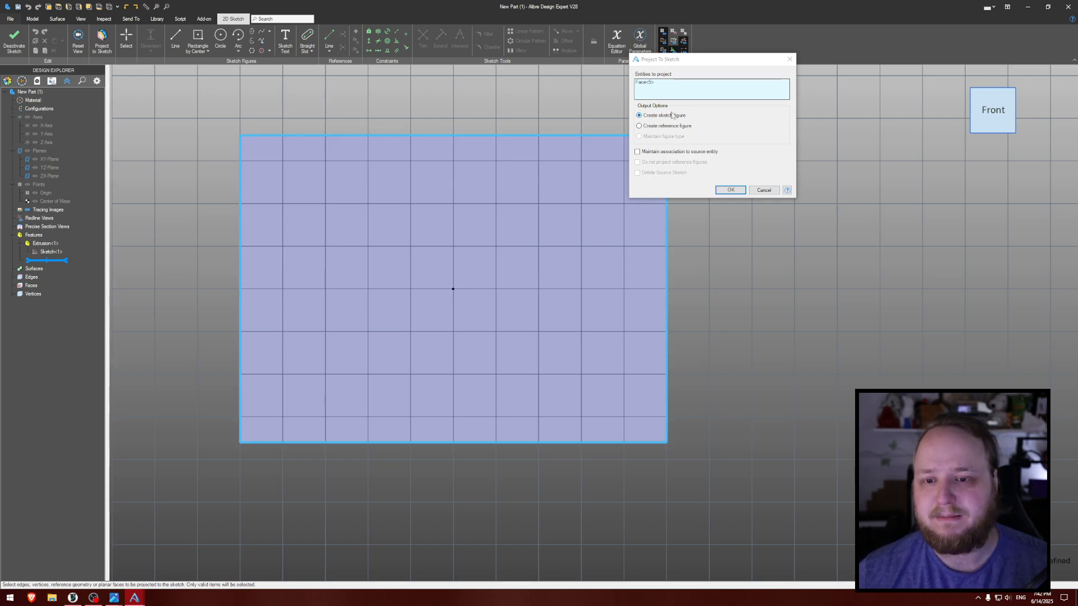
pyautogui.click(669, 126)
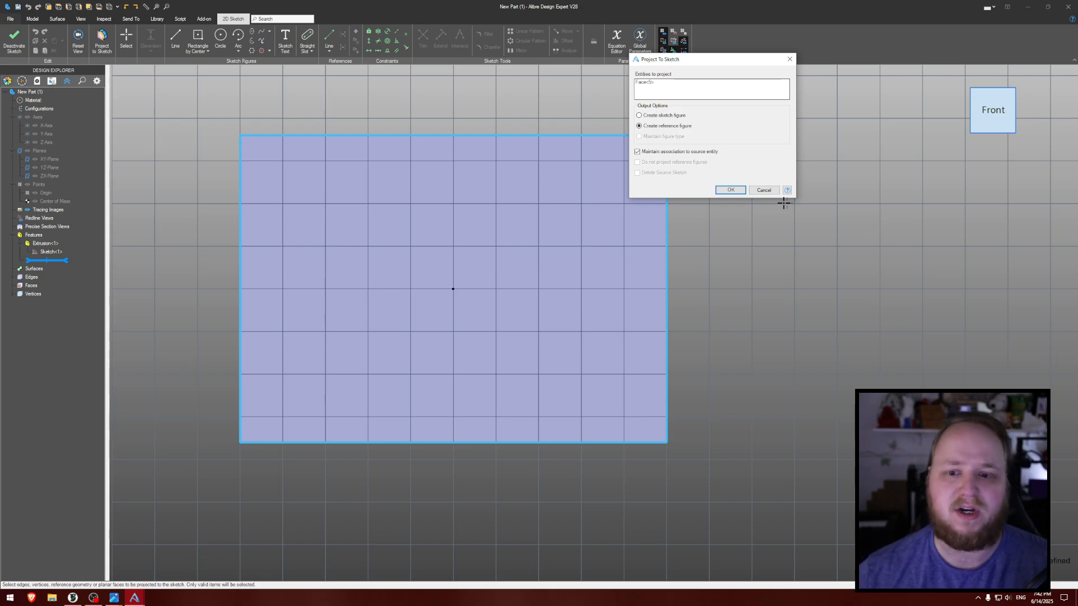
pyautogui.click(730, 190)
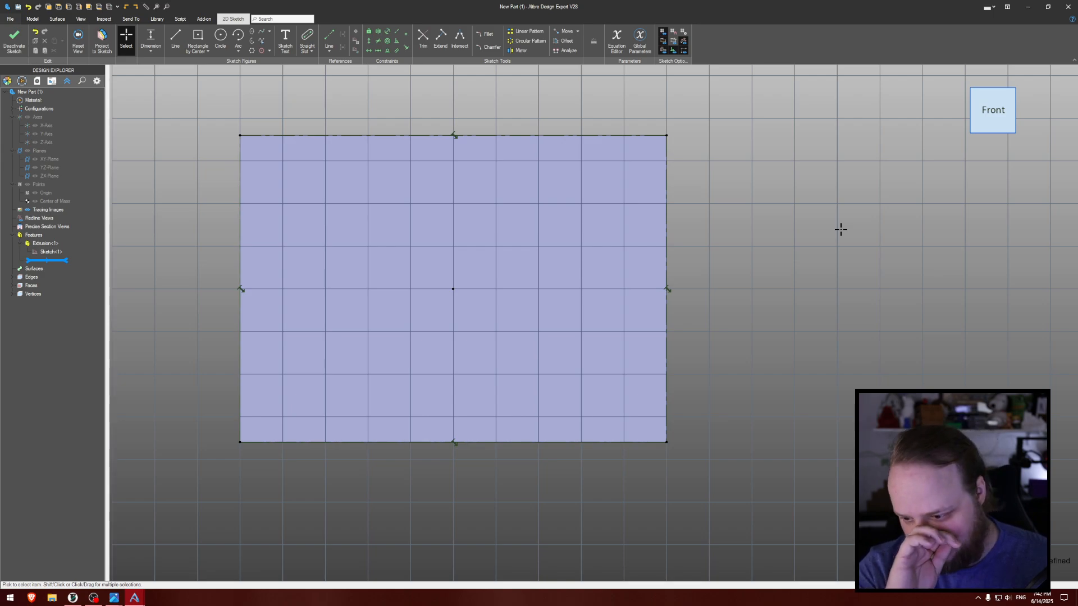
# - Draw a 25 mm radius quarter arc centered on the face's lower-right corner, running from the lower edge to the right edge
pyautogui.click(238, 52)
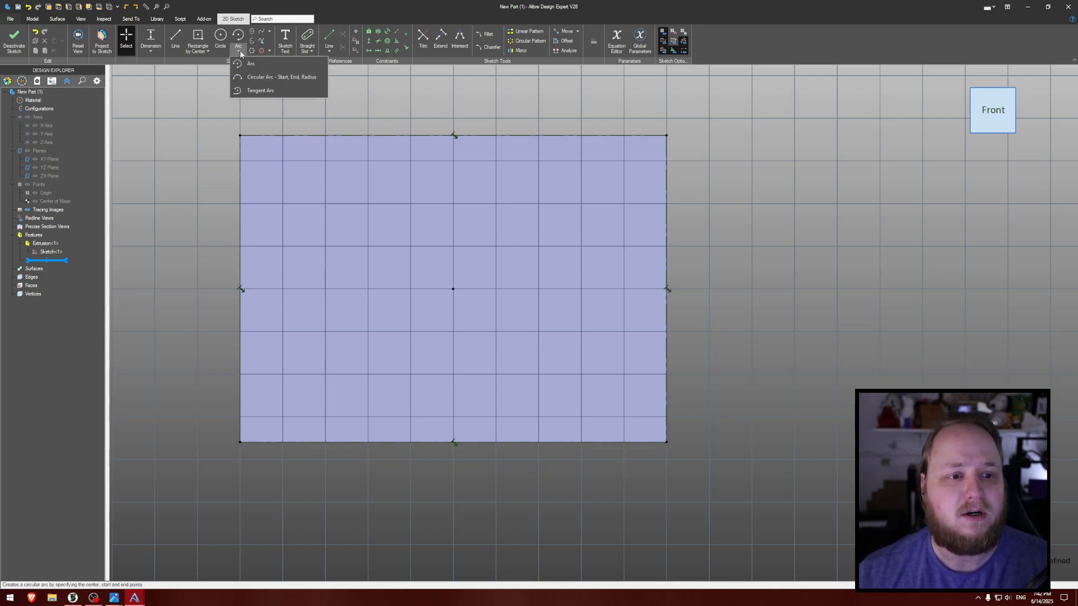
pyautogui.click(250, 63)
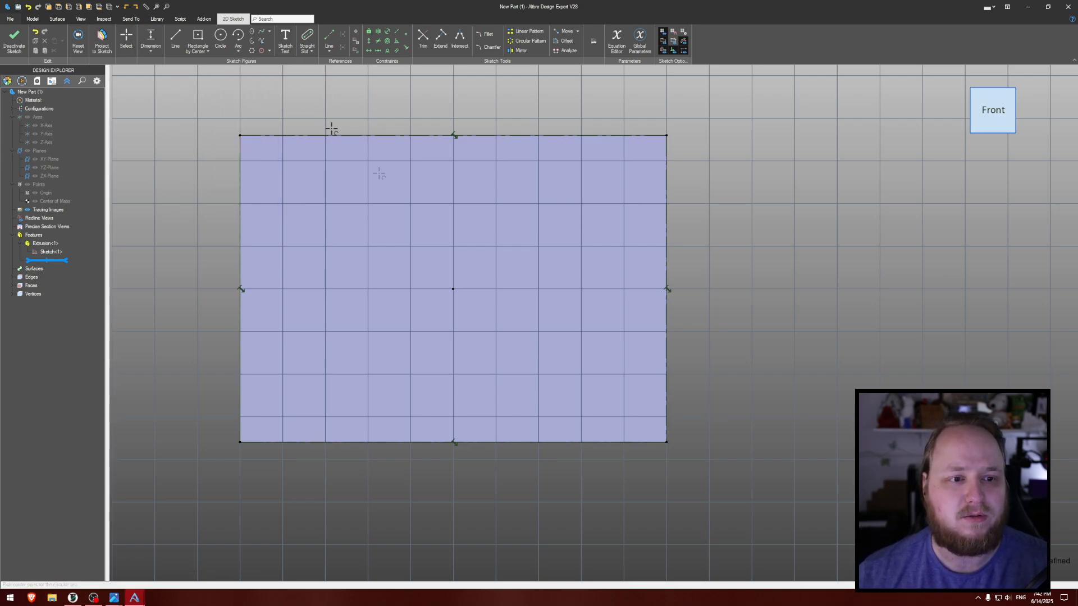
pyautogui.click(666, 441)
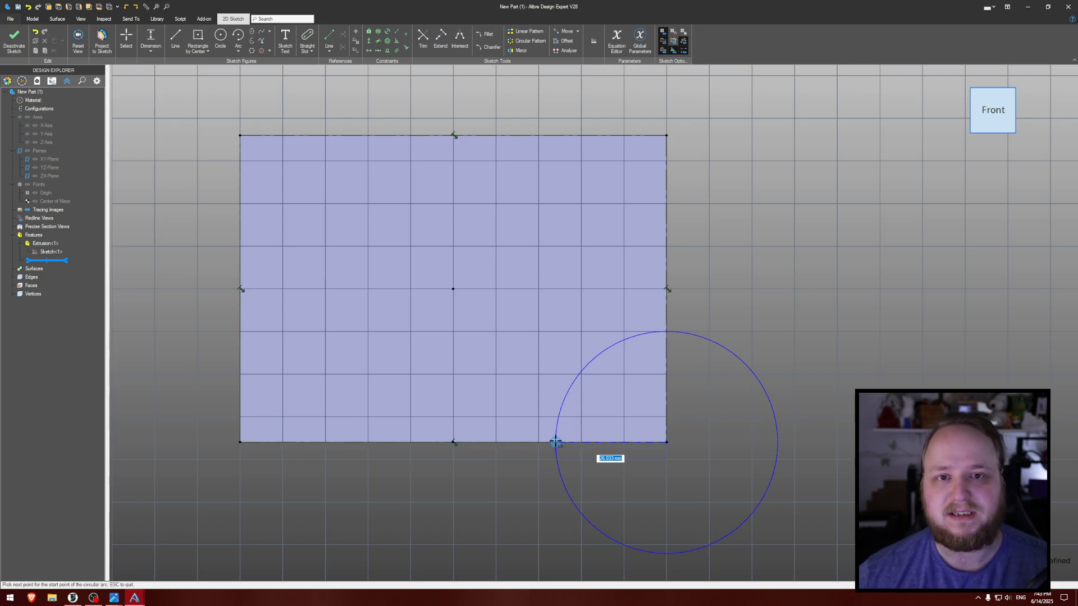
pyautogui.write('25')
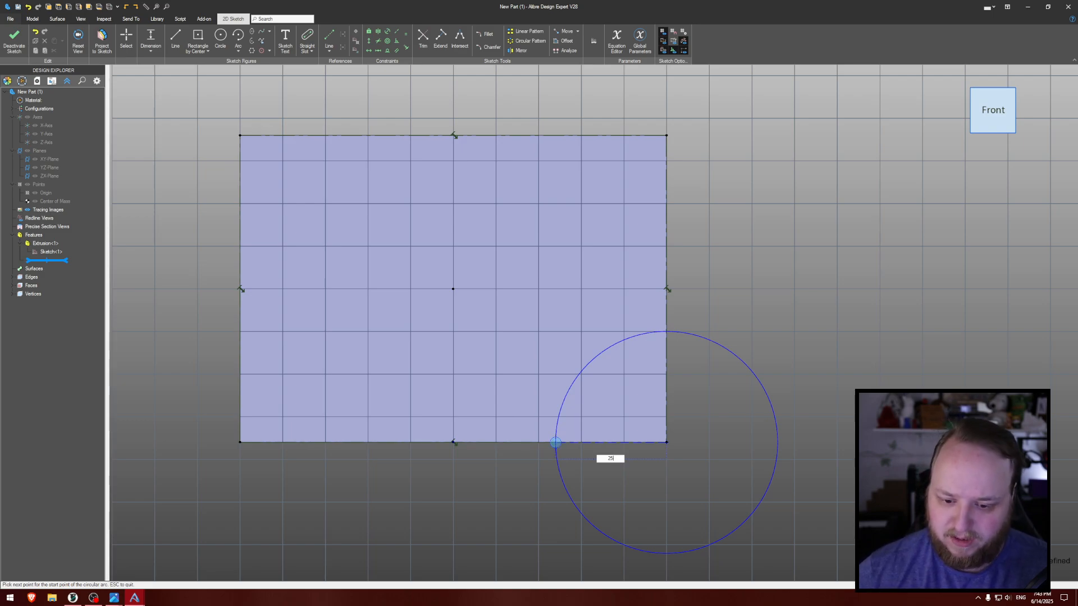
pyautogui.press('Return')
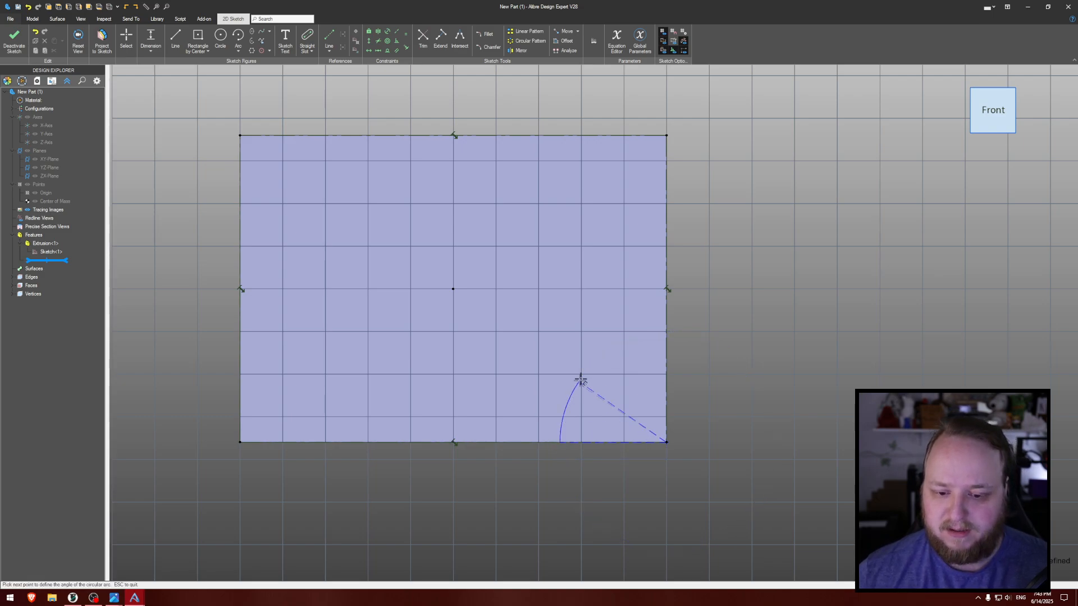
pyautogui.click(666, 336)
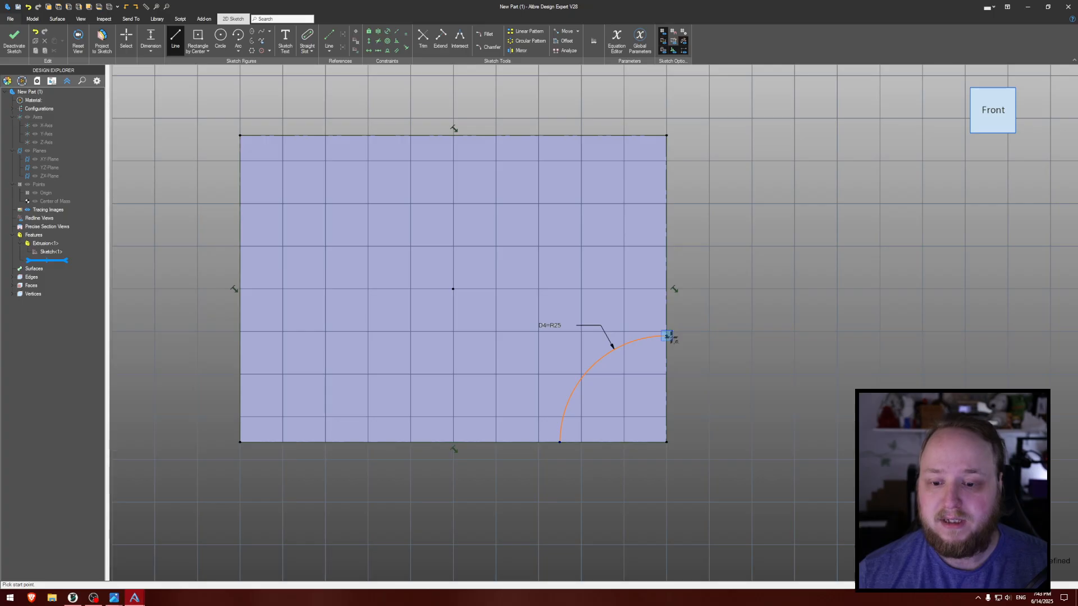
# - Close the lower-right quarter circle with lines from the arc's upper end through the corner to its lower end
pyautogui.click(666, 336)
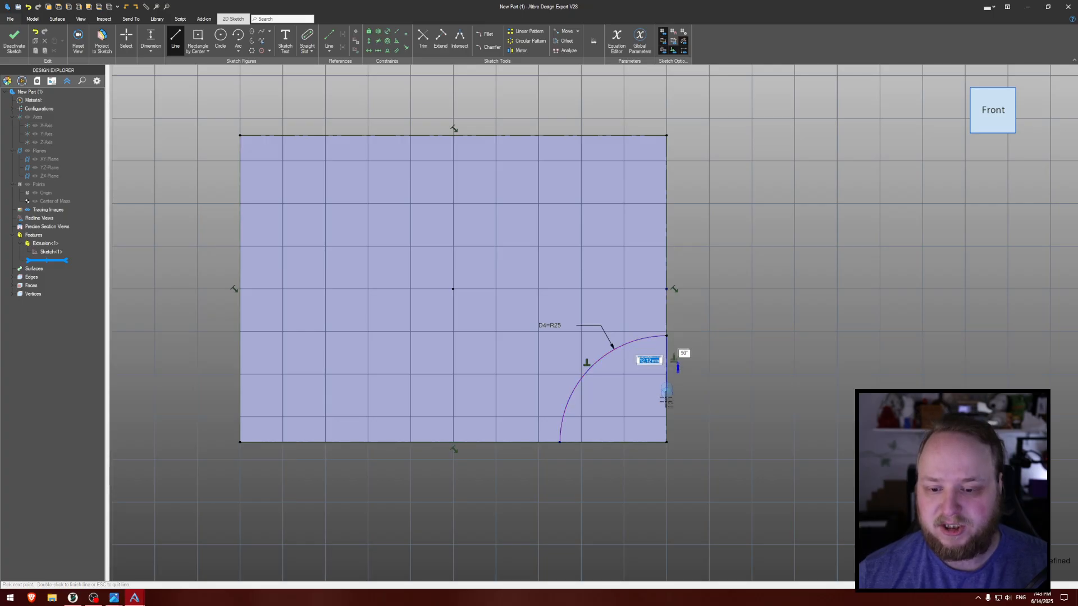
pyautogui.click(667, 441)
pyautogui.doubleClick(560, 441)
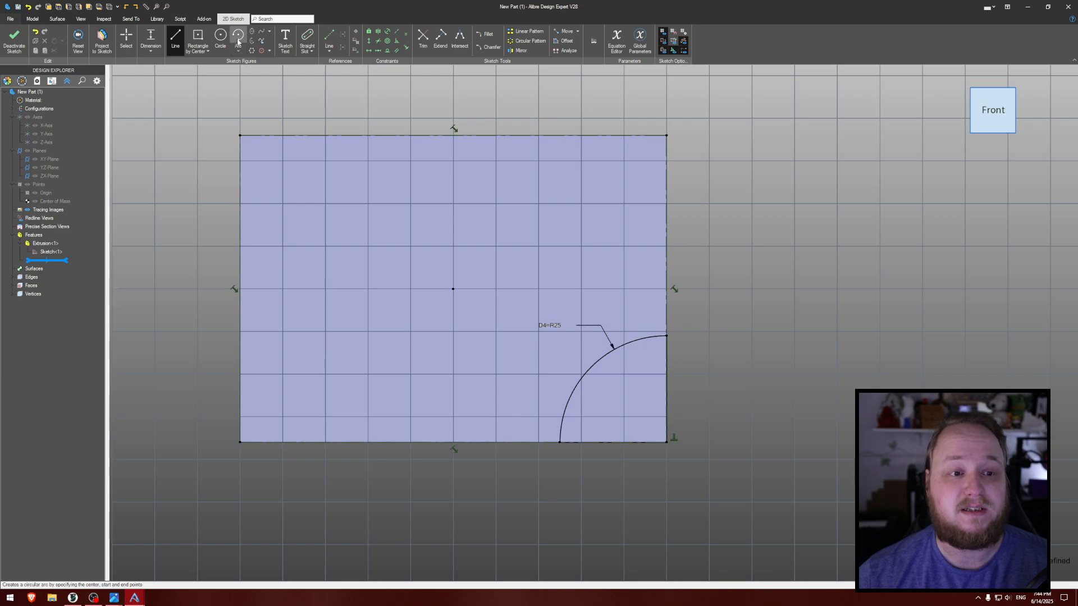
# - Draw a slightly smaller quarter arc centered on the face's lower-left corner, from the lower edge to the left edge
pyautogui.click(238, 37)
pyautogui.click(238, 442)
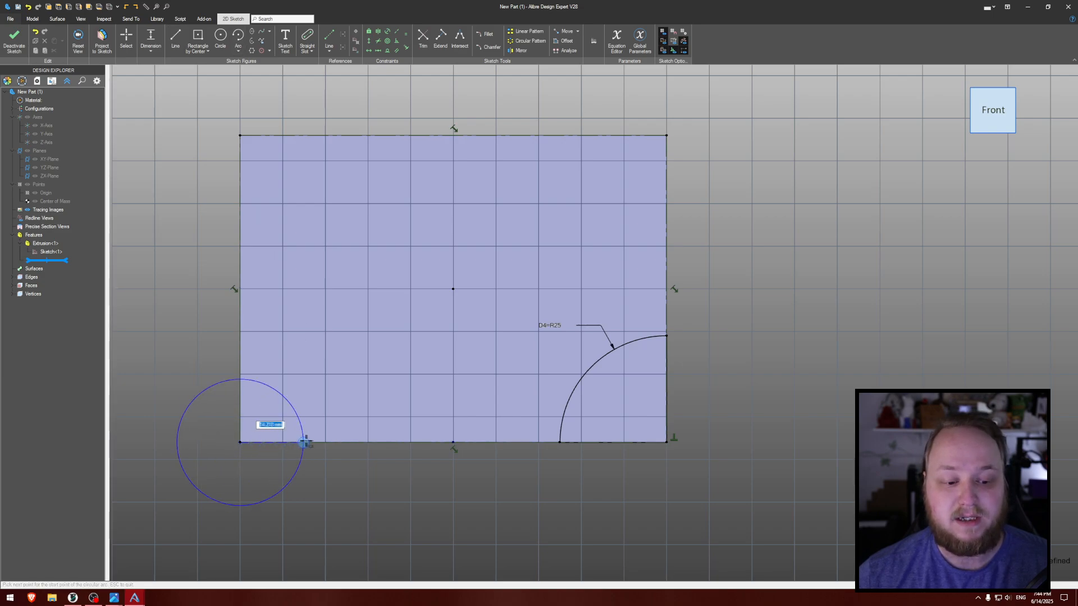
pyautogui.click(334, 442)
pyautogui.click(241, 349)
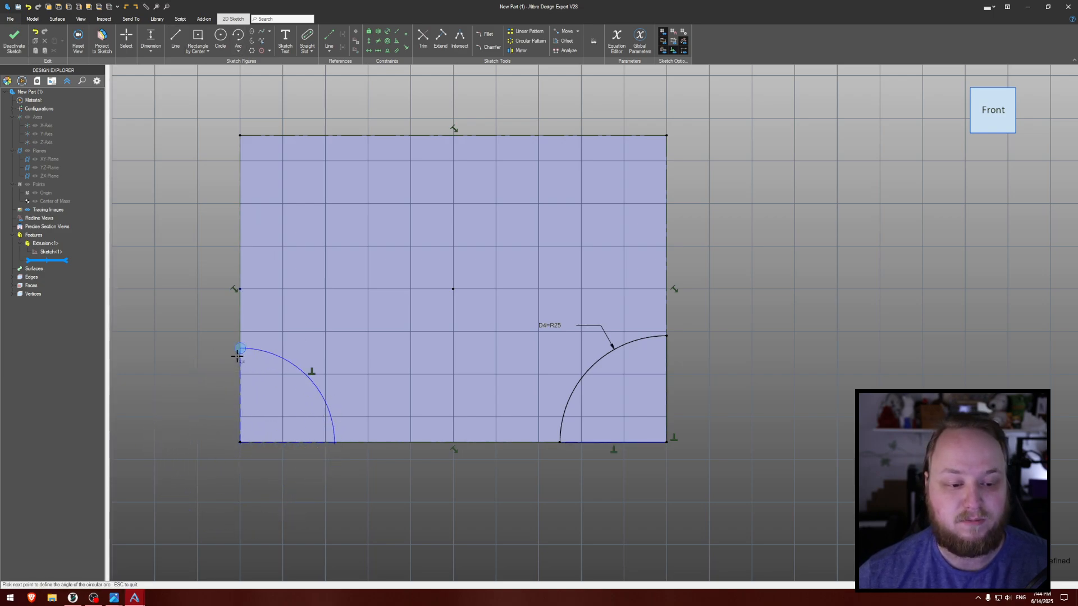
# - Close the lower-left quarter circle with lines from the arc's upper end through the corner to its lower end
pyautogui.press('l')
pyautogui.click(241, 348)
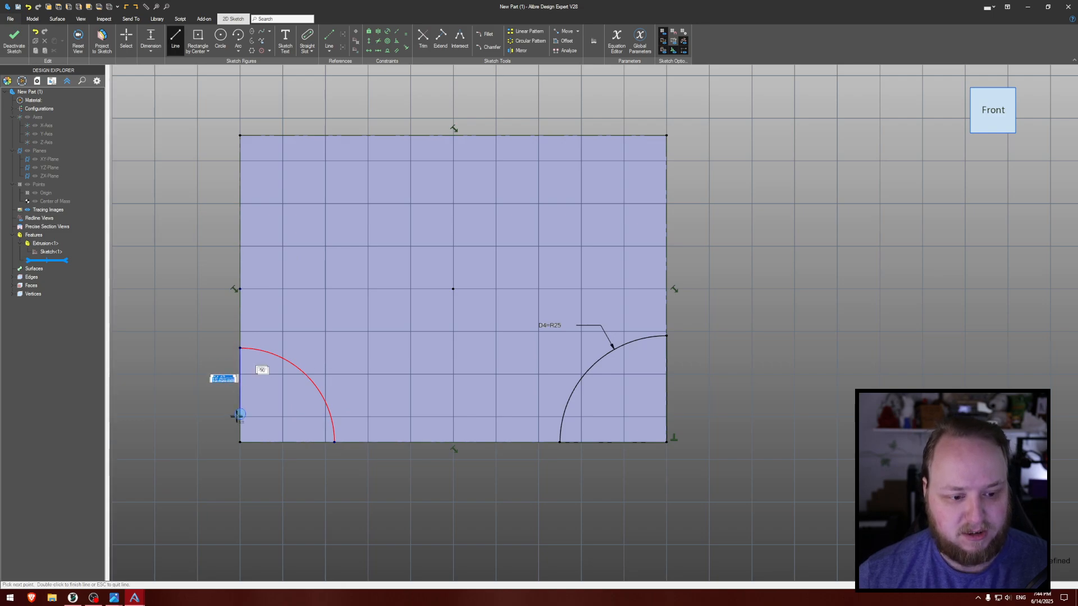
pyautogui.click(241, 442)
pyautogui.click(334, 442)
pyautogui.press('s')
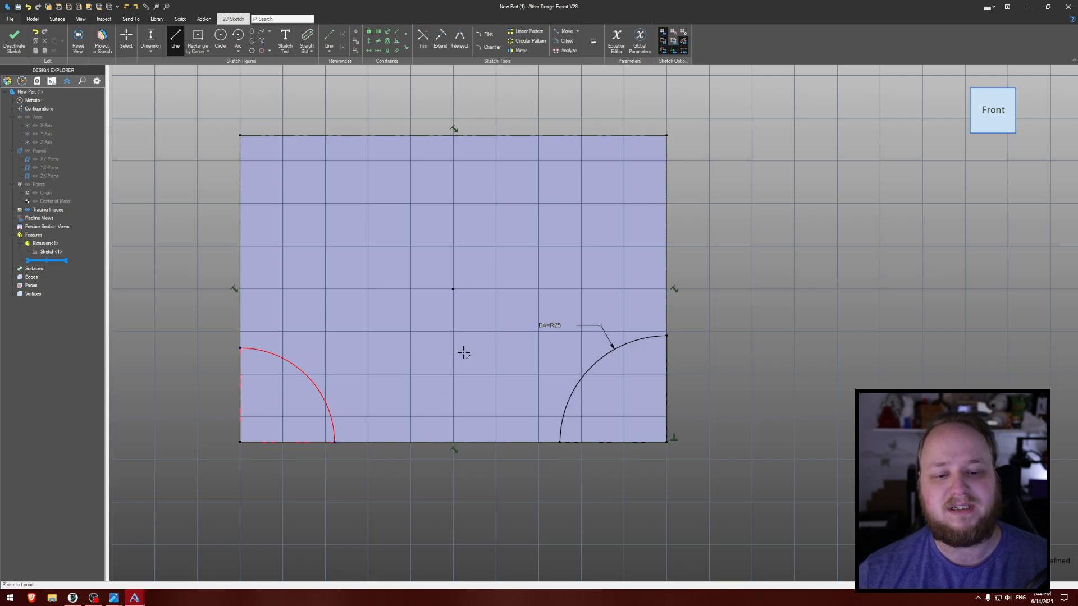
pyautogui.press('Escape')
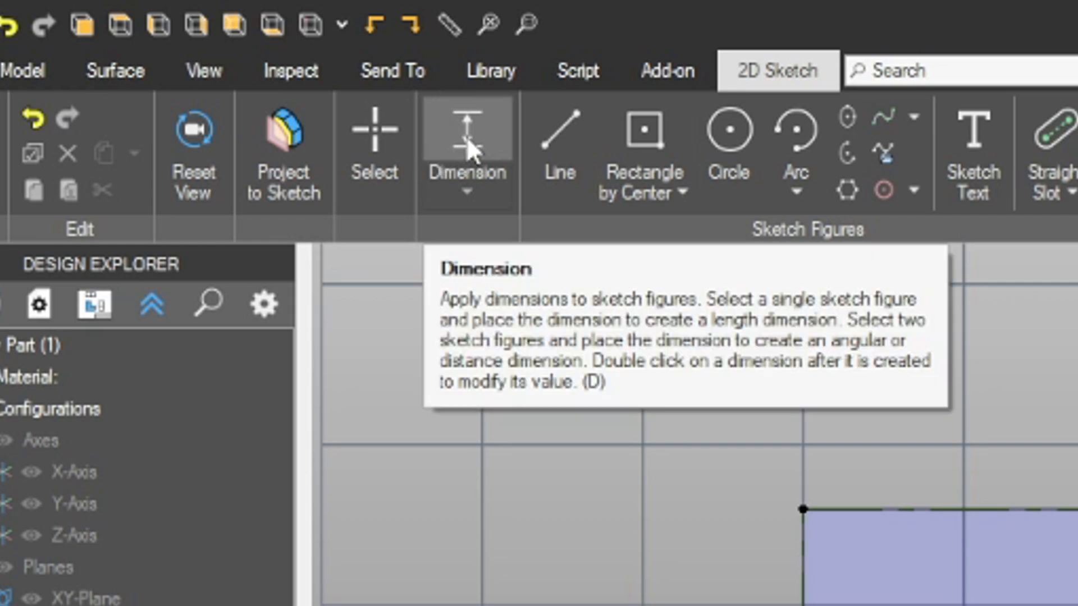
# - Dimension the lower-left arc's radius as 25 mm and undo that dimension
pyautogui.click(466, 135)
pyautogui.click(308, 377)
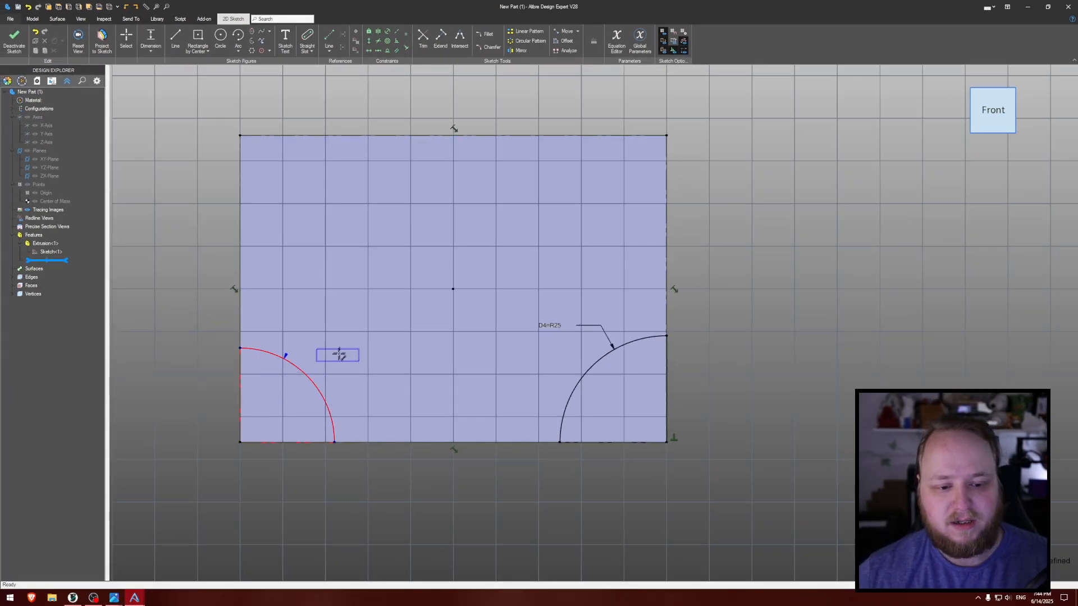
pyautogui.click(369, 335)
pyautogui.write('25')
pyautogui.press('Return')
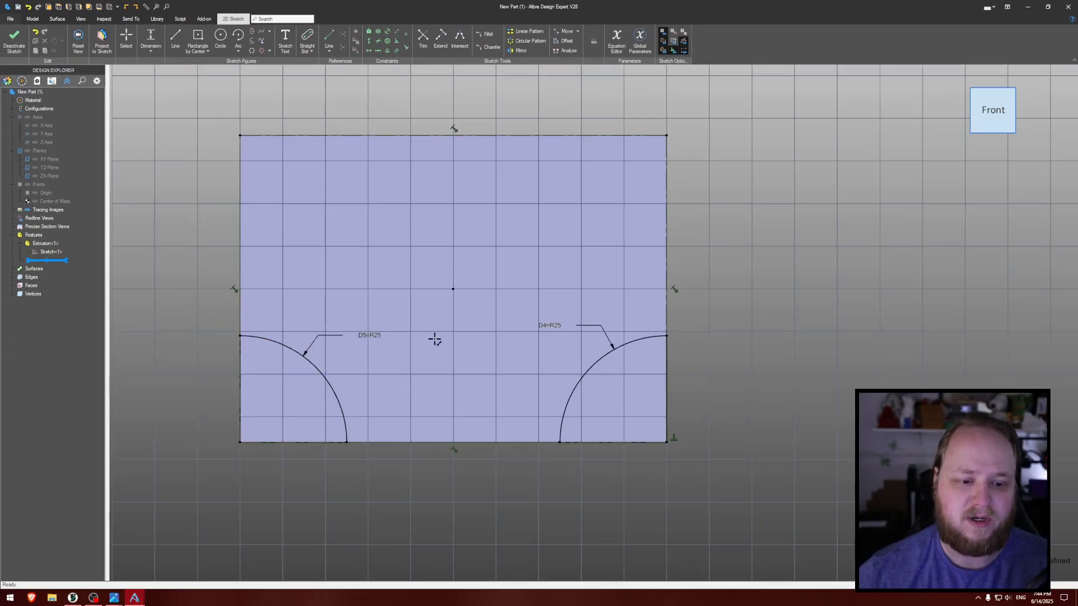
pyautogui.hotkey('ctrl', 'z')
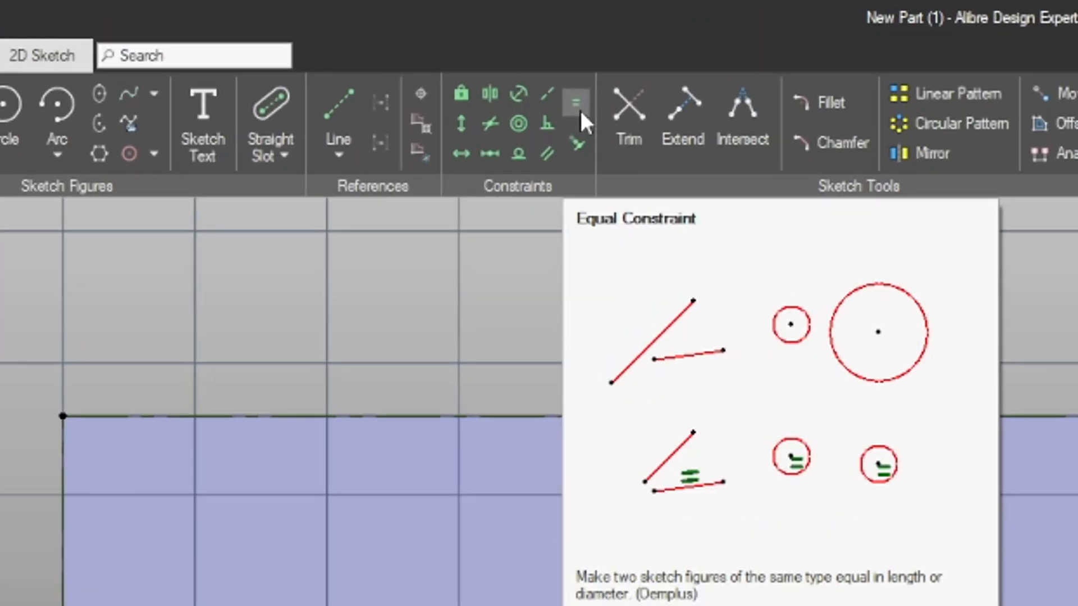
# - Apply an equal constraint between the lower-left arc and the lower-right 25 mm arc
pyautogui.click(578, 107)
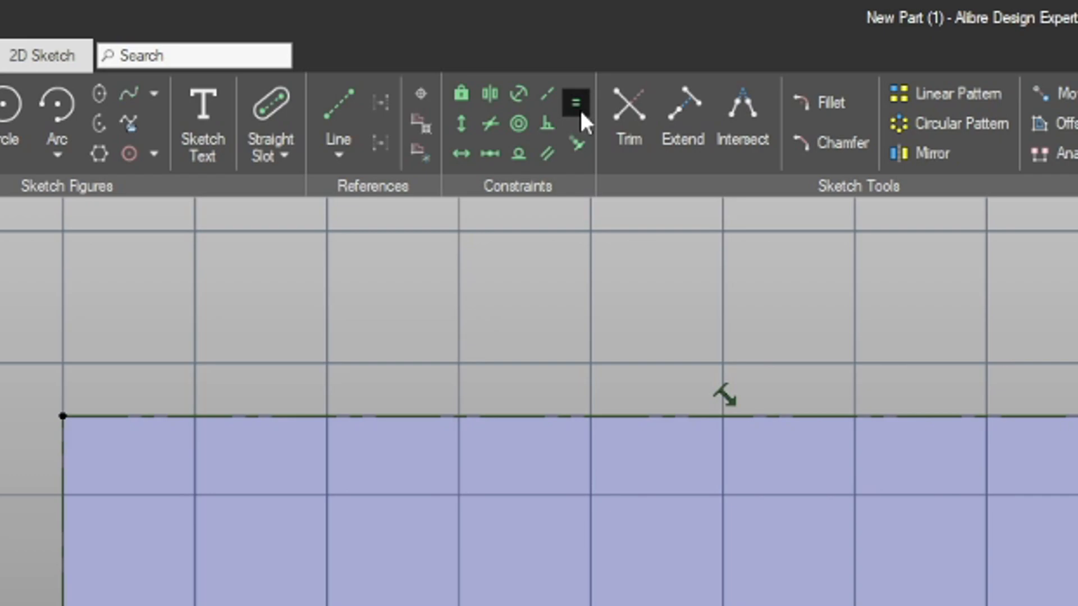
pyautogui.click(295, 365)
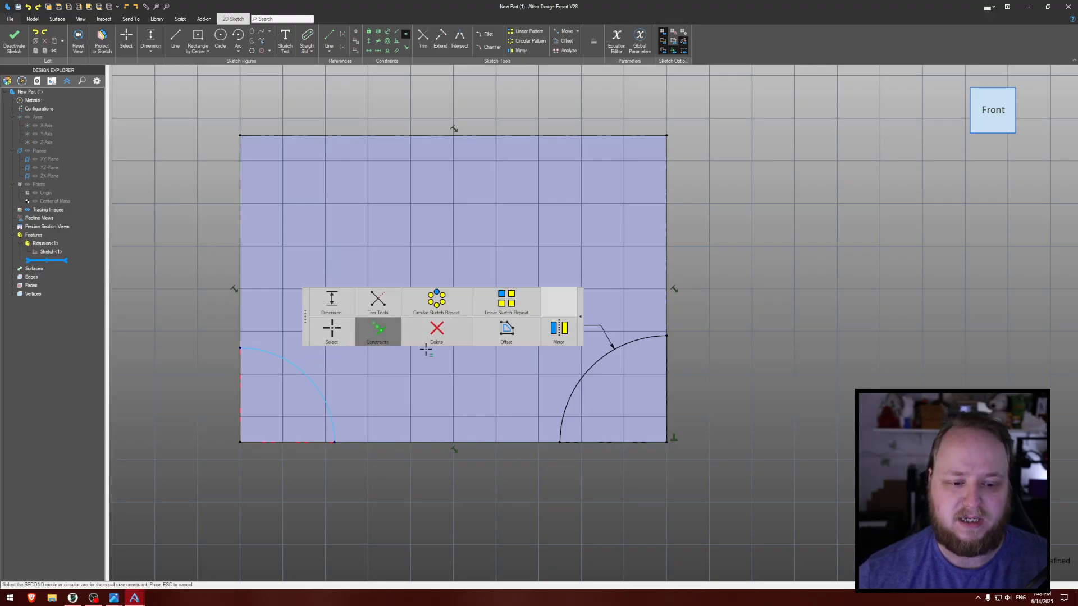
pyautogui.click(573, 385)
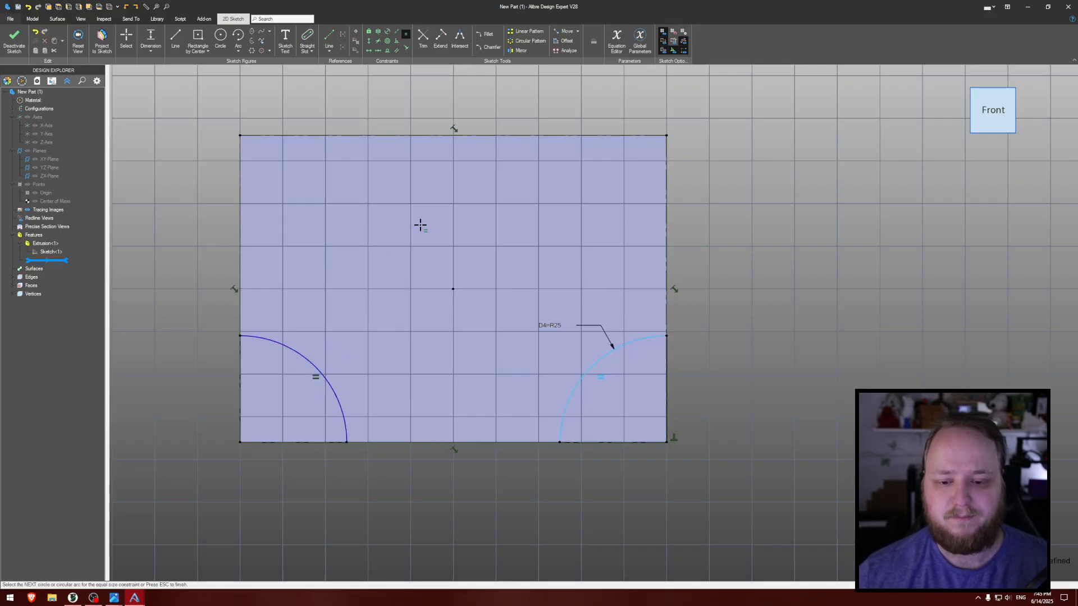
pyautogui.press('Escape')
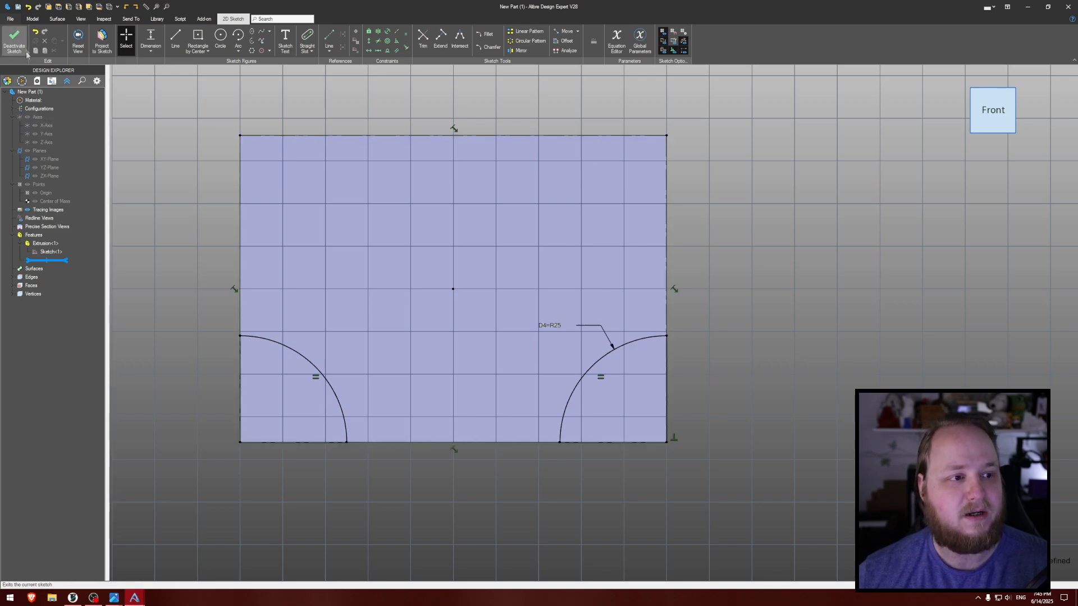
# - Finish the sketch and extrude both quarter-circle profiles outward from the block's front face to a depth of 22 mm
pyautogui.click(14, 41)
pyautogui.click(76, 38)
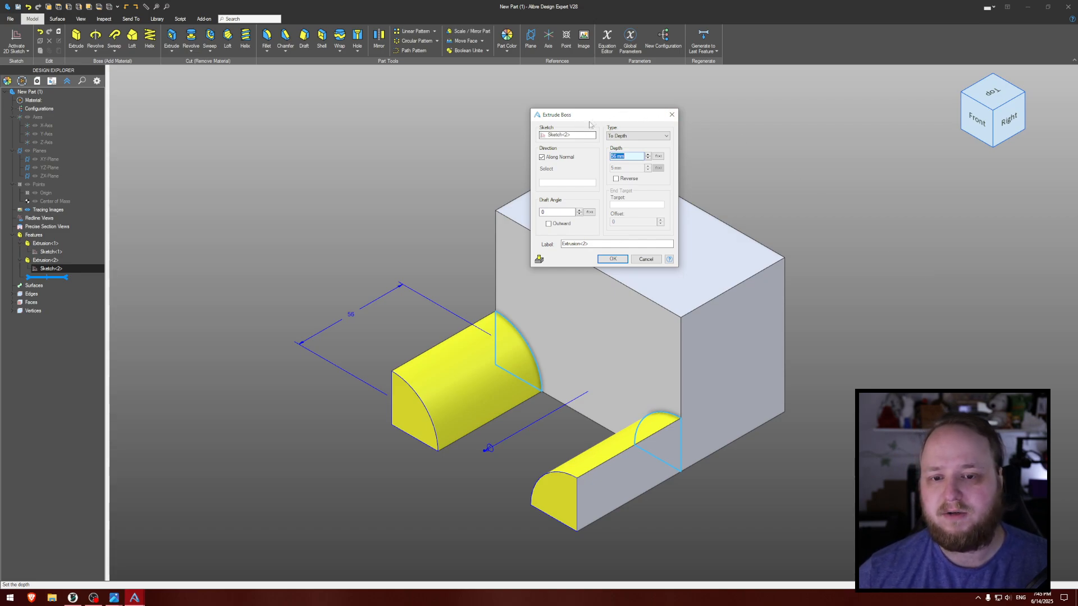
pyautogui.moveTo(563, 115); pyautogui.dragTo(527, 123)
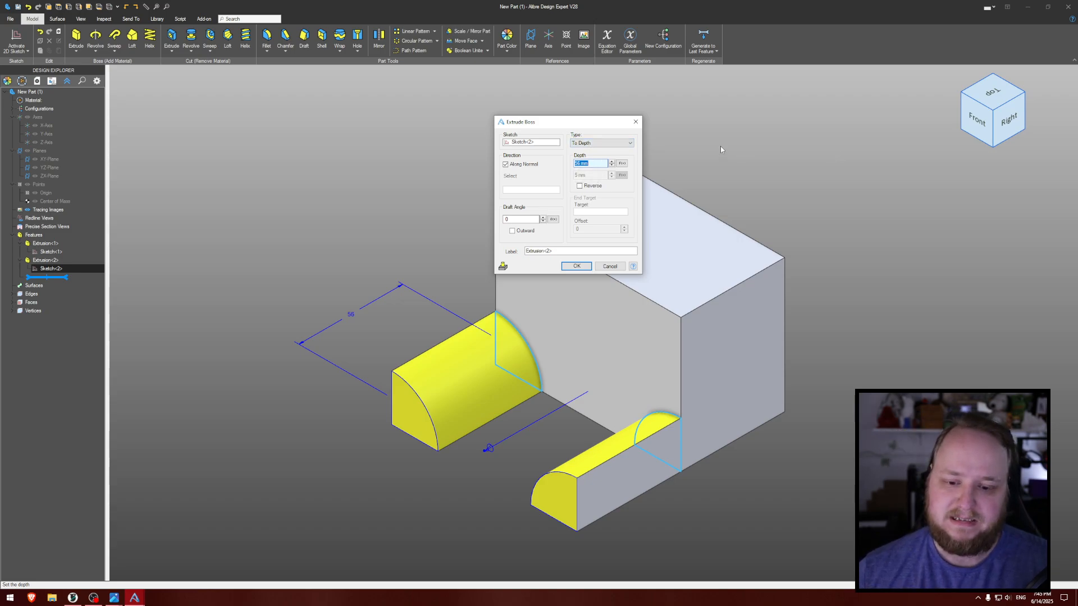
pyautogui.write('22')
pyautogui.press('Return')
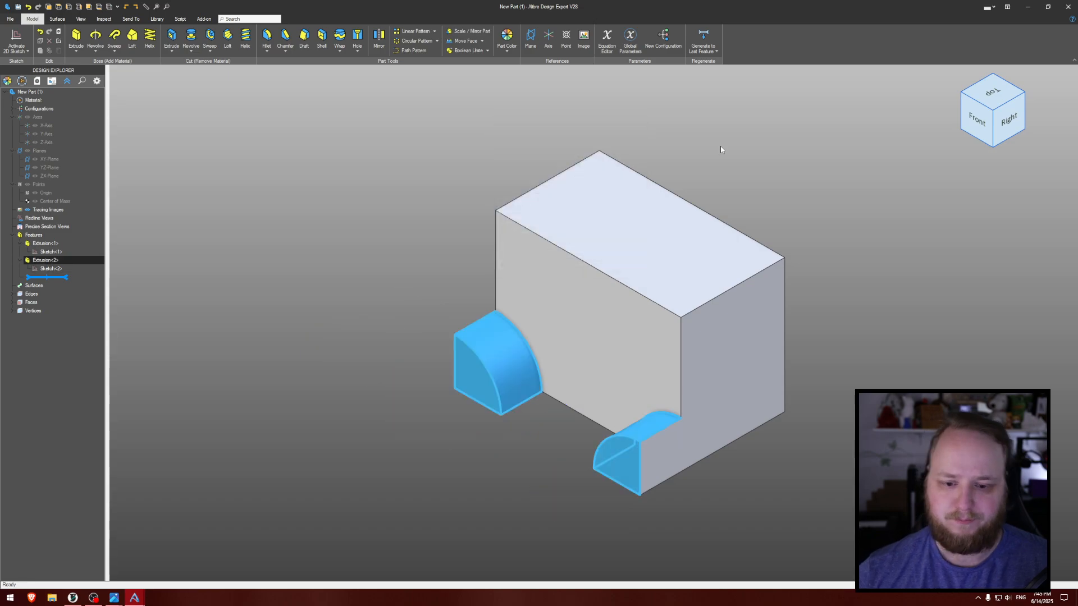
# - Fillet all front-face edges of both quarter-round bosses with a 2.5 mm radius, and undo the fillet
pyautogui.moveTo(802, 159); pyautogui.dragTo(849, 146, button='middle')
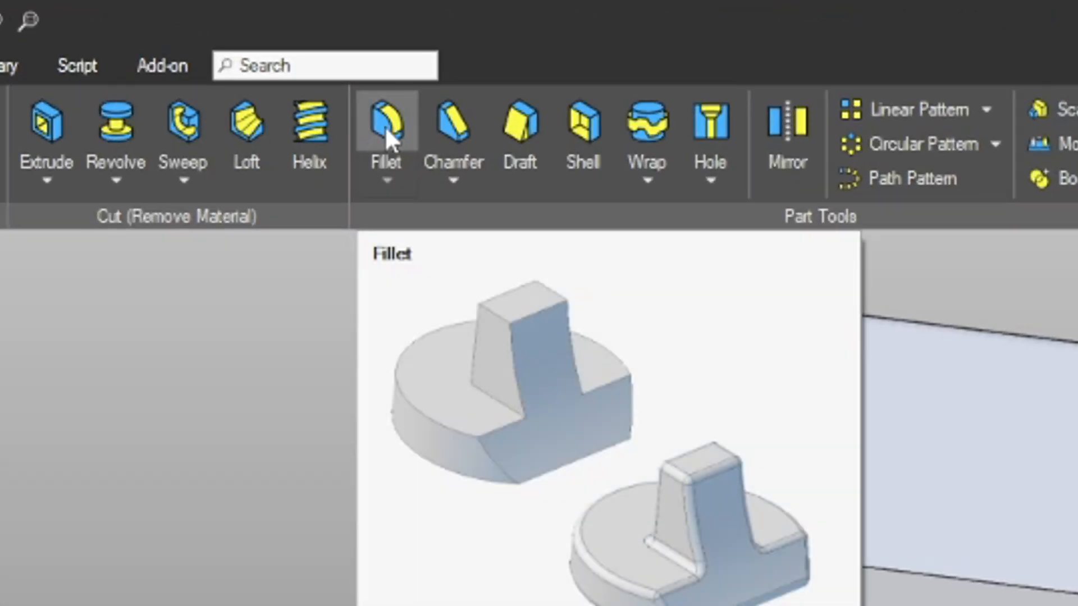
pyautogui.click(385, 126)
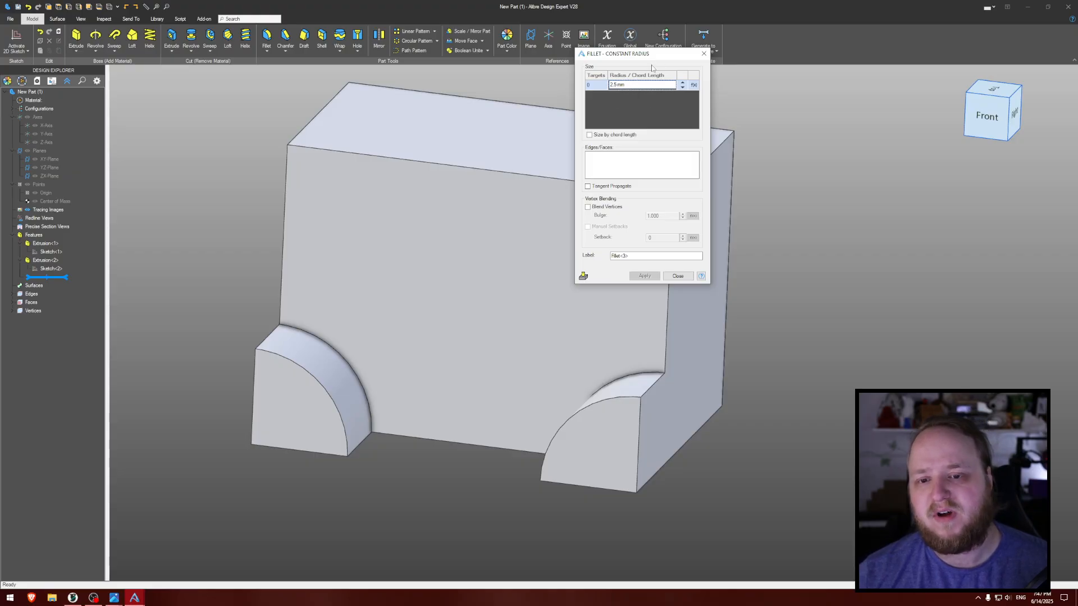
pyautogui.click(628, 161)
pyautogui.moveTo(530, 137); pyautogui.dragTo(497, 385, button='middle')
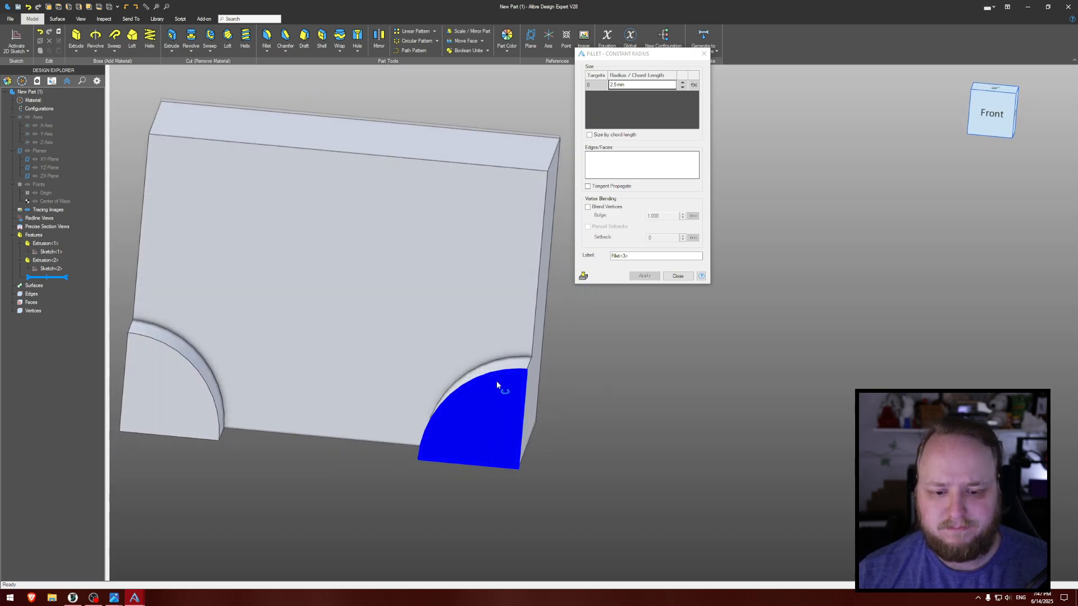
pyautogui.click(497, 377)
pyautogui.moveTo(419, 347); pyautogui.dragTo(449, 331, button='middle')
pyautogui.click(396, 332)
pyautogui.click(432, 357)
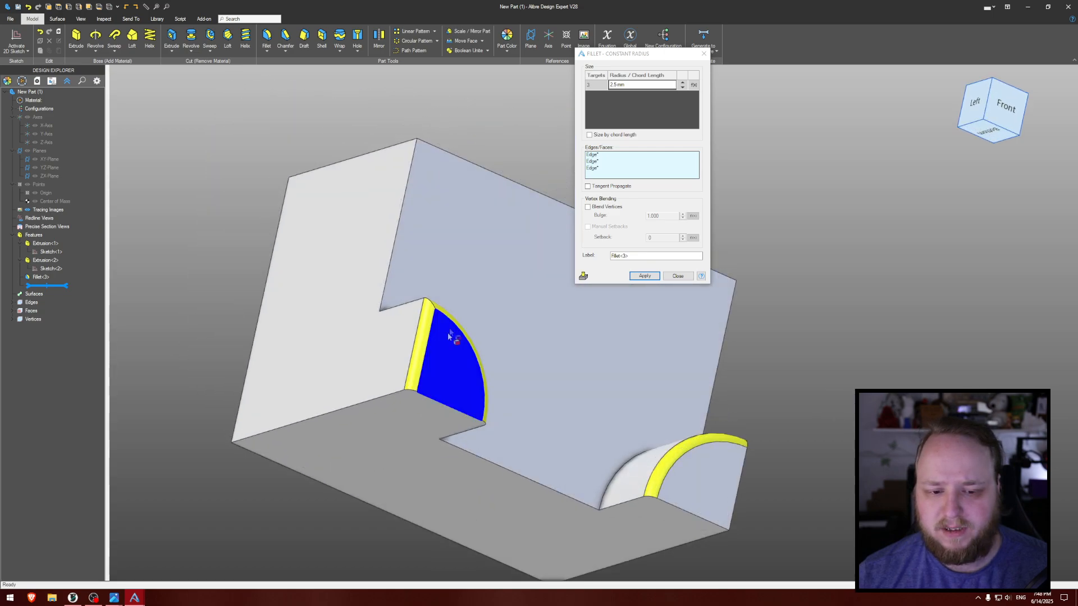
pyautogui.click(453, 408)
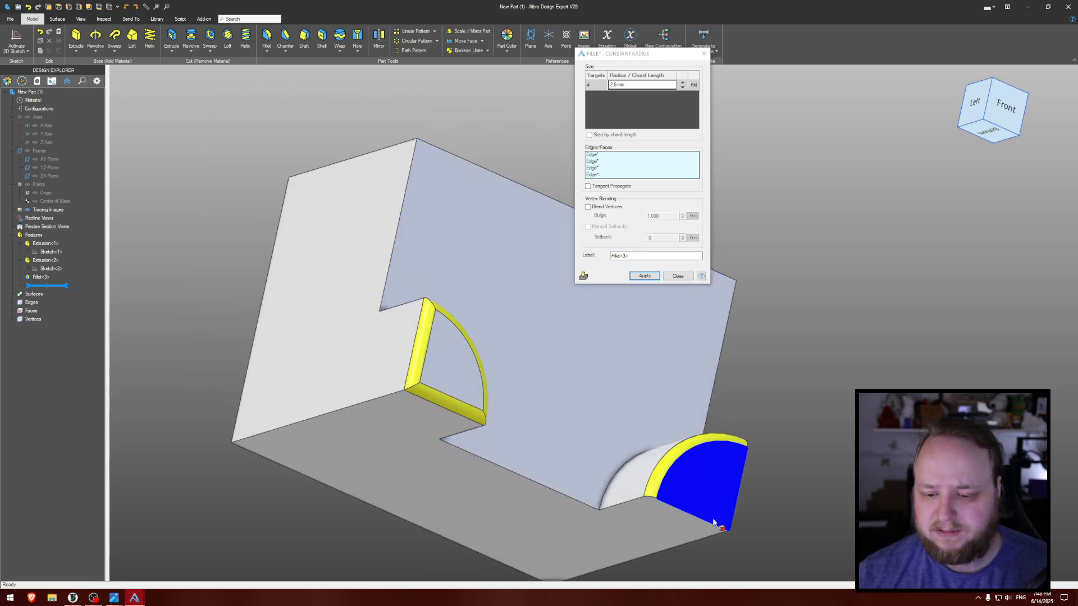
pyautogui.click(712, 523)
pyautogui.click(733, 508)
pyautogui.moveTo(733, 508); pyautogui.dragTo(383, 344, button='middle')
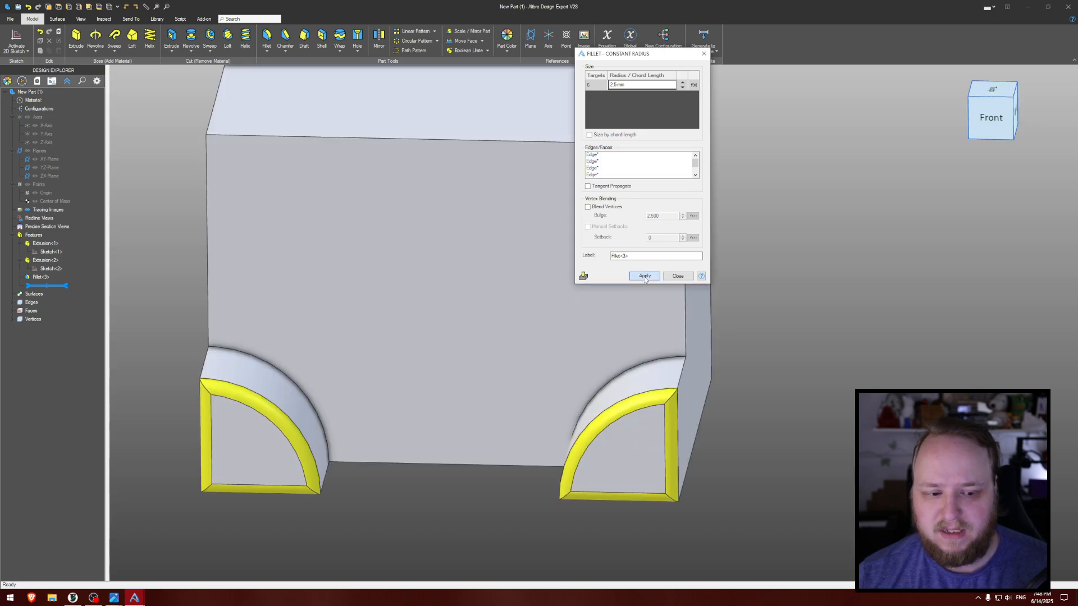
pyautogui.click(645, 276)
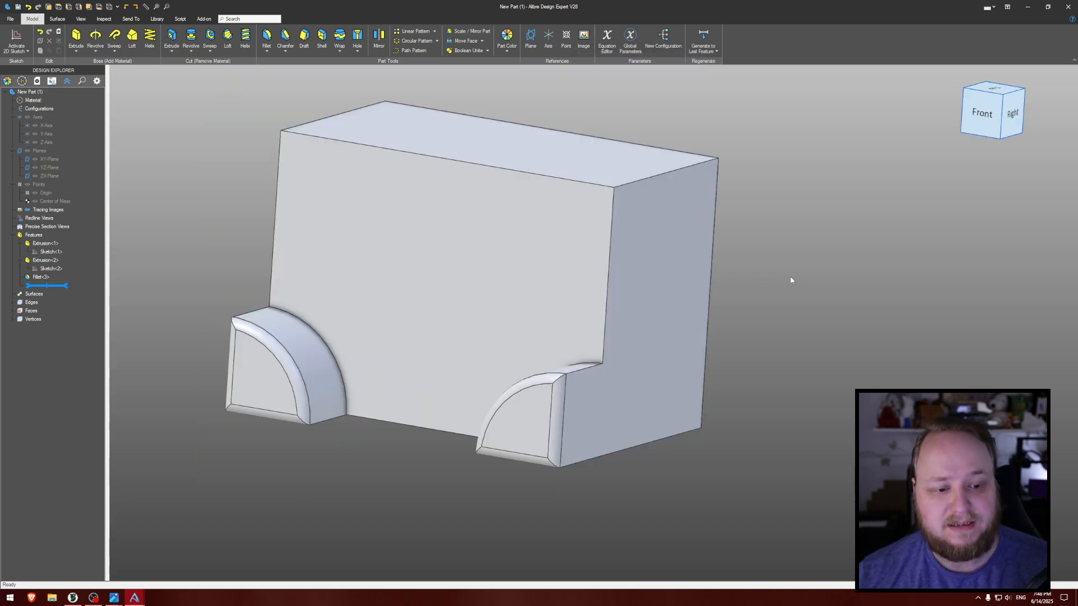
pyautogui.hotkey('ctrl', 'z')
# - Restart the Fillet command and view the block from behind with hidden edges displayed through the shaded faces
pyautogui.moveTo(821, 247); pyautogui.dragTo(723, 251, button='middle')
pyautogui.press('f')
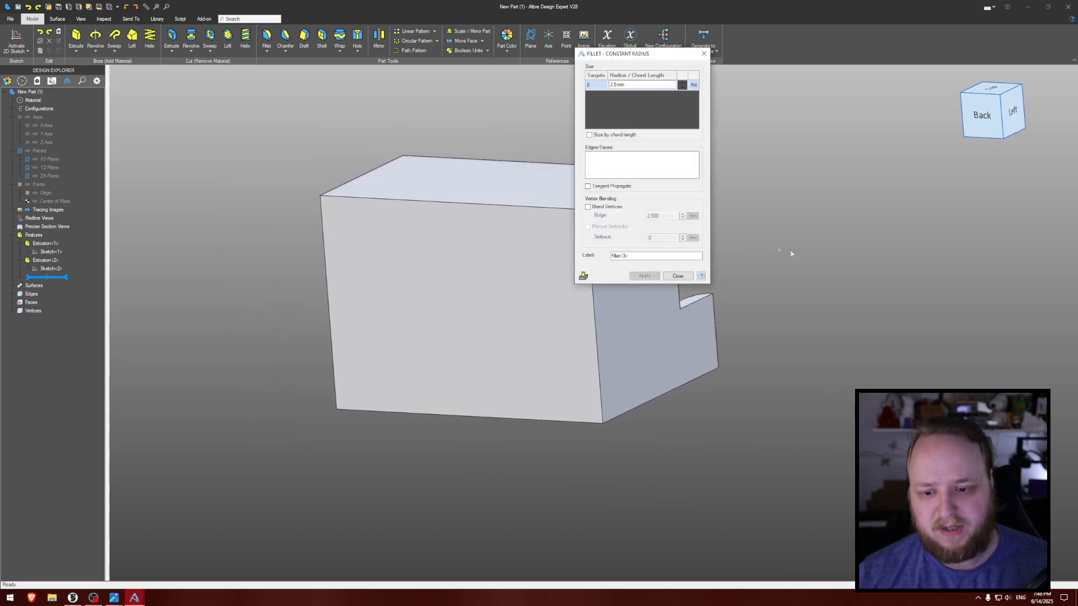
pyautogui.moveTo(799, 266); pyautogui.dragTo(800, 267, button='middle')
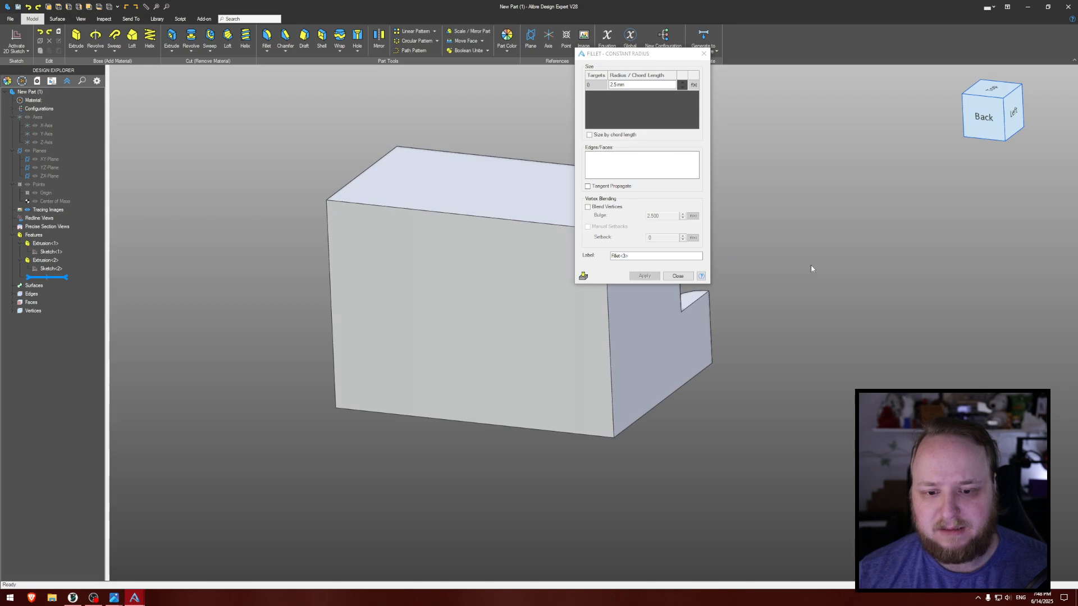
pyautogui.press('h')
pyautogui.moveTo(355, 128); pyautogui.dragTo(220, 144, button='middle')
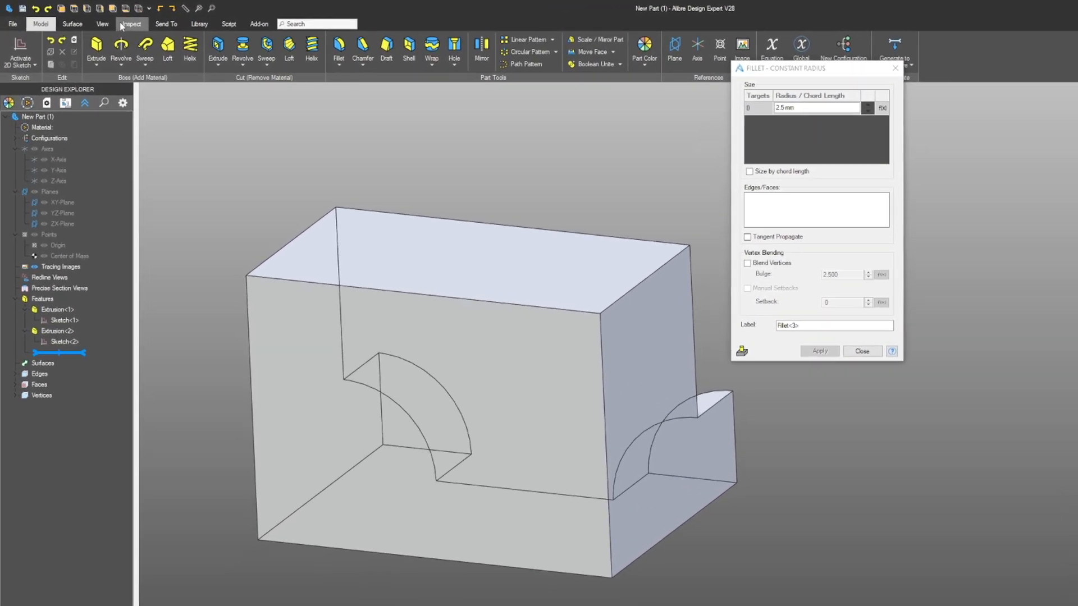
# - Cycle the display style through Wireframe, Illustration, Shaded, and Shaded and Visible Edges, returning to Shaded and All Edges
pyautogui.click(82, 19)
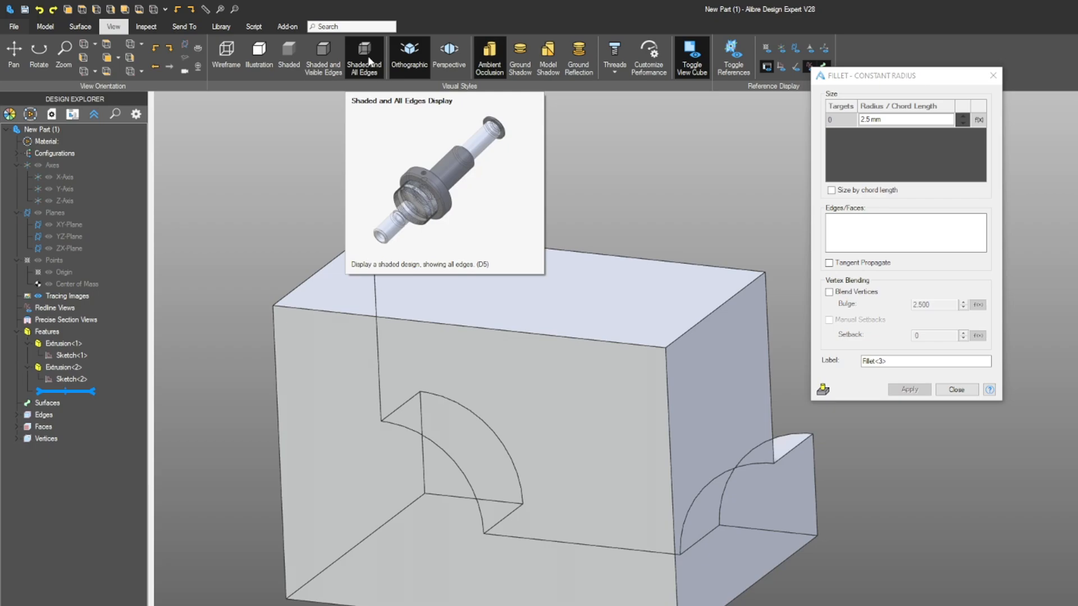
pyautogui.moveTo(523, 130)
pyautogui.mouseDown(button='middle')
pyautogui.moveTo(537, 129)
pyautogui.moveTo(523, 116)
pyautogui.moveTo(526, 131)
pyautogui.mouseUp(button='middle')
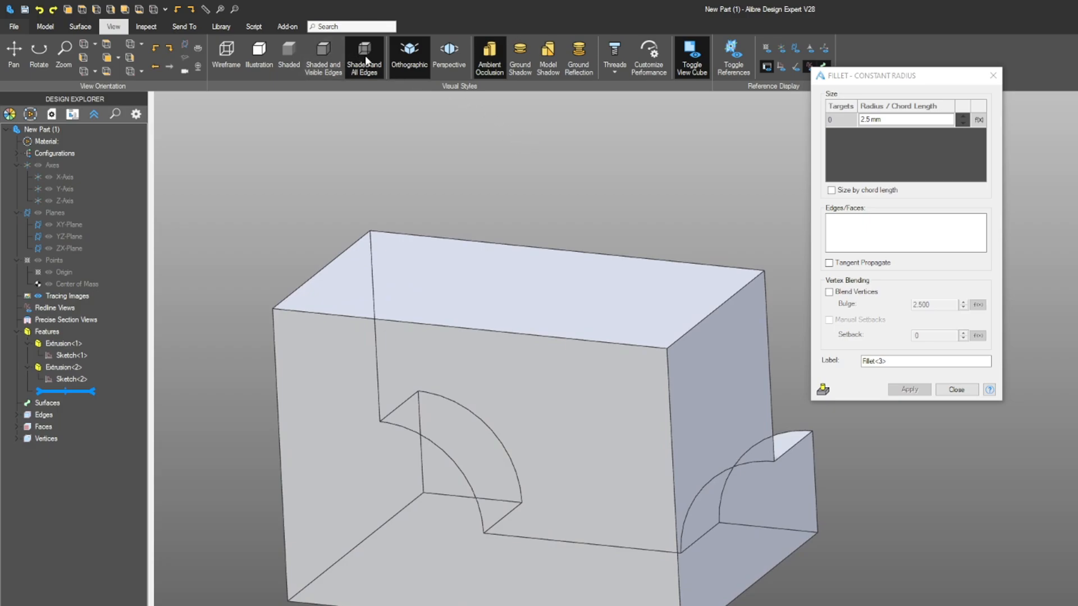
pyautogui.click(225, 52)
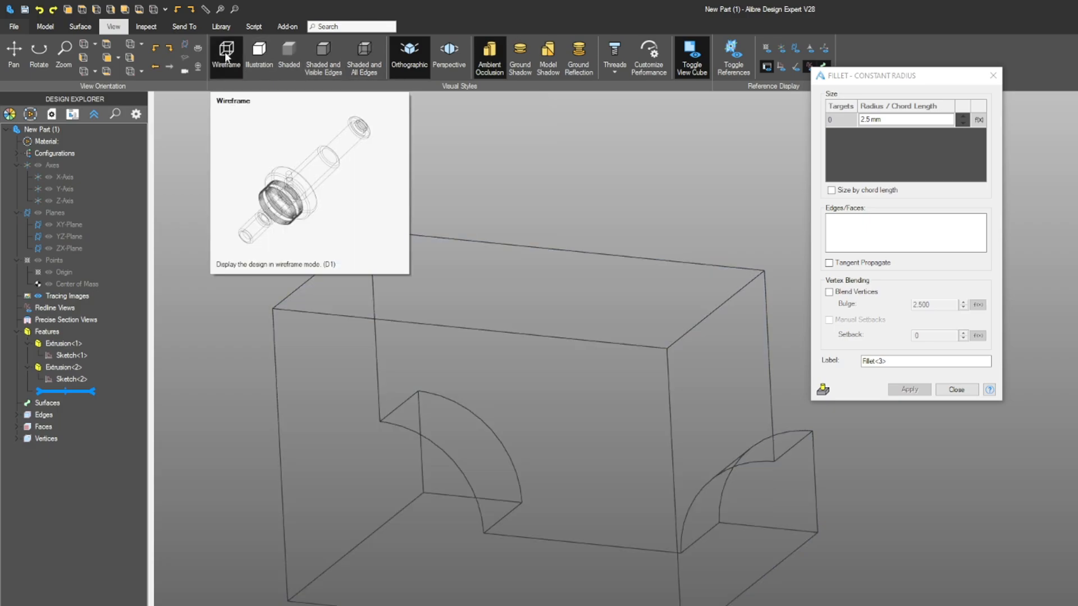
pyautogui.click(259, 52)
pyautogui.click(292, 51)
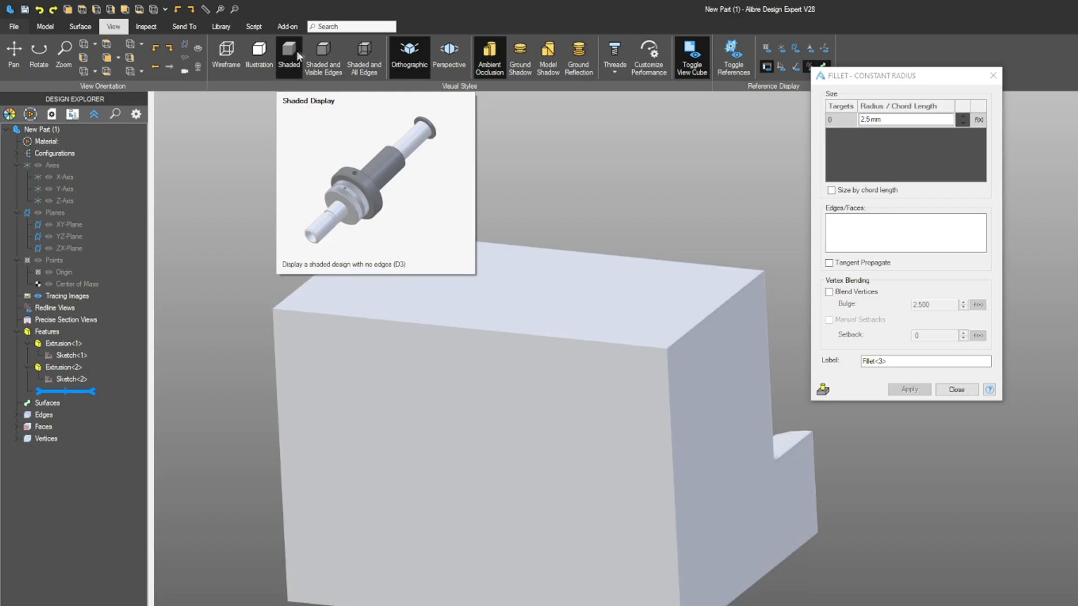
pyautogui.click(324, 51)
pyautogui.click(365, 50)
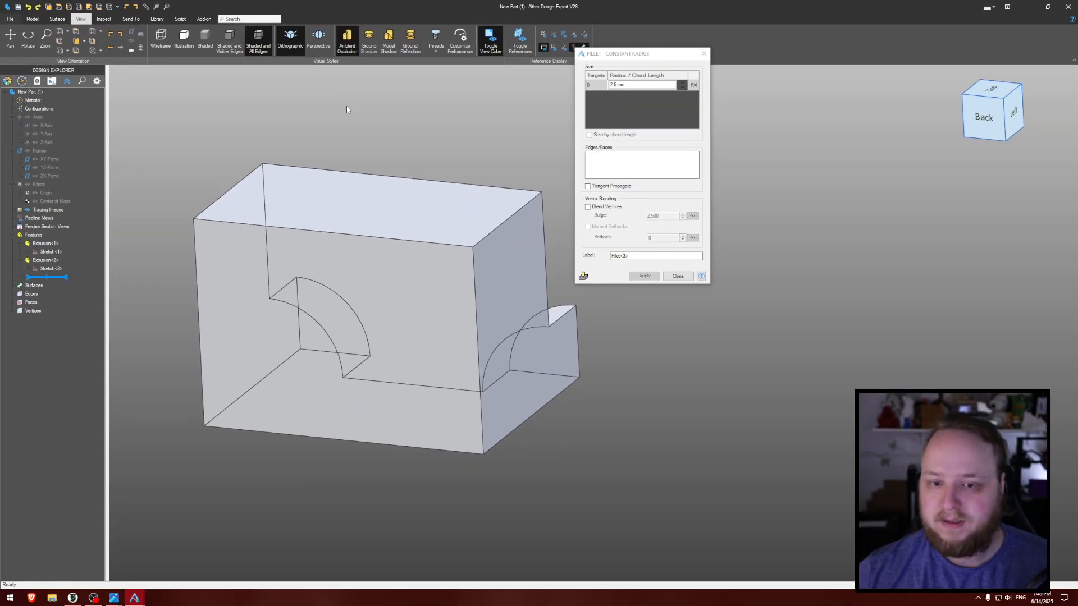
# - Fillet all six front-face edges of the two quarter-round bosses at 2.5 mm, and restore the Shaded and Visible Edges display
pyautogui.moveTo(621, 55); pyautogui.dragTo(656, 82)
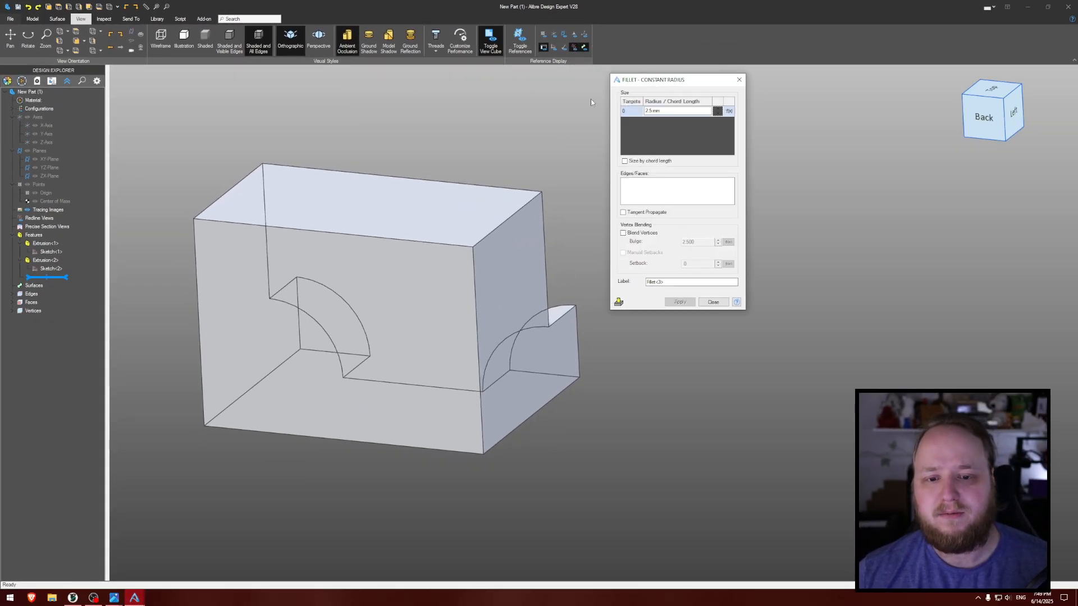
pyautogui.click(299, 303)
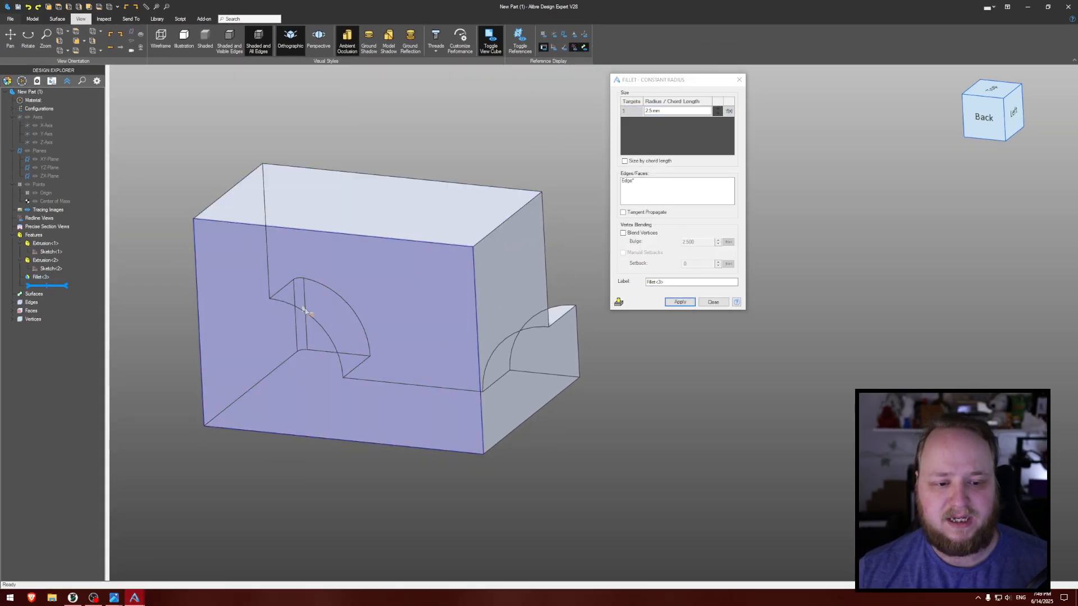
pyautogui.click(345, 353)
pyautogui.click(362, 331)
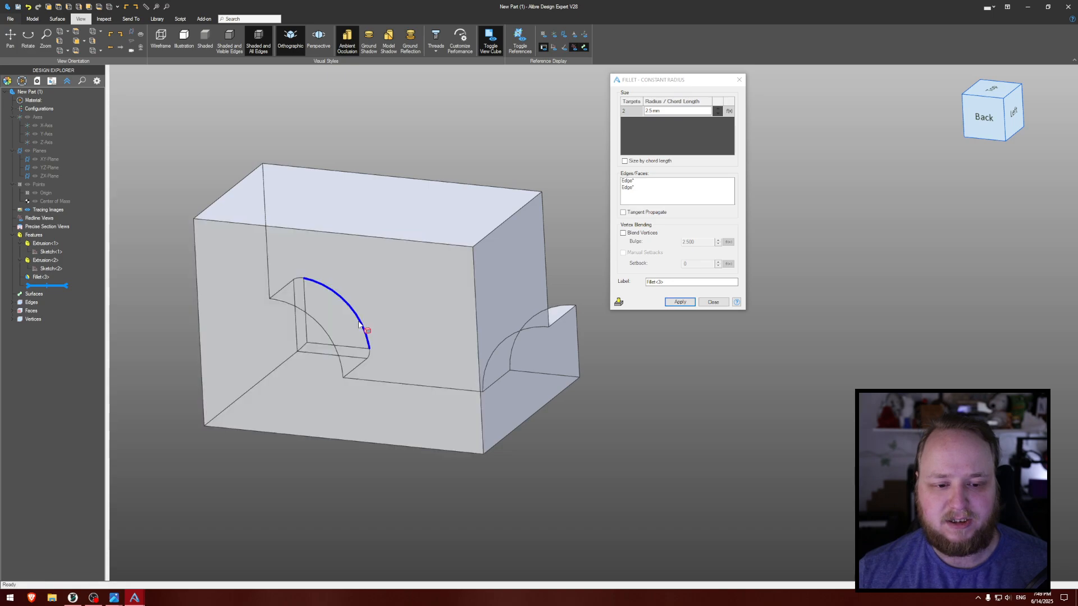
pyautogui.click(514, 335)
pyautogui.click(553, 375)
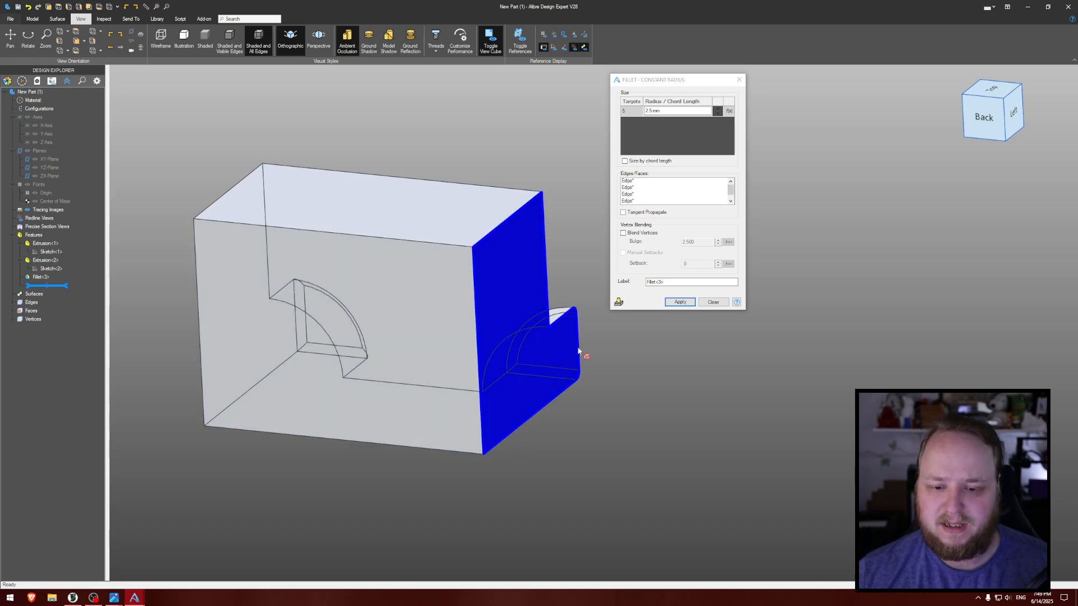
pyautogui.click(576, 348)
pyautogui.moveTo(606, 292); pyautogui.dragTo(544, 294, button='right')
pyautogui.hotkey('ctrl', 'shift', 'v')
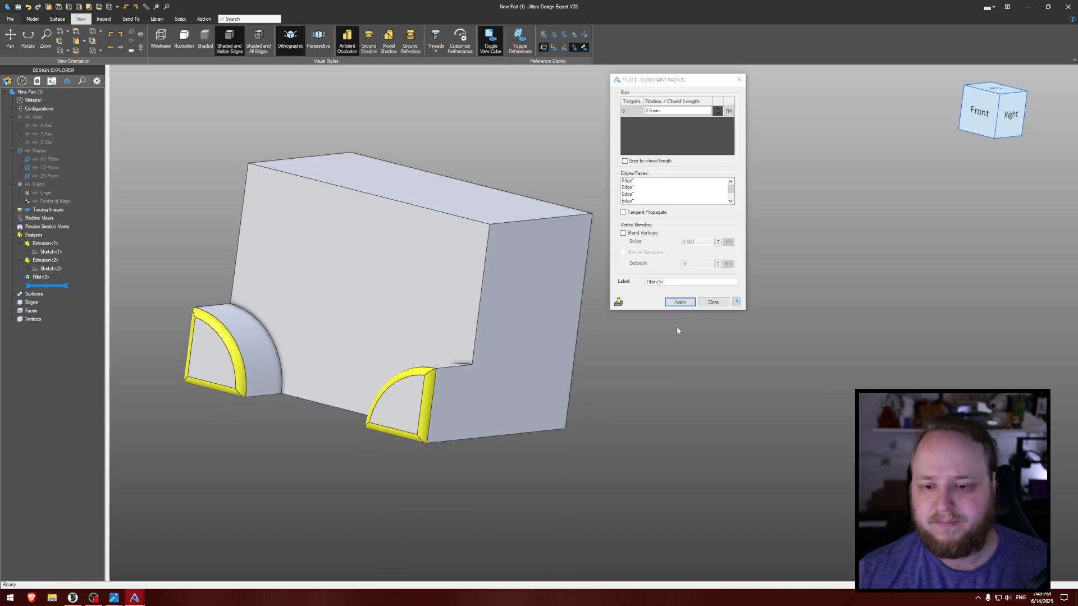
pyautogui.click(680, 302)
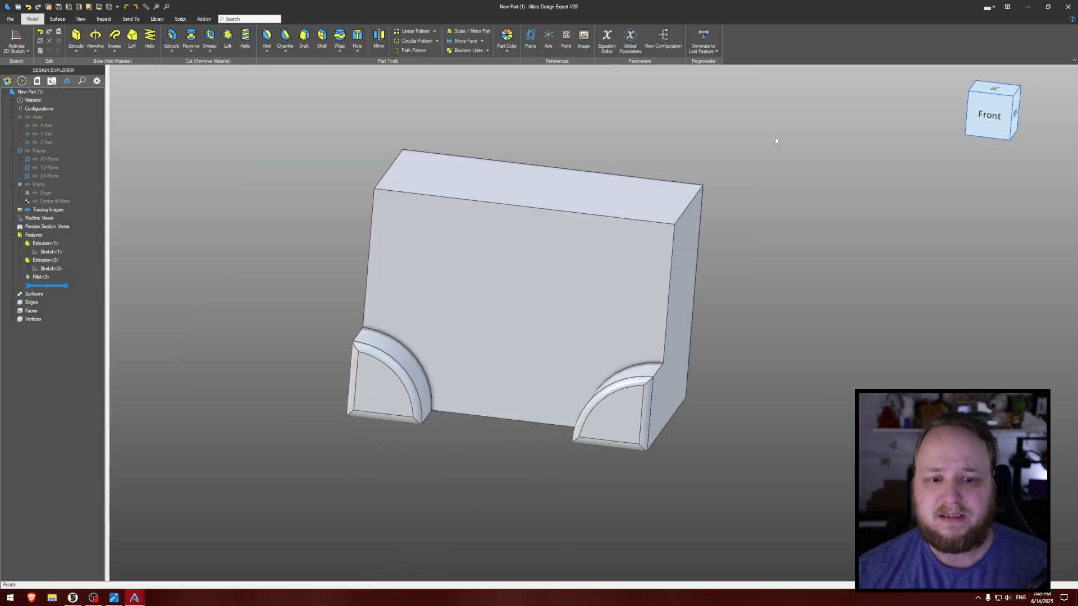
# - Show the part's reference planes, axes and origin
pyautogui.click(81, 19)
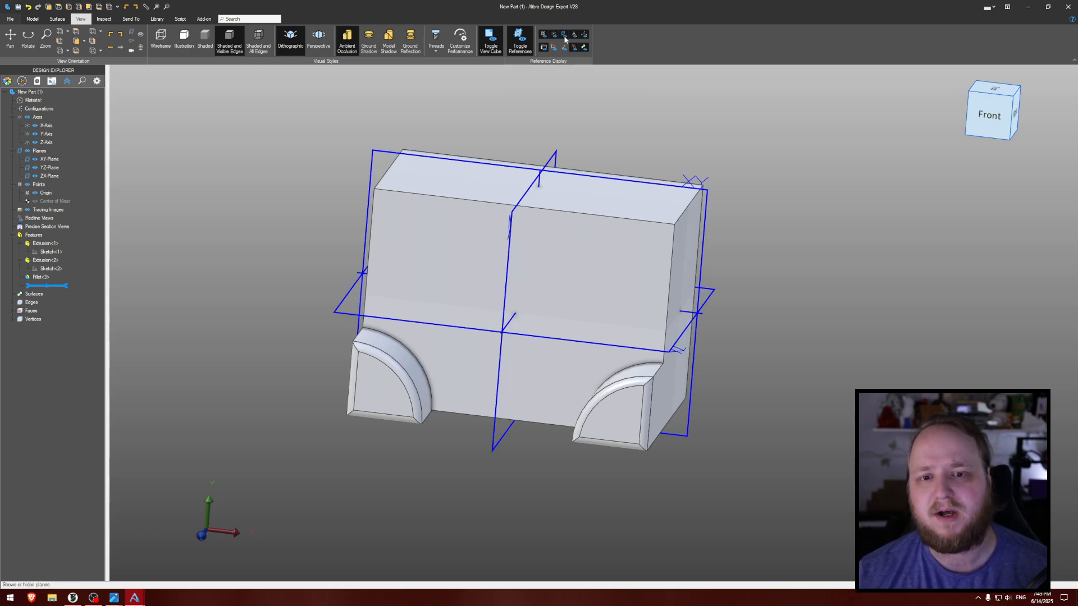
pyautogui.moveTo(551, 130); pyautogui.dragTo(509, 139, button='middle')
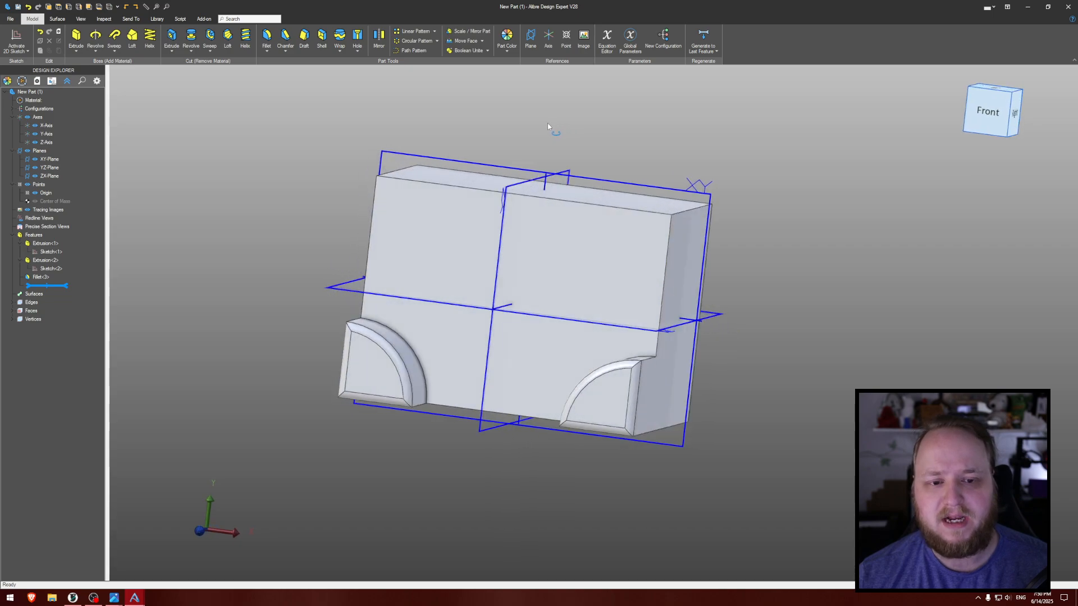
pyautogui.moveTo(271, 128); pyautogui.dragTo(316, 126, button='middle')
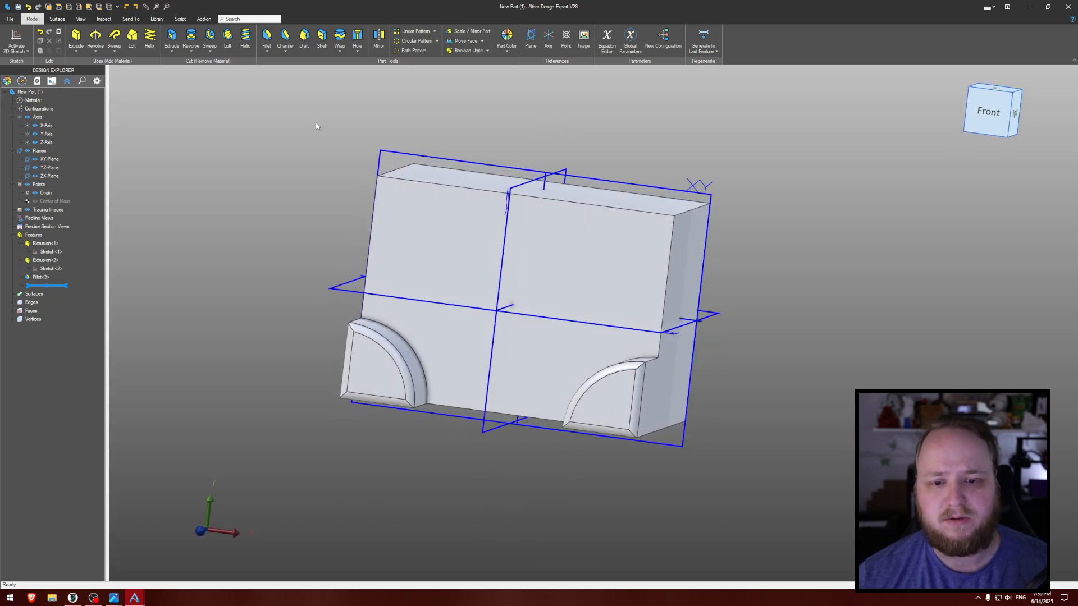
# - Start a 2D sketch on the block's front face, orient the view to Front, and hide the reference geometry
pyautogui.click(9, 40)
pyautogui.click(531, 299)
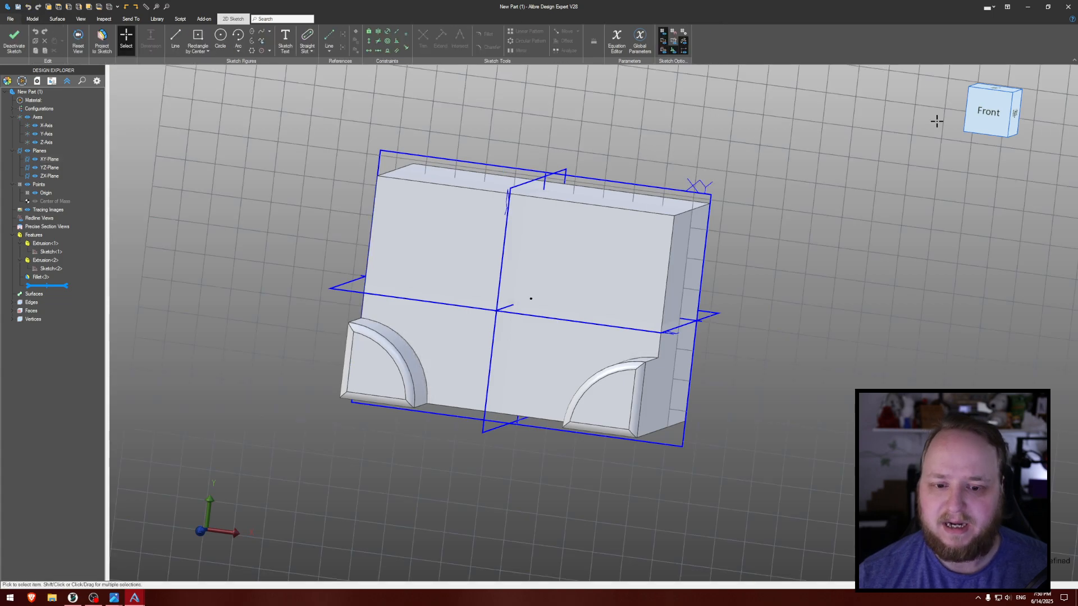
pyautogui.click(988, 110)
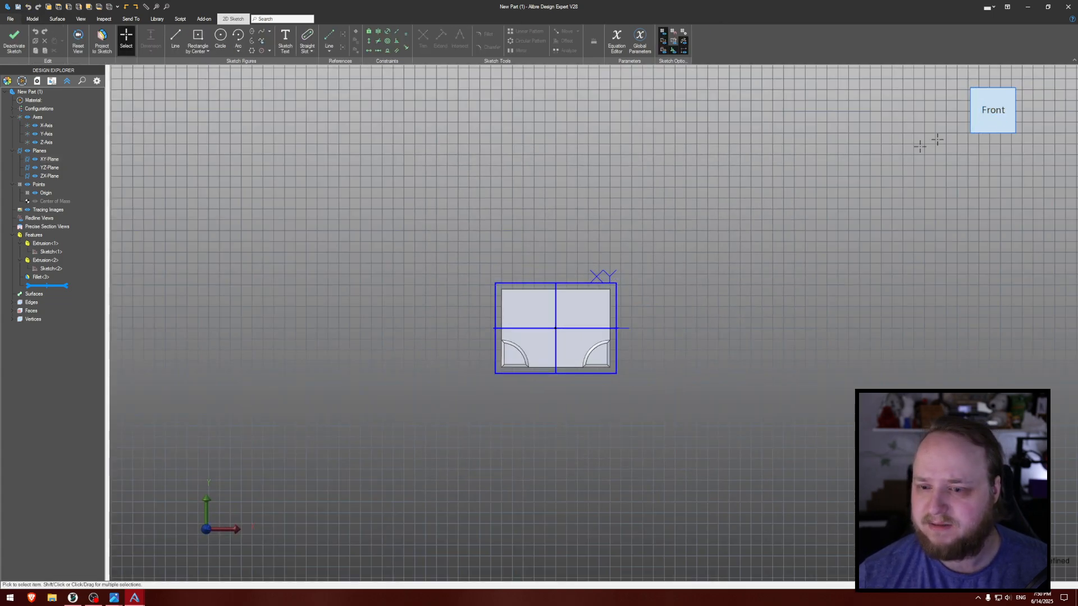
pyautogui.scroll(4, 666, 259)
pyautogui.moveTo(642, 318)
pyautogui.mouseDown(button='middle')
pyautogui.moveTo(856, 145)
pyautogui.moveTo(864, 161)
pyautogui.moveTo(738, 224)
pyautogui.moveTo(714, 221)
pyautogui.mouseUp(button='middle')
pyautogui.press('Home')
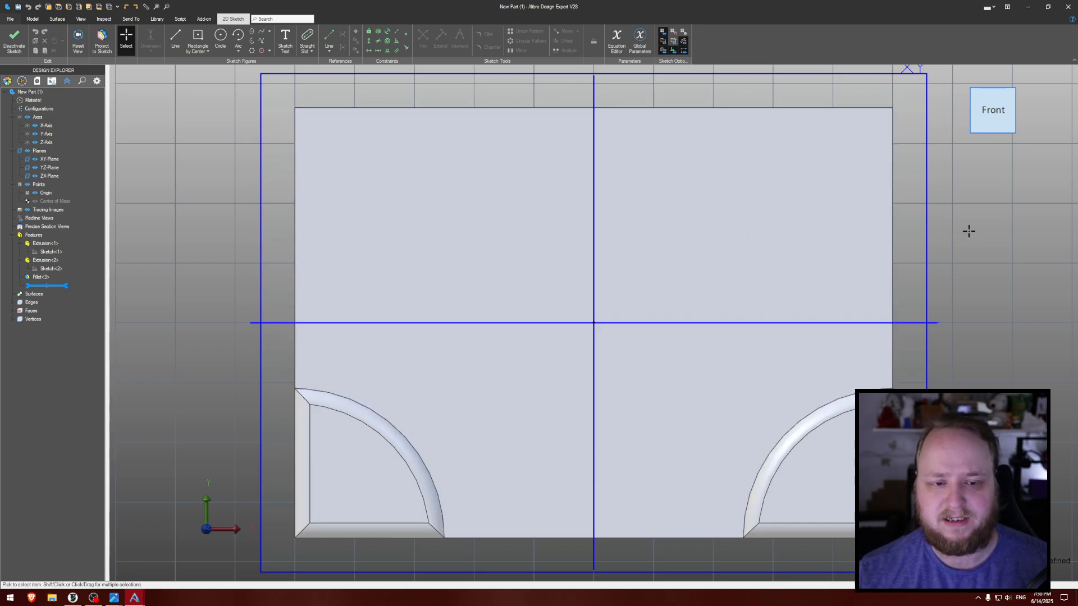
pyautogui.hotkey('ctrl', 'shift', 'r')
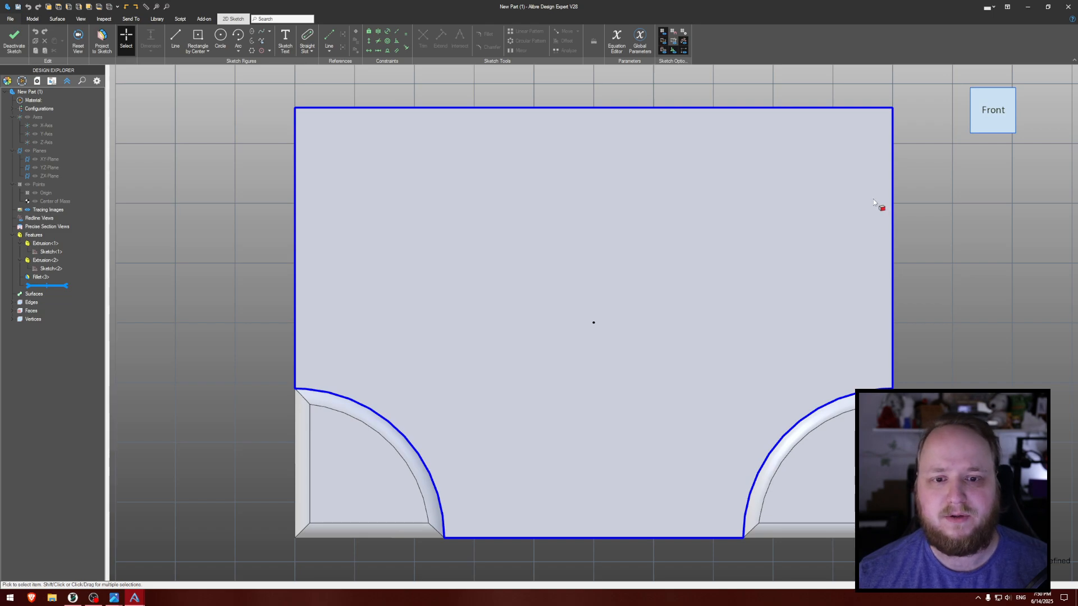
# - Draw a 42 mm diameter circle centered on the sketch origin, and undo it
pyautogui.moveTo(1008, 219); pyautogui.dragTo(958, 217, button='middle')
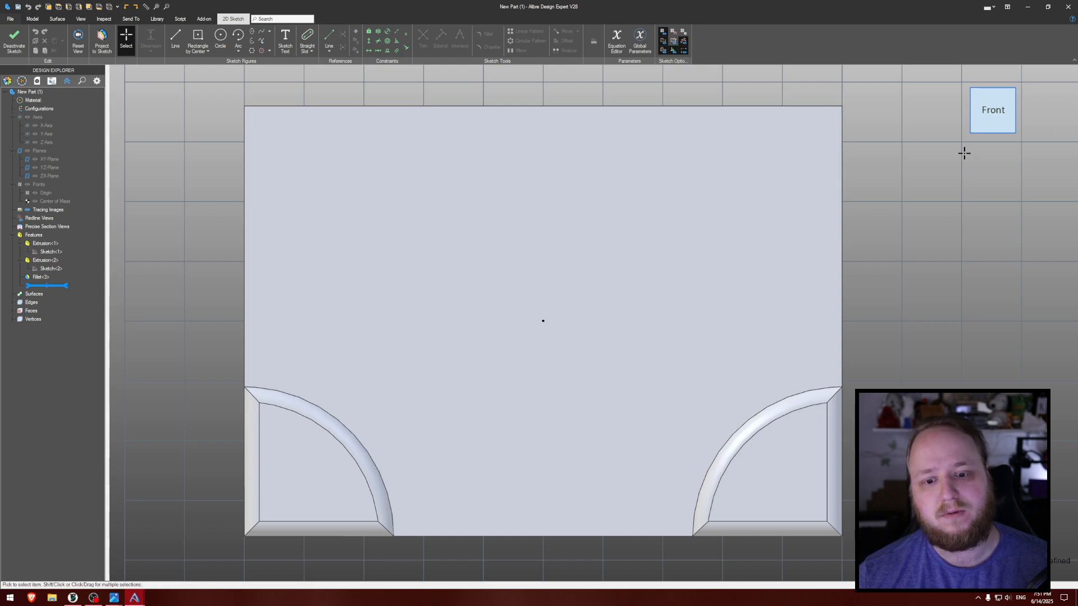
pyautogui.click(220, 39)
pyautogui.click(543, 321)
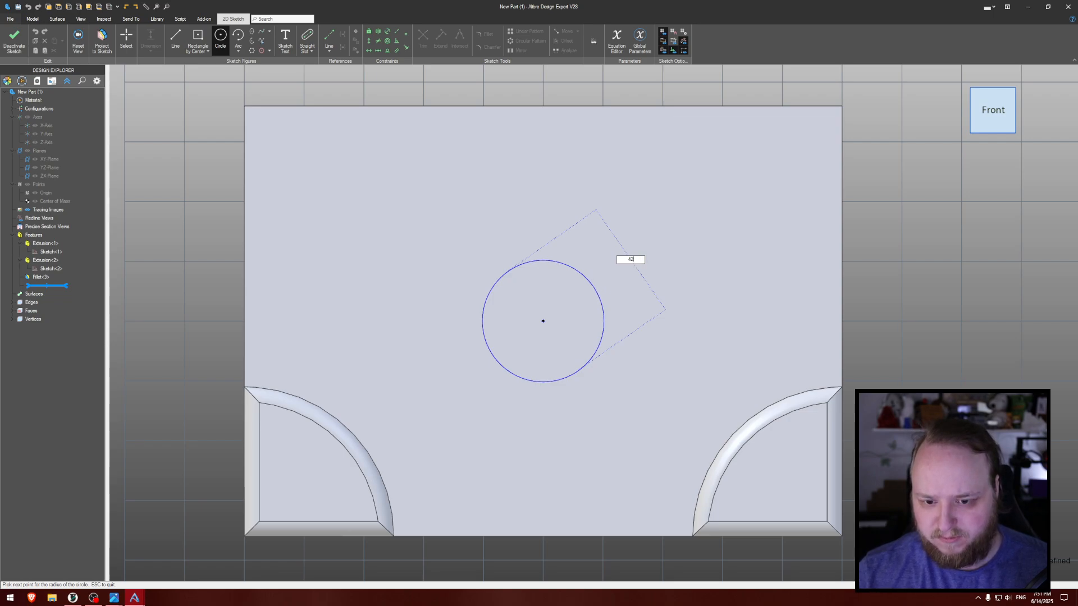
pyautogui.write('42')
pyautogui.press('Return')
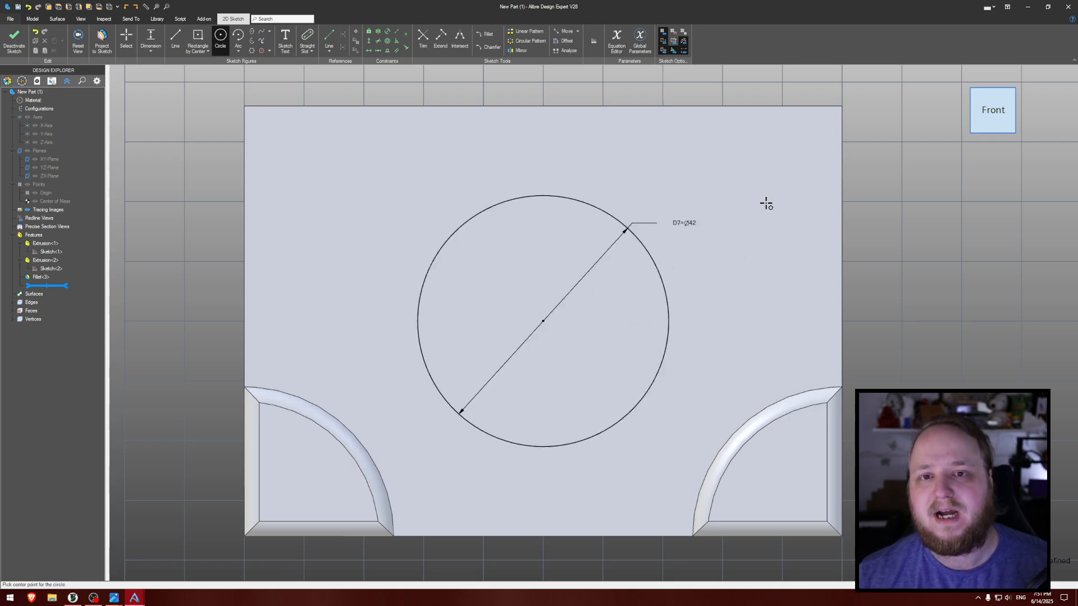
pyautogui.hotkey('ctrl', 'z')
# - Draw a circle centered slightly above and right of the origin, and dimension its diameter as 42 mm
pyautogui.click(567, 261)
pyautogui.click(643, 241)
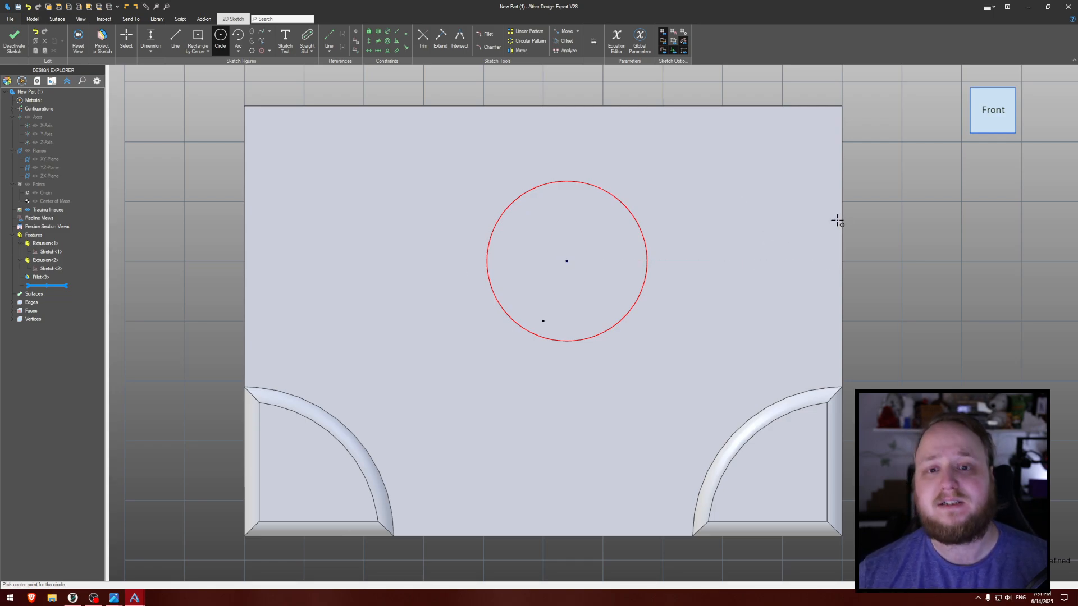
pyautogui.press('d')
pyautogui.click(642, 226)
pyautogui.click(733, 204)
pyautogui.write('42')
pyautogui.press('Return')
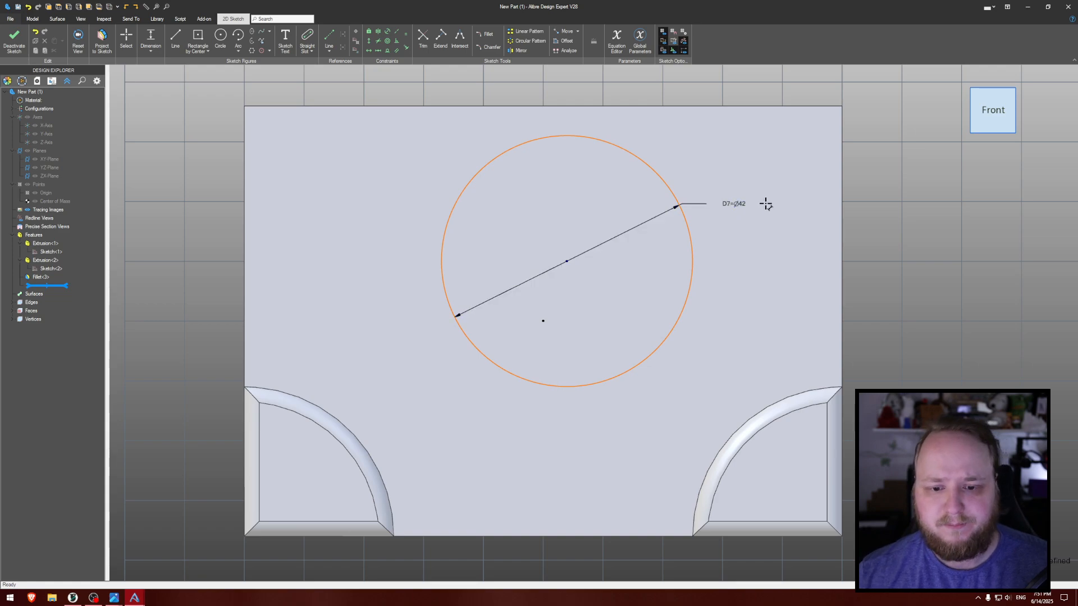
# - Apply a coincident constraint between the 42 mm circle's center and the sketch origin
pyautogui.press('c')
pyautogui.click(567, 261)
pyautogui.click(543, 321)
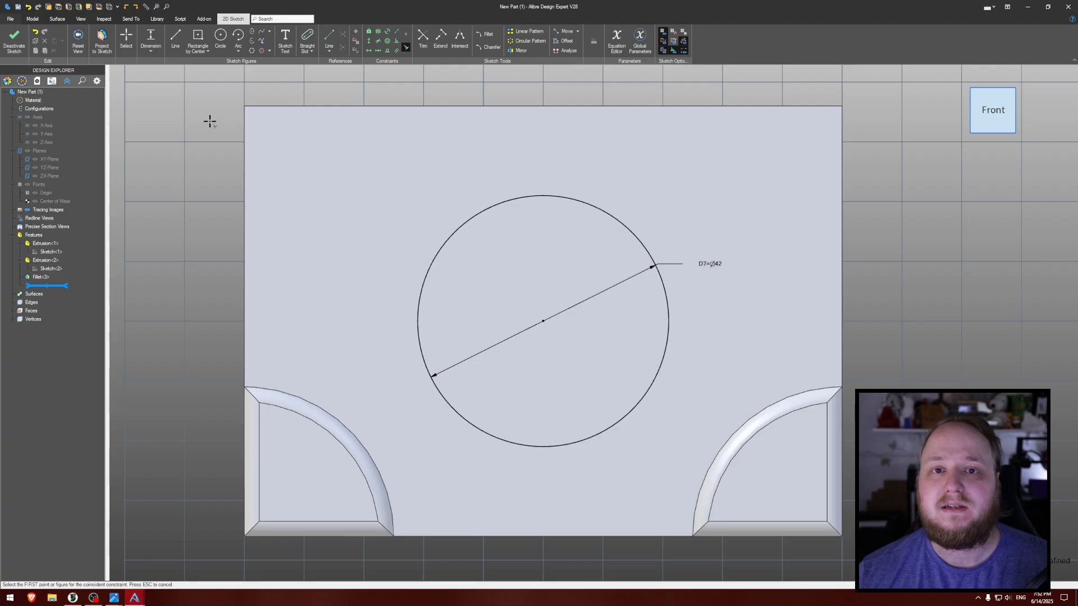
# - Finish the sketch and cut-extrude the 42 mm circle with the Mid Plane type and a depth of 30 mm
pyautogui.click(14, 40)
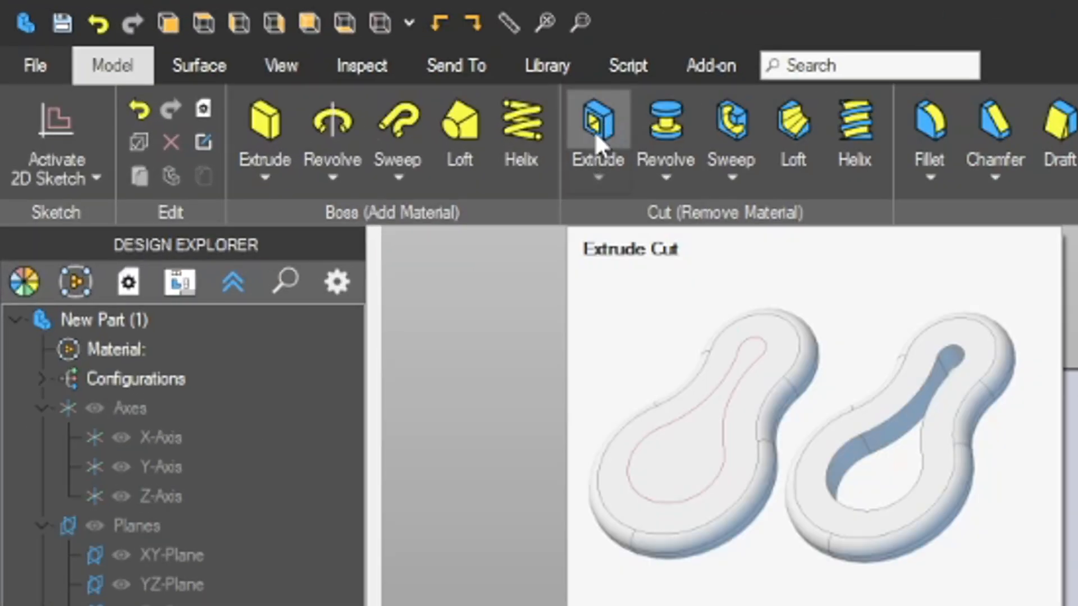
pyautogui.click(595, 130)
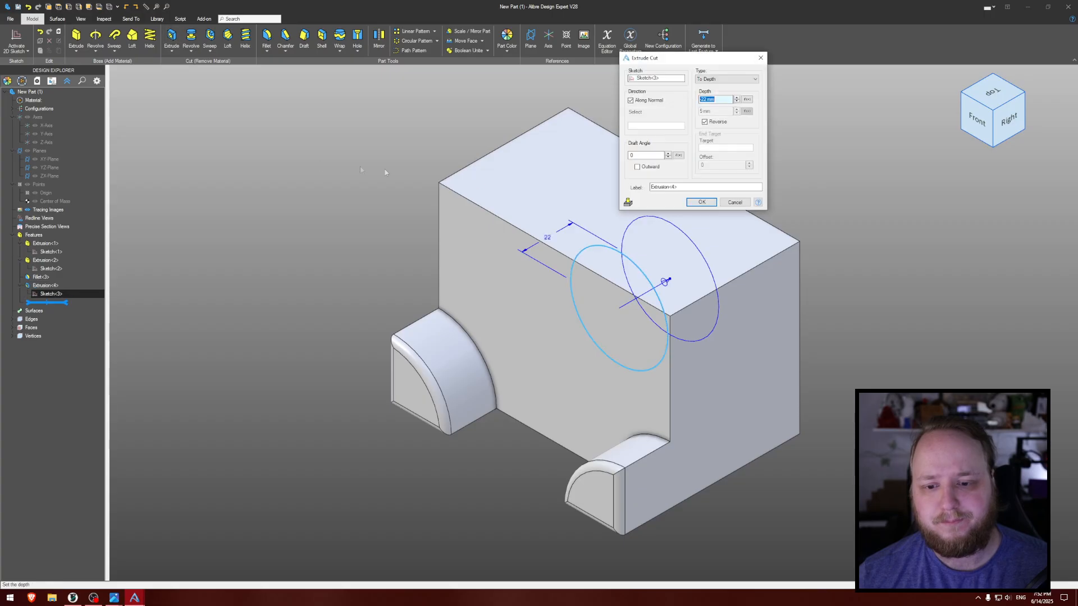
pyautogui.click(729, 79)
pyautogui.click(724, 101)
pyautogui.moveTo(884, 182); pyautogui.dragTo(705, 178, button='middle')
pyautogui.moveTo(720, 100); pyautogui.dragTo(700, 99)
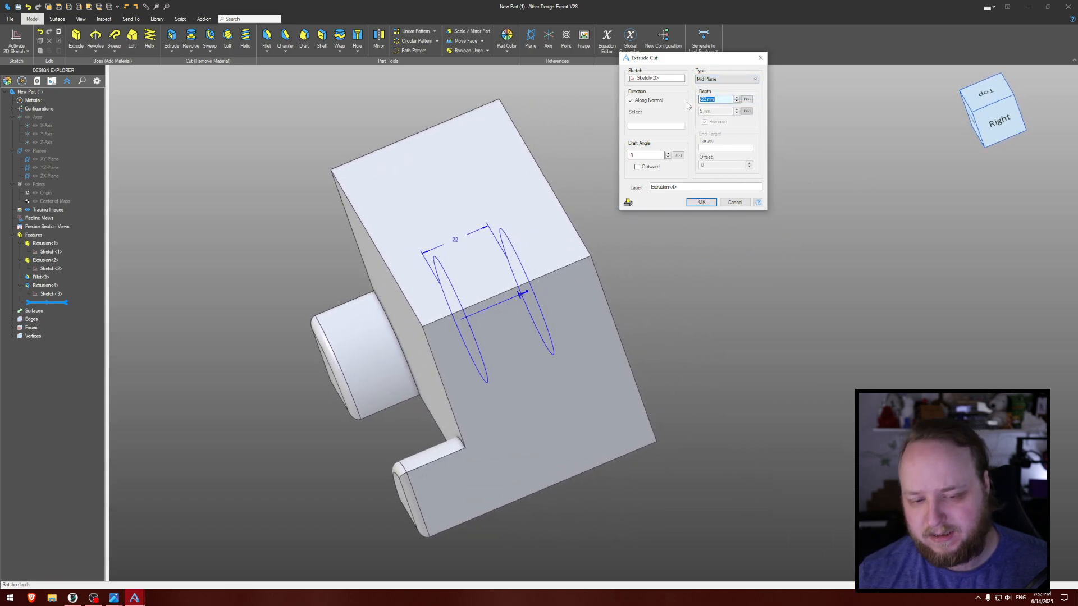
pyautogui.write('30')
pyautogui.press('Return')
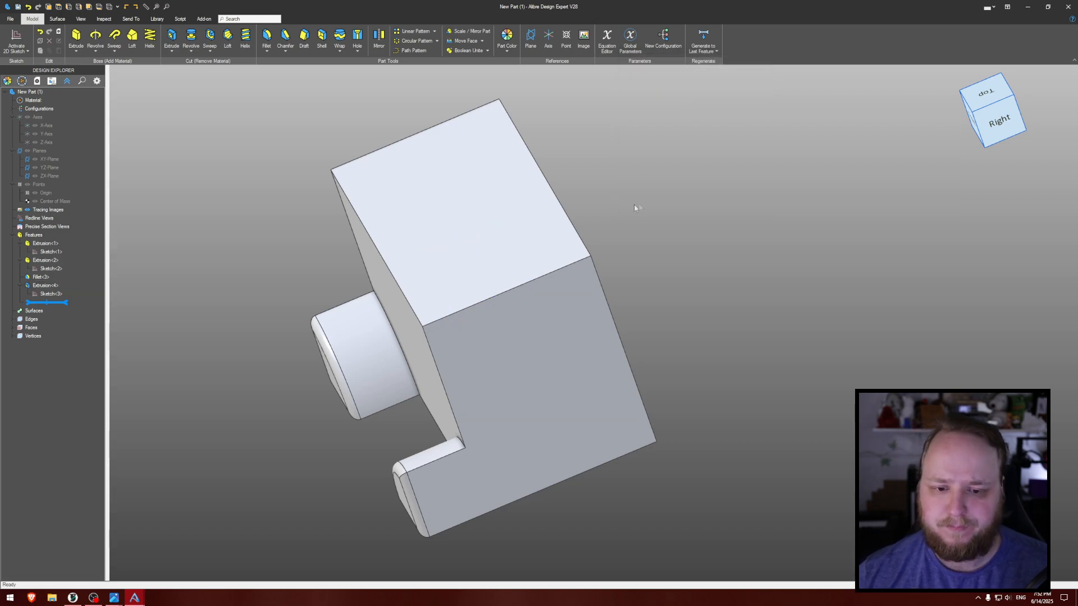
pyautogui.moveTo(634, 208); pyautogui.dragTo(667, 229, button='middle')
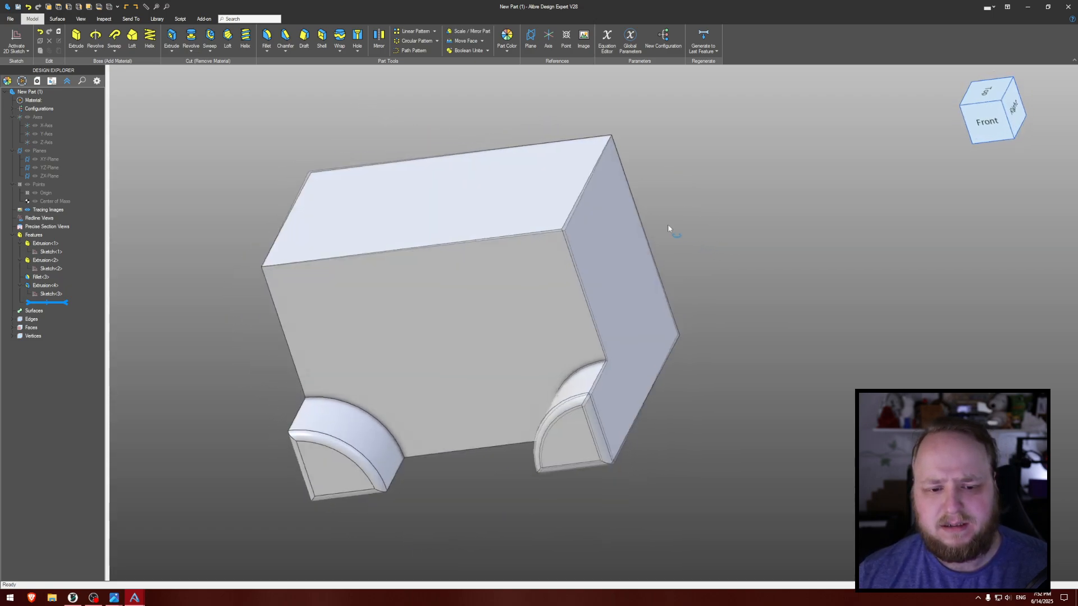
# - Show the reference geometry and activate the XY section view to inspect the circular cut inside the block
pyautogui.click(103, 21)
pyautogui.moveTo(308, 142); pyautogui.dragTo(481, 96, button='middle')
pyautogui.hotkey('ctrl', 'shift', 'r')
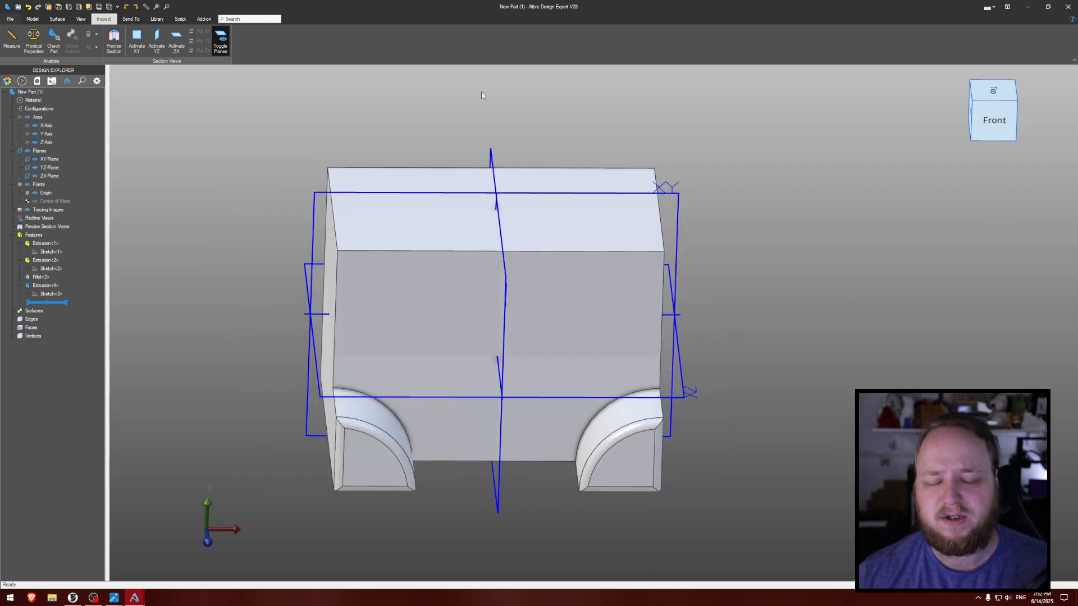
pyautogui.click(81, 19)
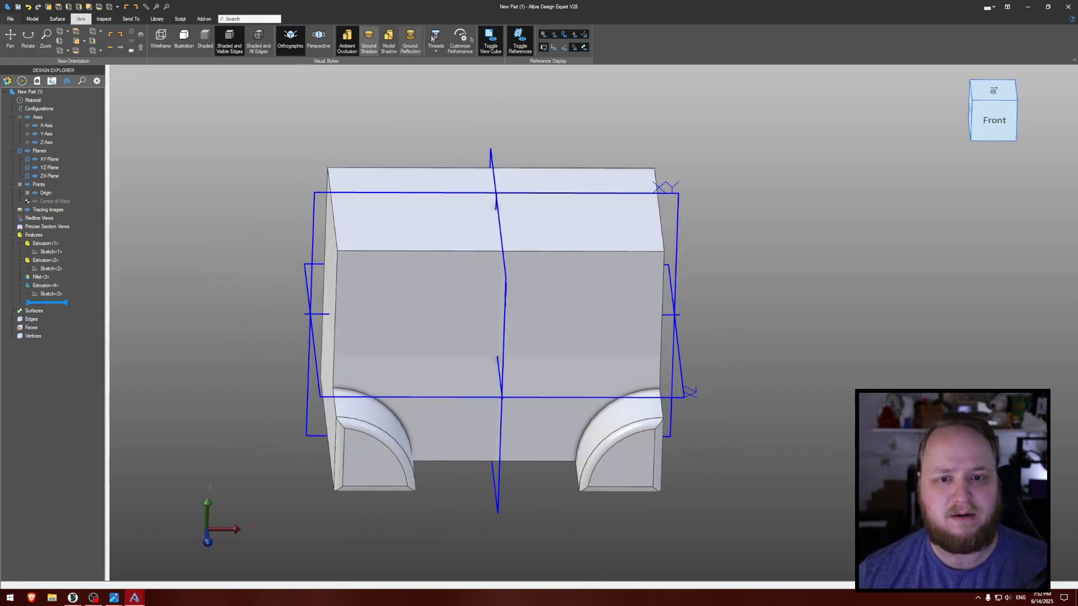
pyautogui.click(103, 19)
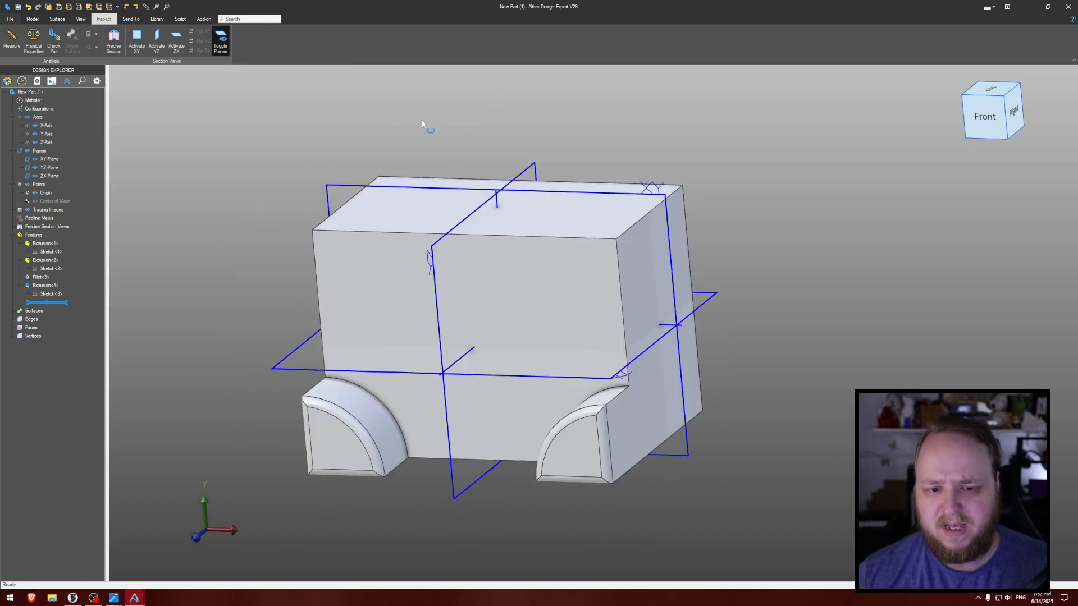
pyautogui.moveTo(425, 121); pyautogui.dragTo(463, 163, button='middle')
pyautogui.moveTo(340, 165)
pyautogui.mouseDown(button='middle')
pyautogui.moveTo(355, 167)
pyautogui.moveTo(339, 170)
pyautogui.mouseUp(button='middle')
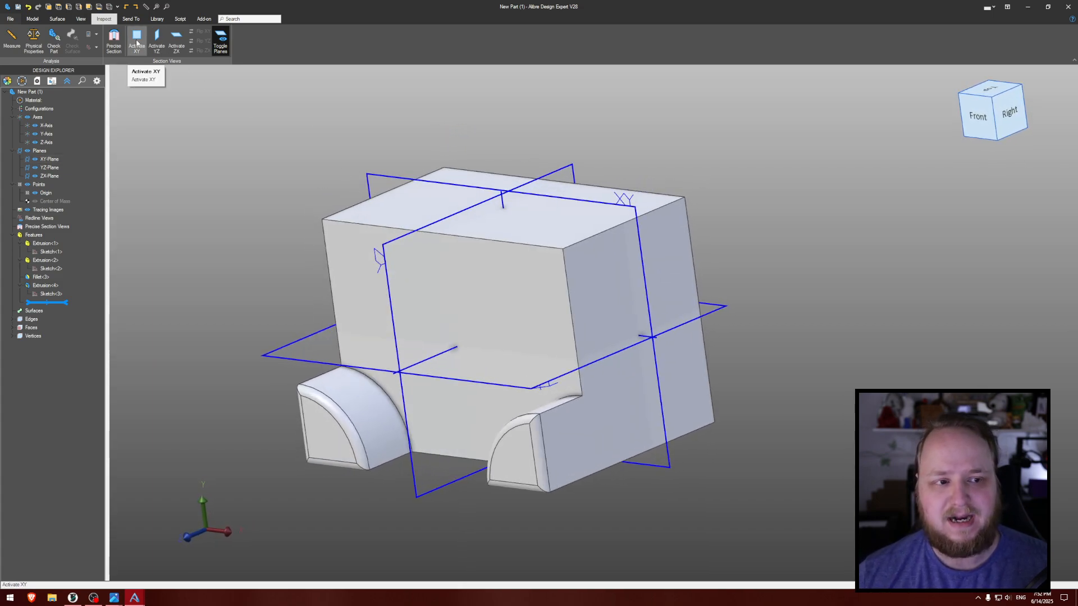
pyautogui.click(137, 40)
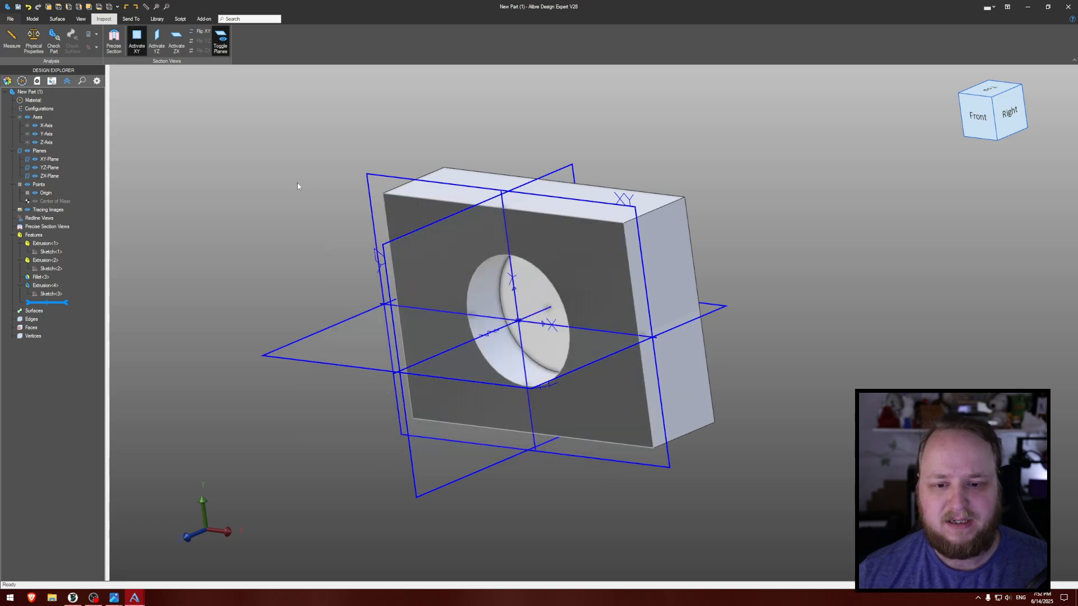
pyautogui.moveTo(297, 187); pyautogui.dragTo(329, 186, button='middle')
pyautogui.scroll(3, 315, 254)
pyautogui.moveTo(315, 254); pyautogui.dragTo(231, 258, button='middle')
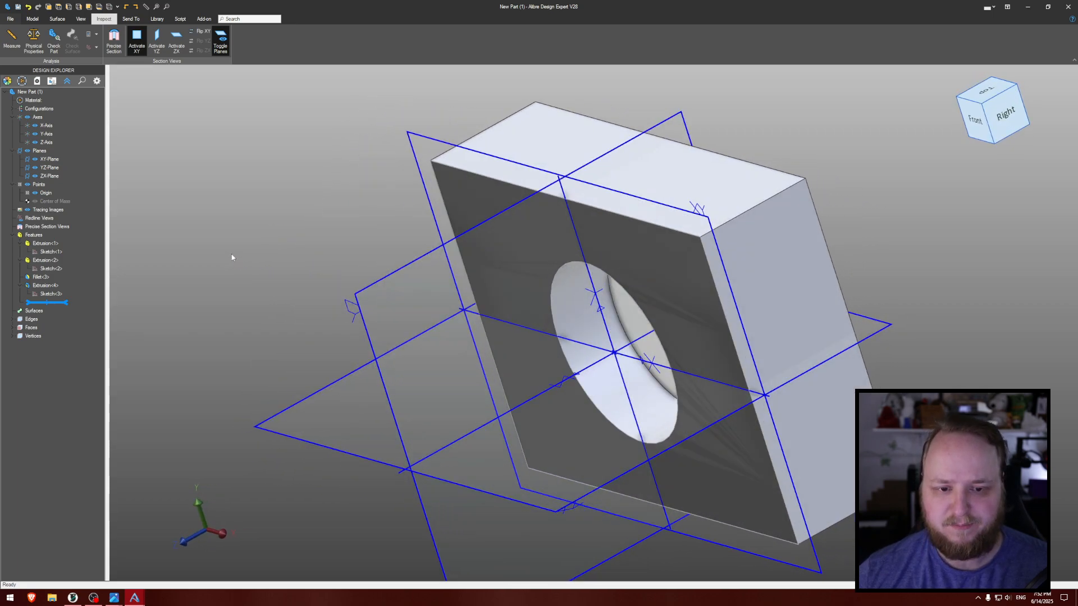
pyautogui.scroll(-5, 232, 257)
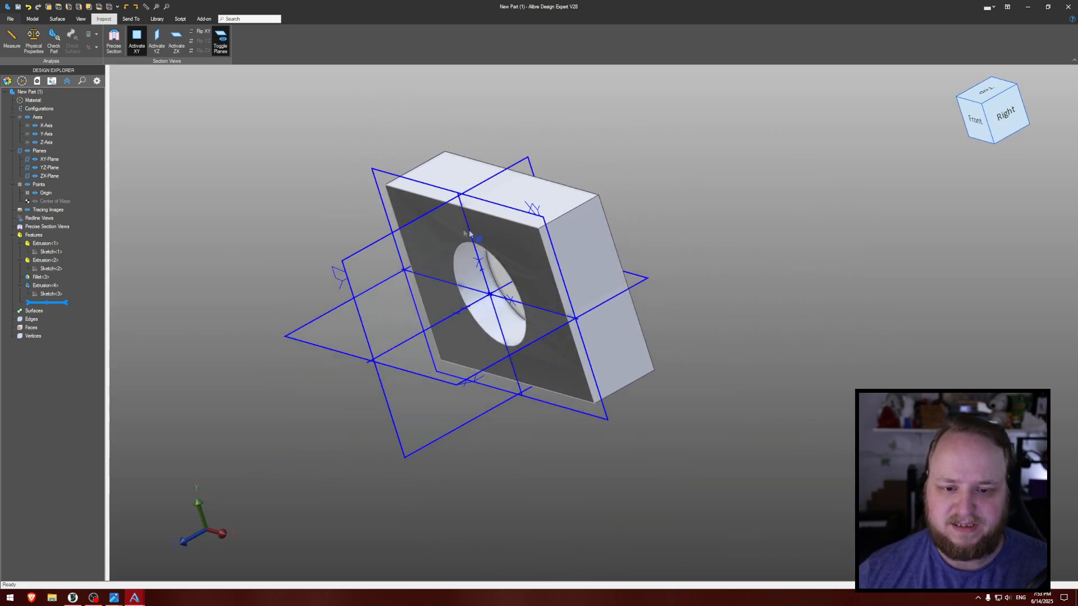
# - Move the XY section plane forward past the block's front face, and turn off the XY section view
pyautogui.moveTo(385, 197); pyautogui.dragTo(191, 321)
pyautogui.moveTo(249, 279); pyautogui.dragTo(270, 267, button='middle')
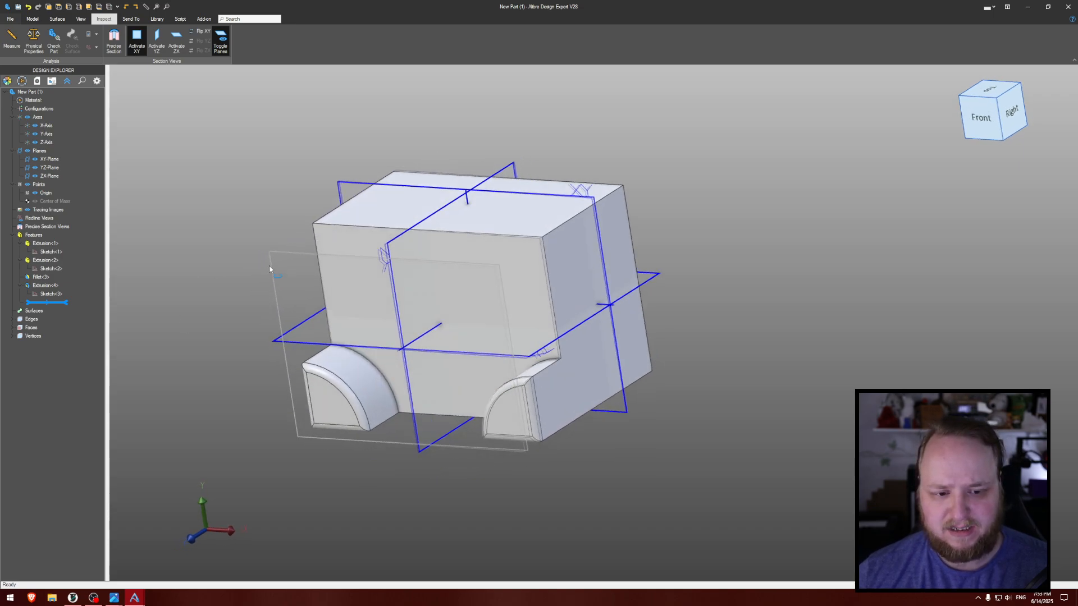
pyautogui.moveTo(281, 274)
pyautogui.mouseDown()
pyautogui.moveTo(412, 202)
pyautogui.moveTo(297, 272)
pyautogui.mouseUp()
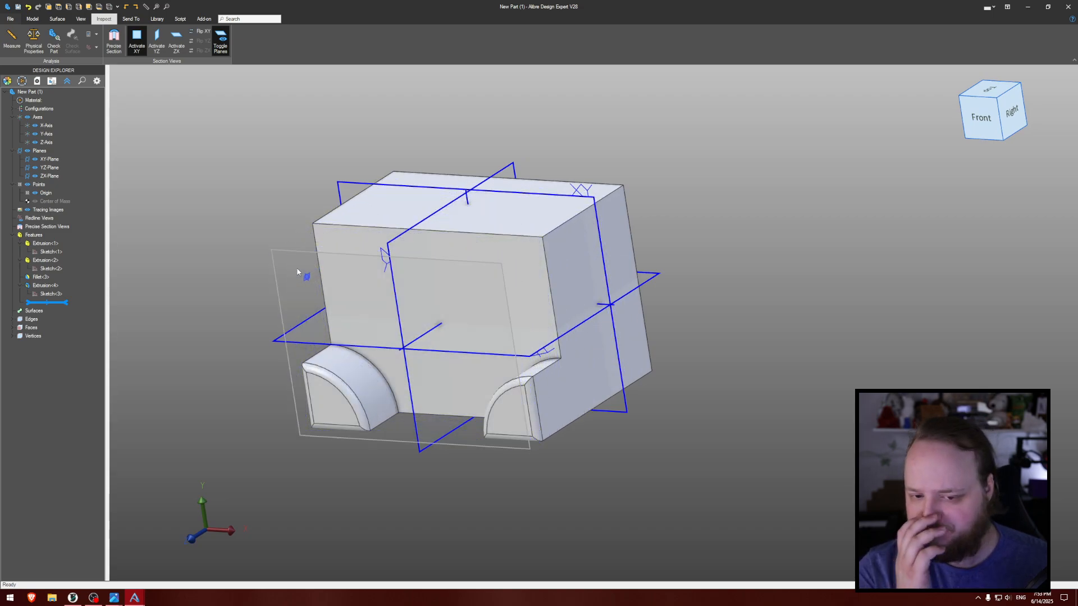
pyautogui.click(139, 45)
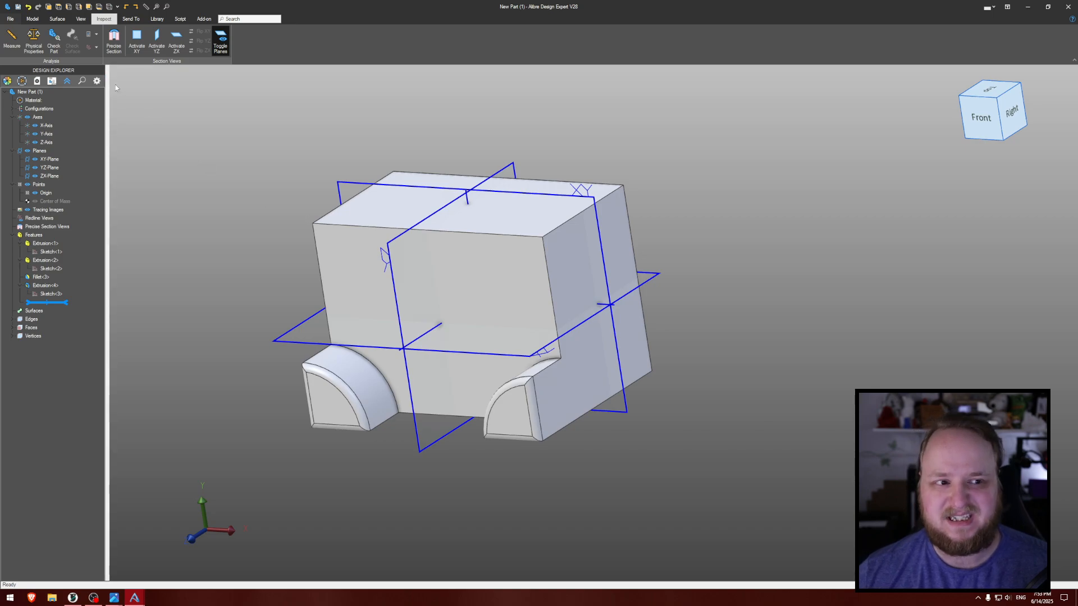
# - Create a precise section view of the block on the XY-Plane with an offset of 2.25 mm, leaving Reverse off
pyautogui.click(114, 40)
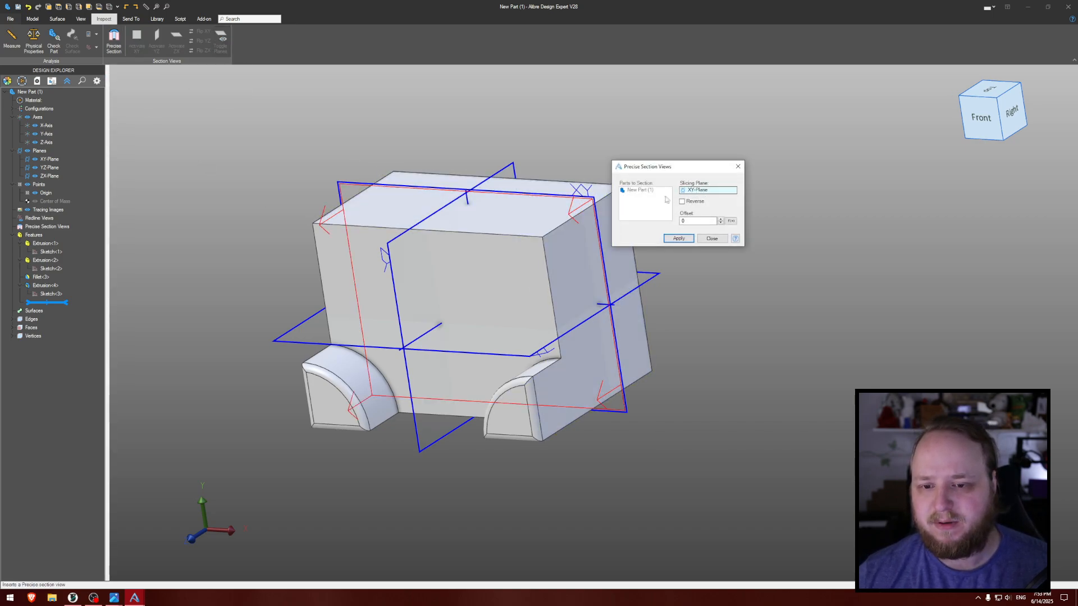
pyautogui.doubleClick(694, 221)
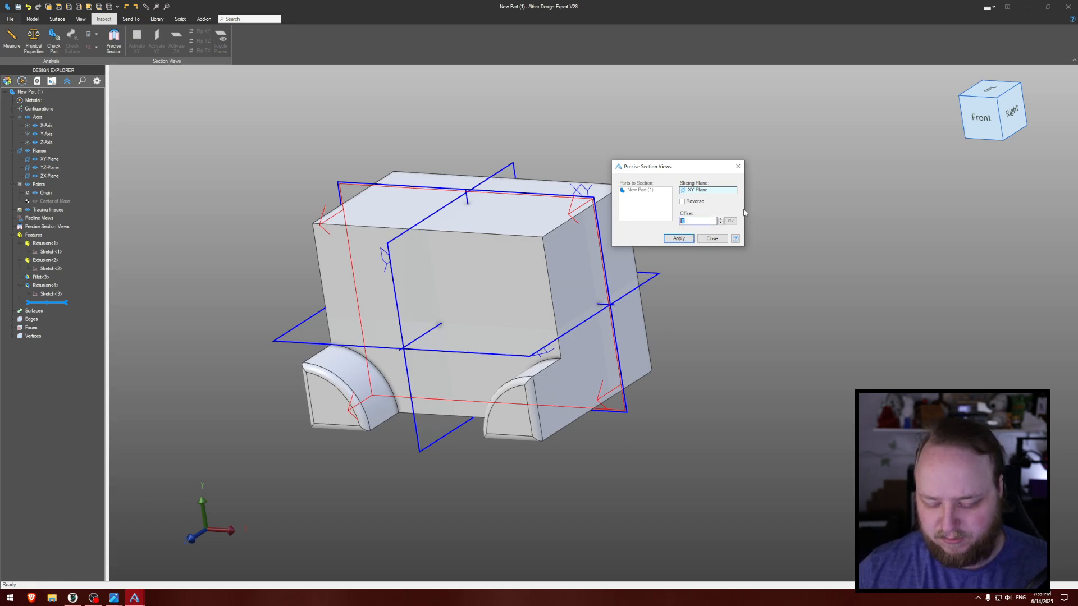
pyautogui.press('Return')
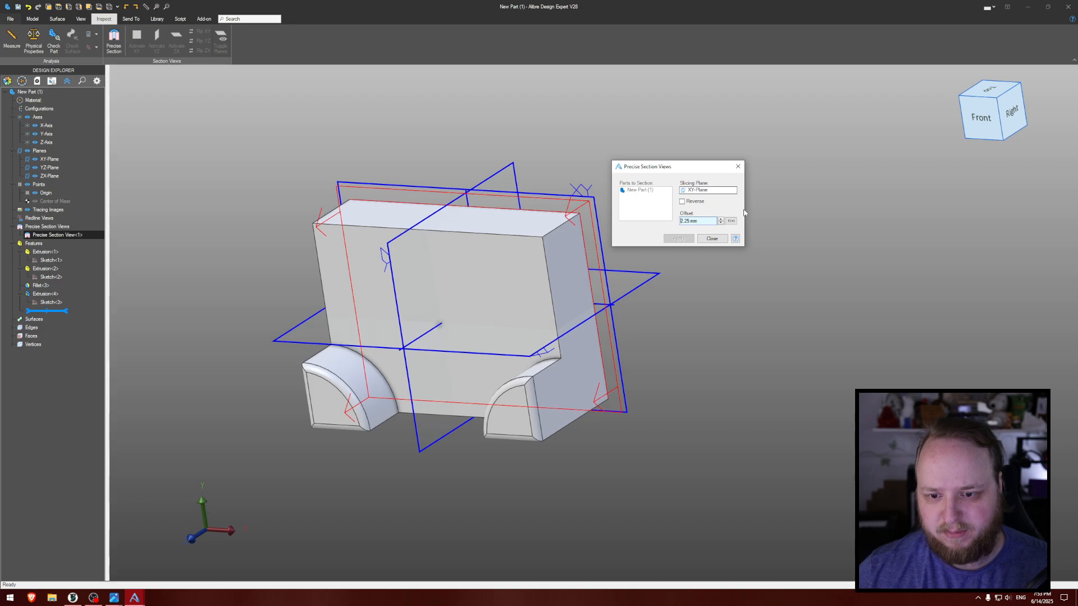
pyautogui.moveTo(722, 247); pyautogui.dragTo(682, 262, button='middle')
pyautogui.scroll(2, 681, 261)
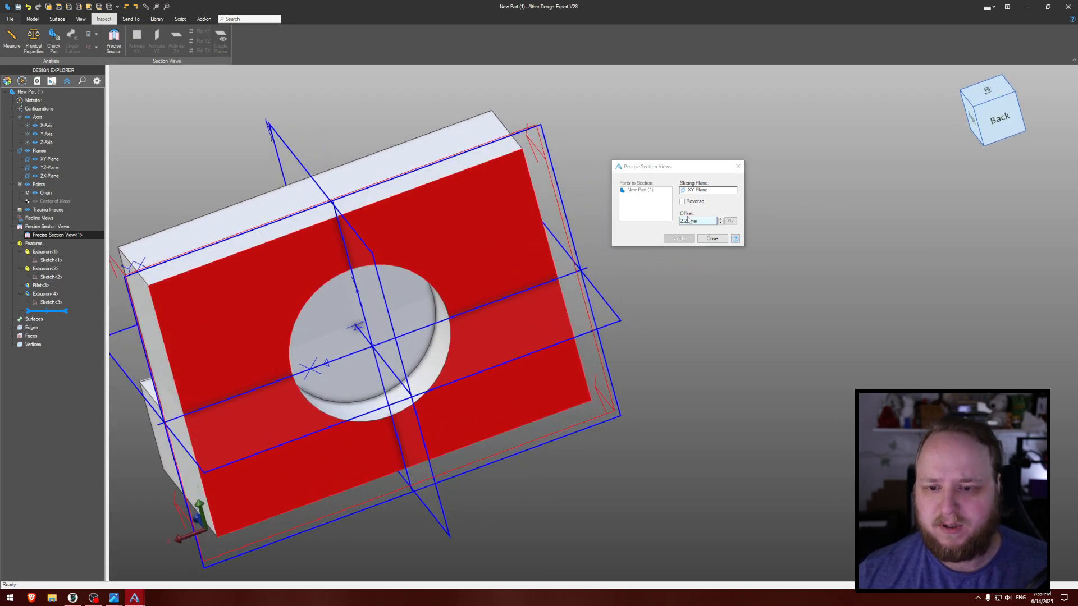
pyautogui.click(682, 201)
pyautogui.click(682, 201)
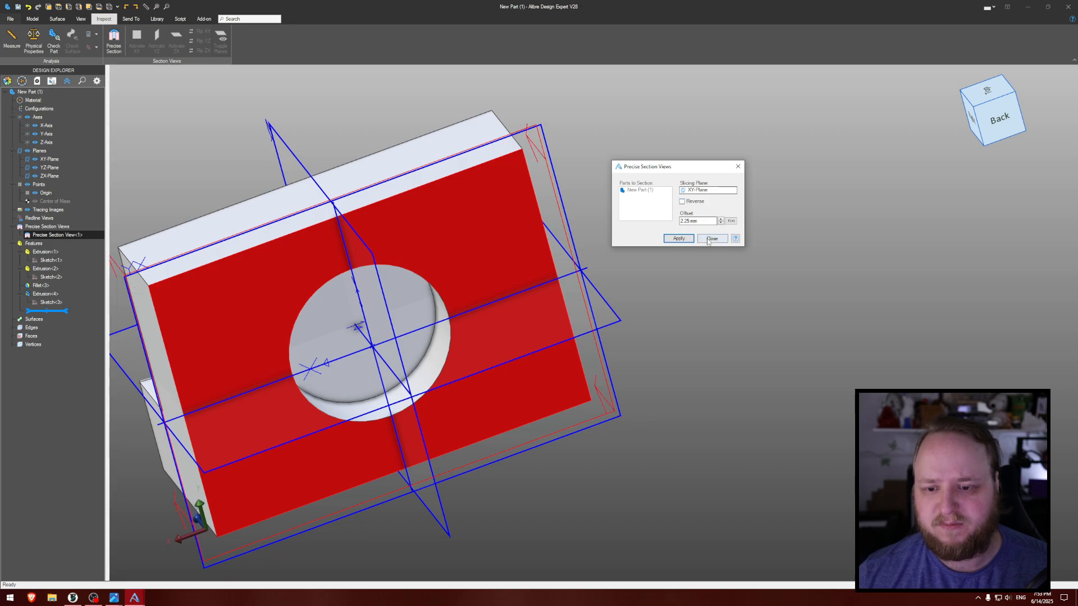
pyautogui.click(710, 241)
pyautogui.moveTo(793, 207); pyautogui.dragTo(770, 204, button='middle')
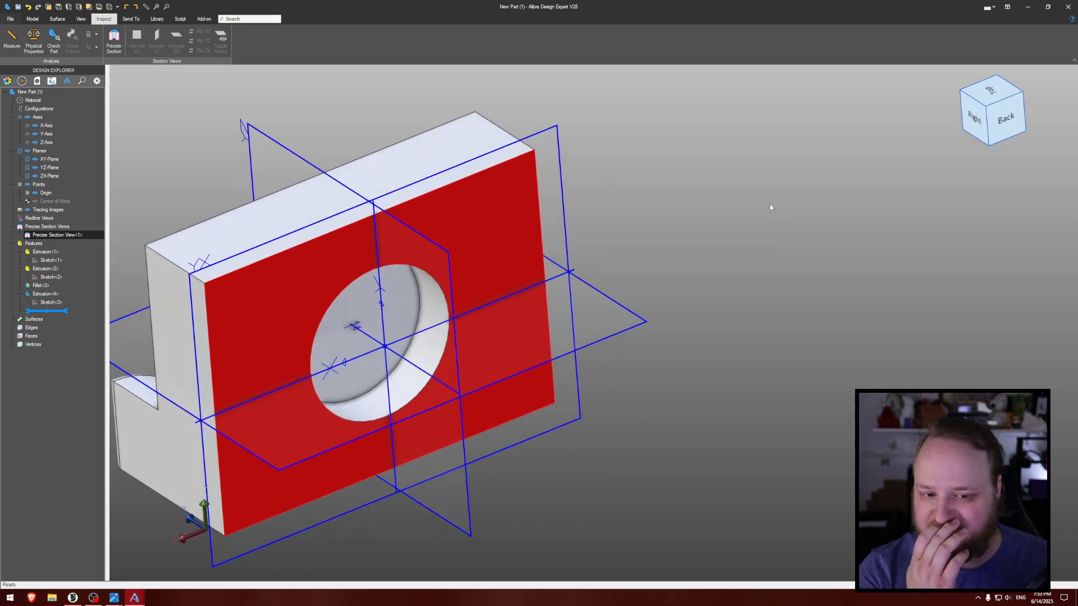
# - Turn off the precise section view and delete it from the part
pyautogui.rightClick(59, 236)
pyautogui.click(77, 241)
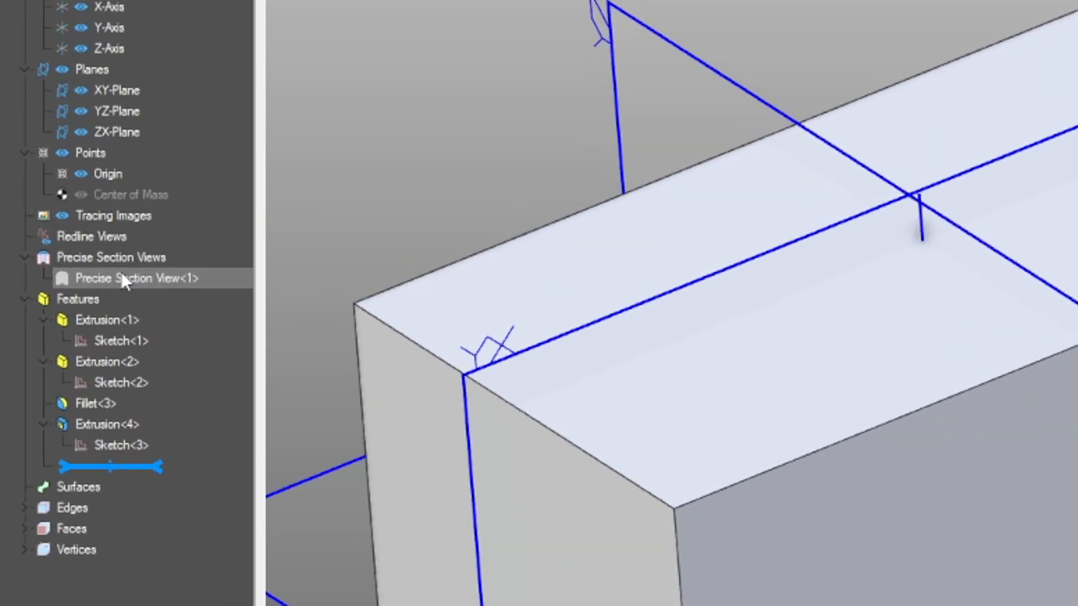
pyautogui.rightClick(106, 279)
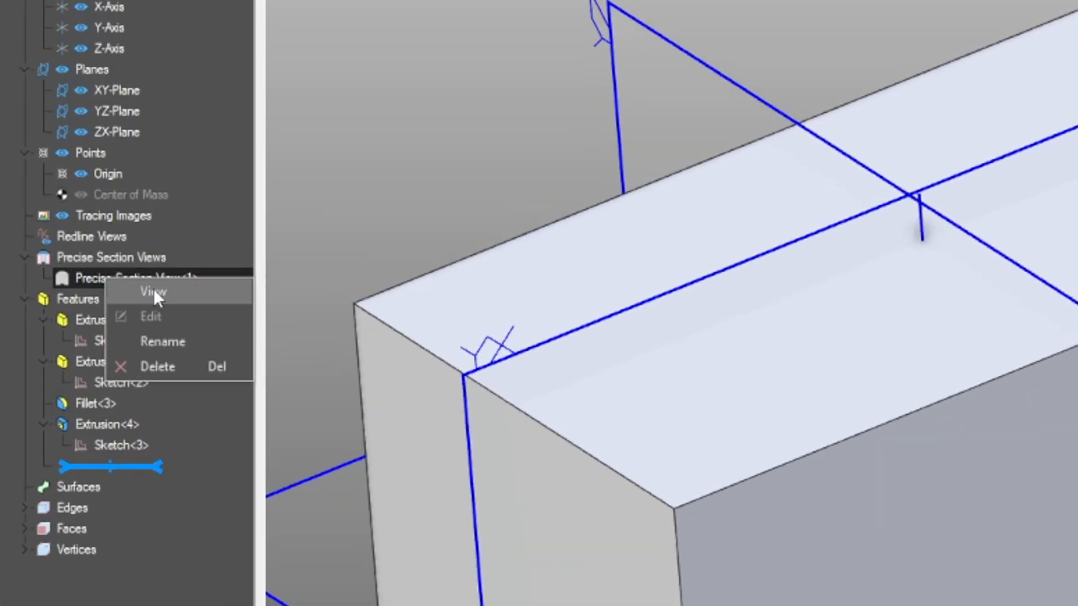
pyautogui.click(169, 370)
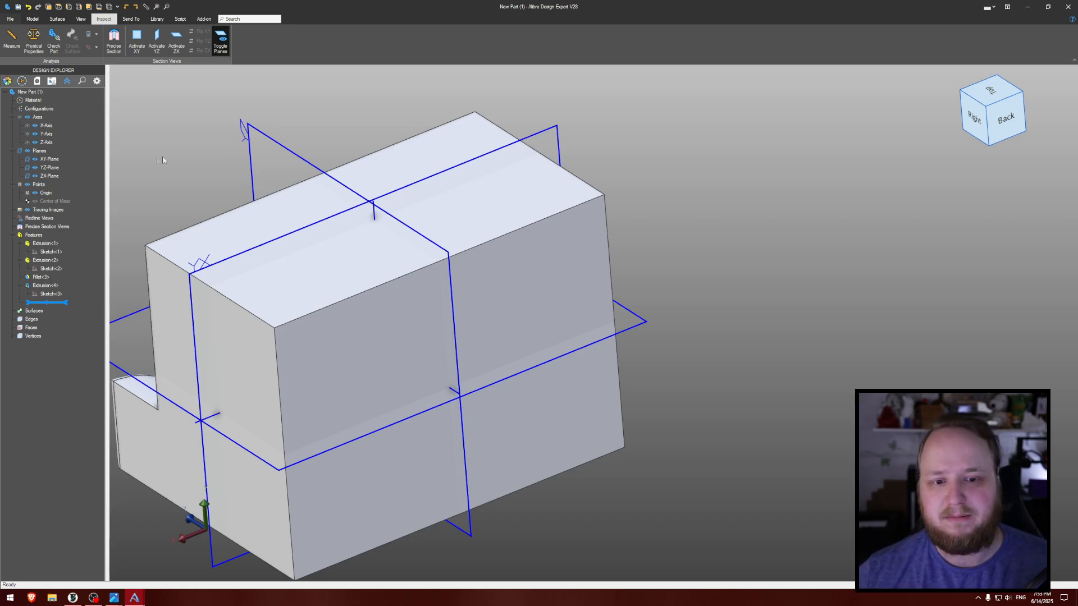
# - Start a 2D sketch on the block's top face
pyautogui.moveTo(163, 160); pyautogui.dragTo(341, 169, button='middle')
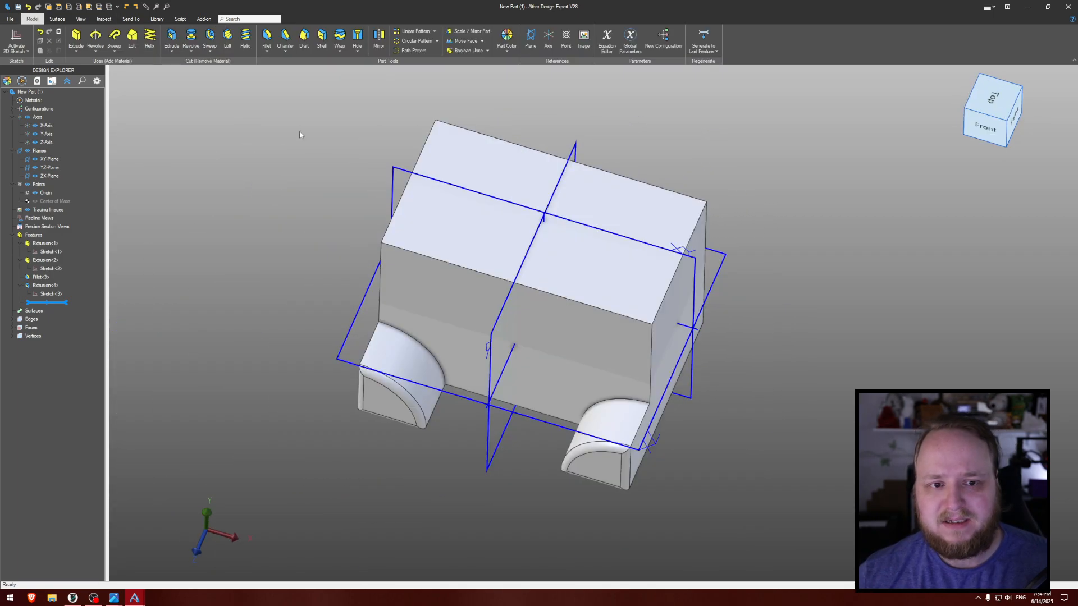
pyautogui.click(16, 35)
pyautogui.click(509, 185)
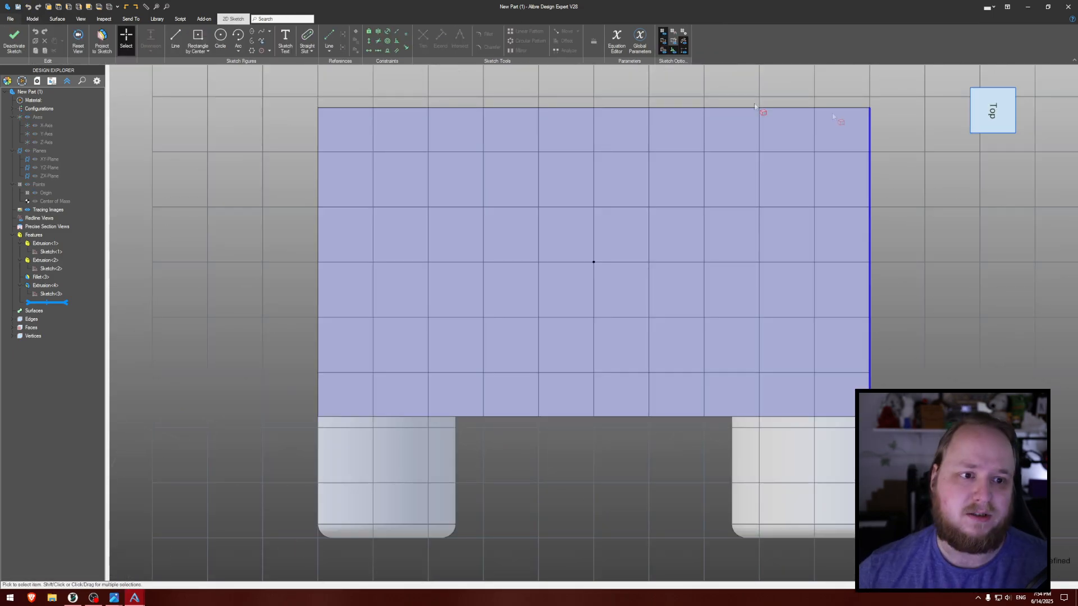
# - Draw a circle about 31 mm in diameter centered on the sketch origin
pyautogui.click(220, 37)
pyautogui.click(593, 262)
pyautogui.click(665, 216)
pyautogui.press('Escape')
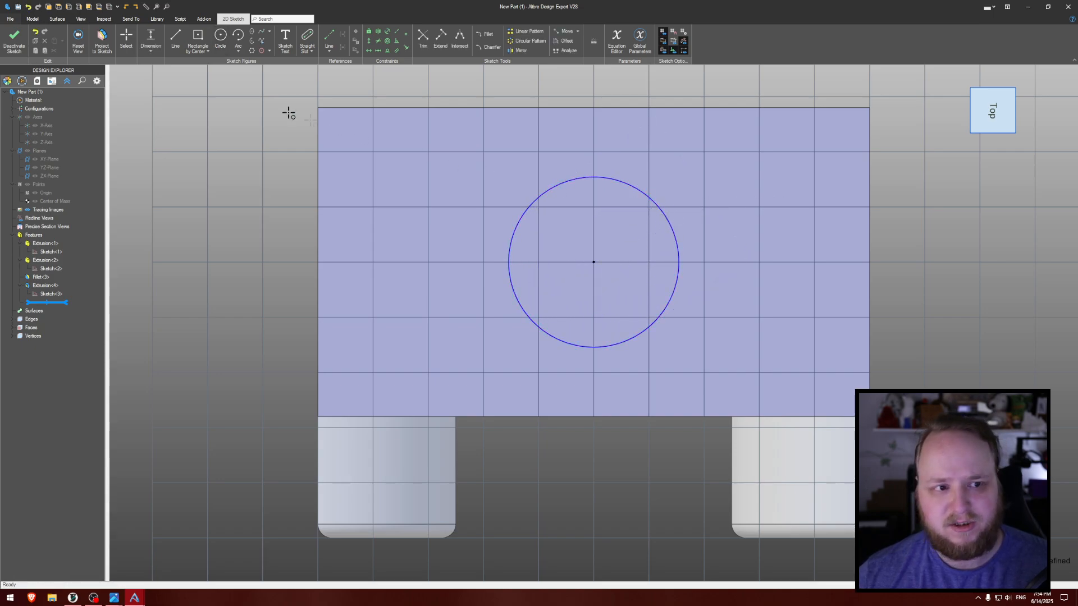
# - Dimension the circle's diameter as 60 mm
pyautogui.click(150, 38)
pyautogui.click(665, 212)
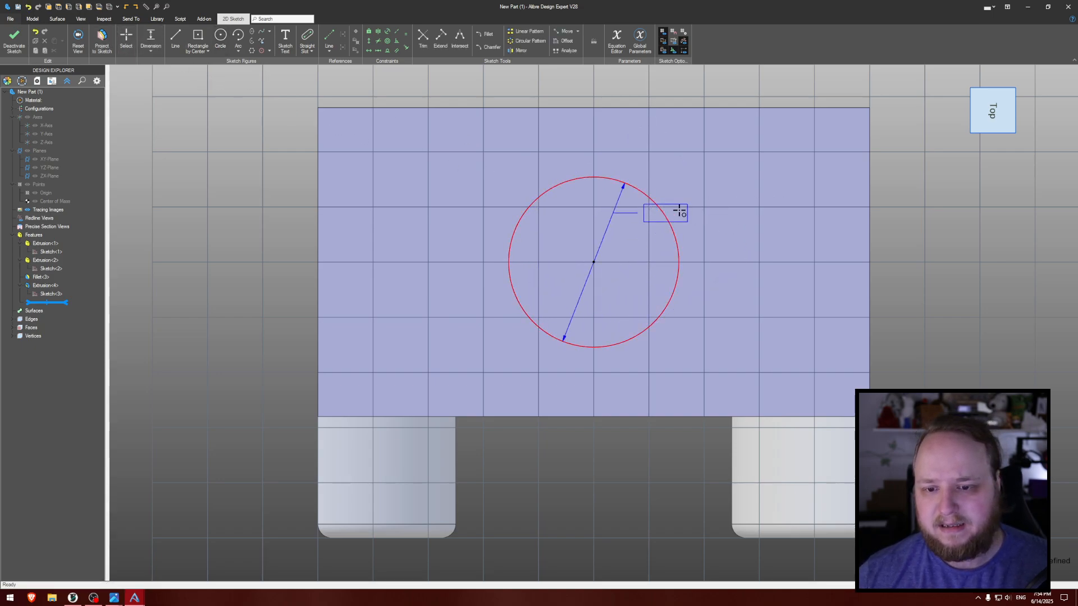
pyautogui.click(765, 195)
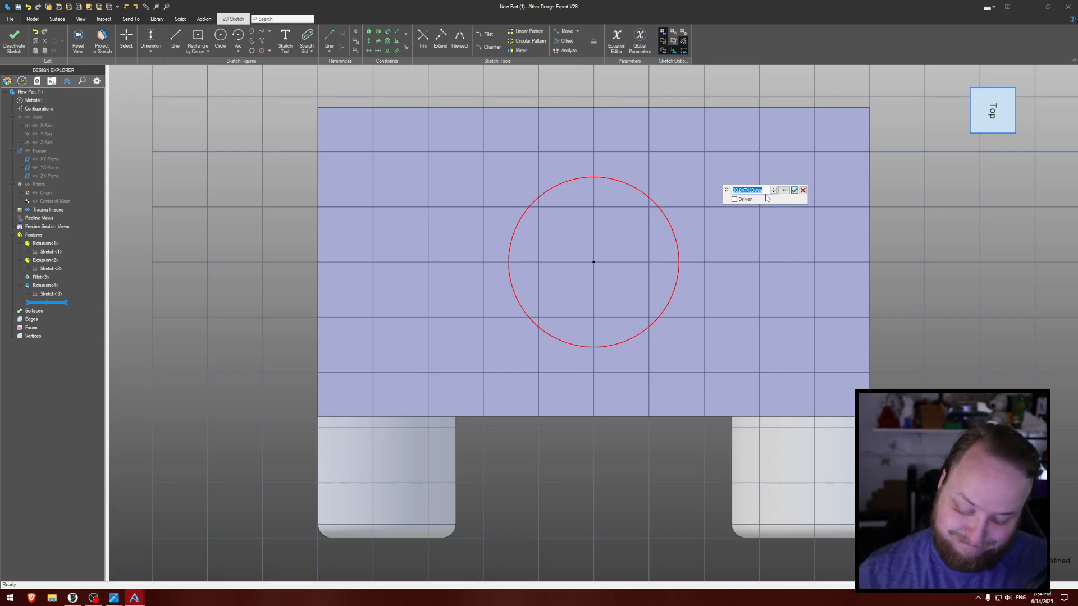
pyautogui.press('Escape')
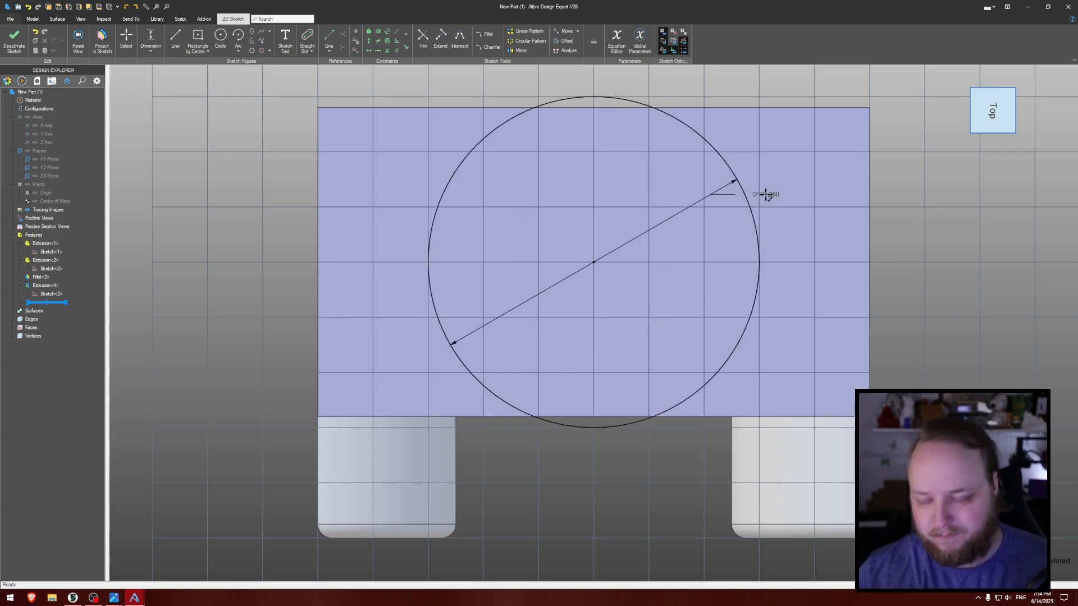
# - Move the diameter dimension's label farther outside the circle and set its value to 42 mm
pyautogui.moveTo(769, 193); pyautogui.dragTo(809, 159)
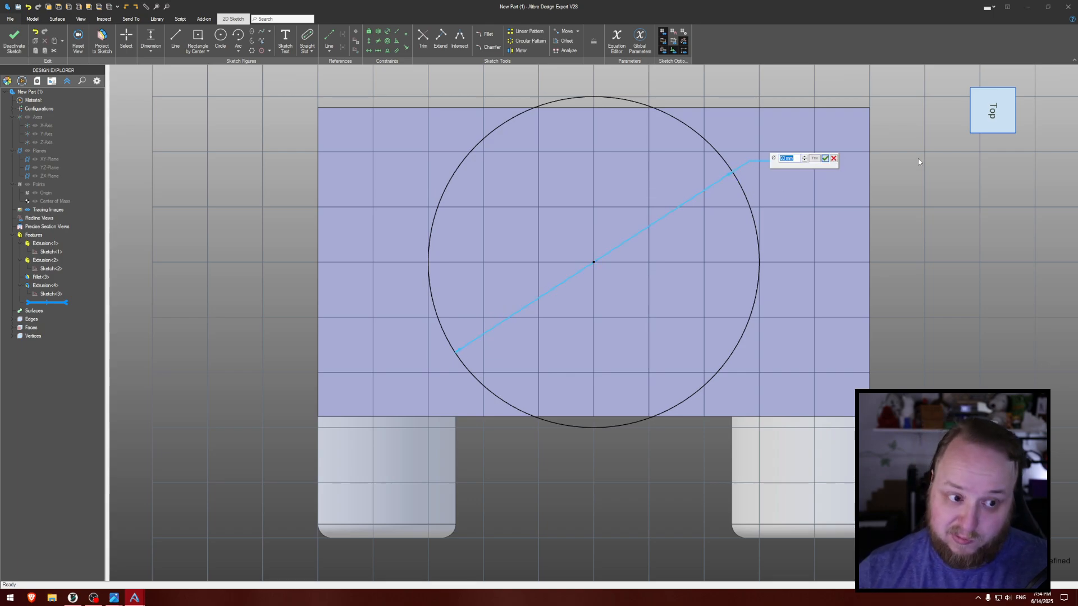
pyautogui.write('42')
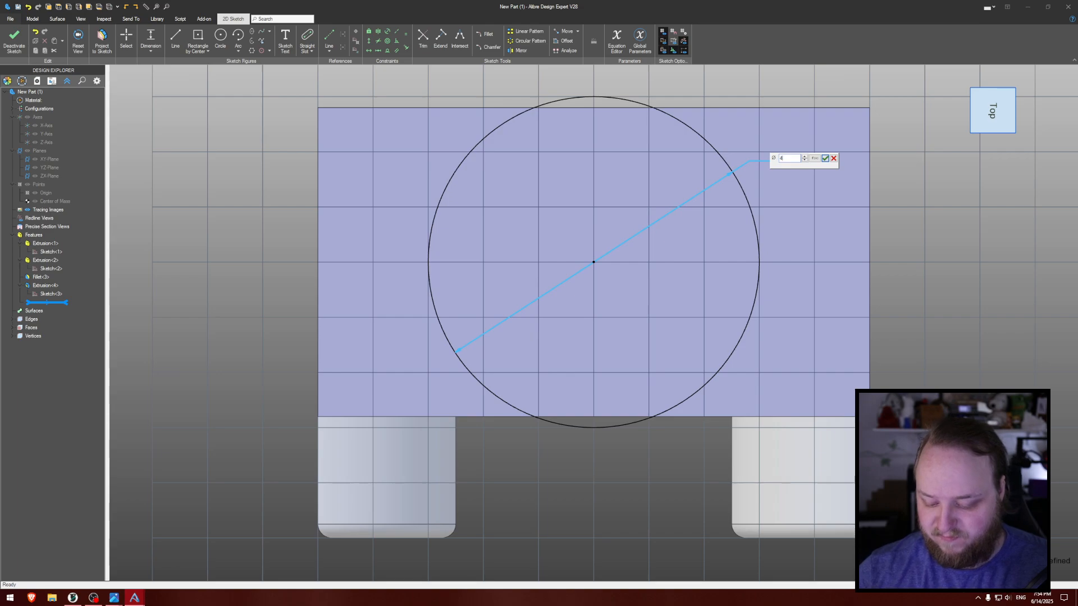
pyautogui.press('Return')
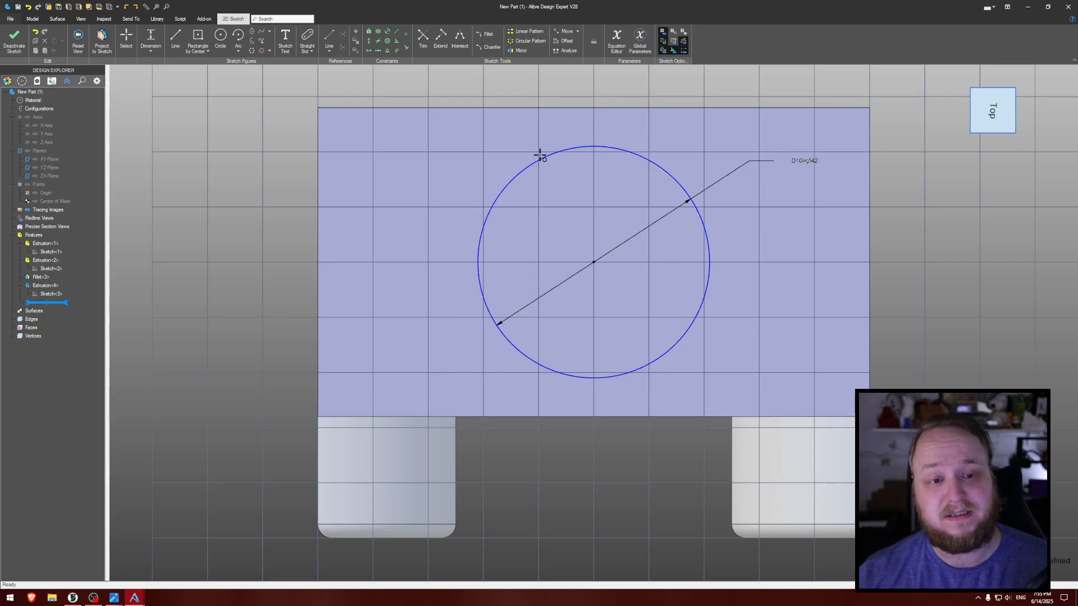
pyautogui.press('Escape')
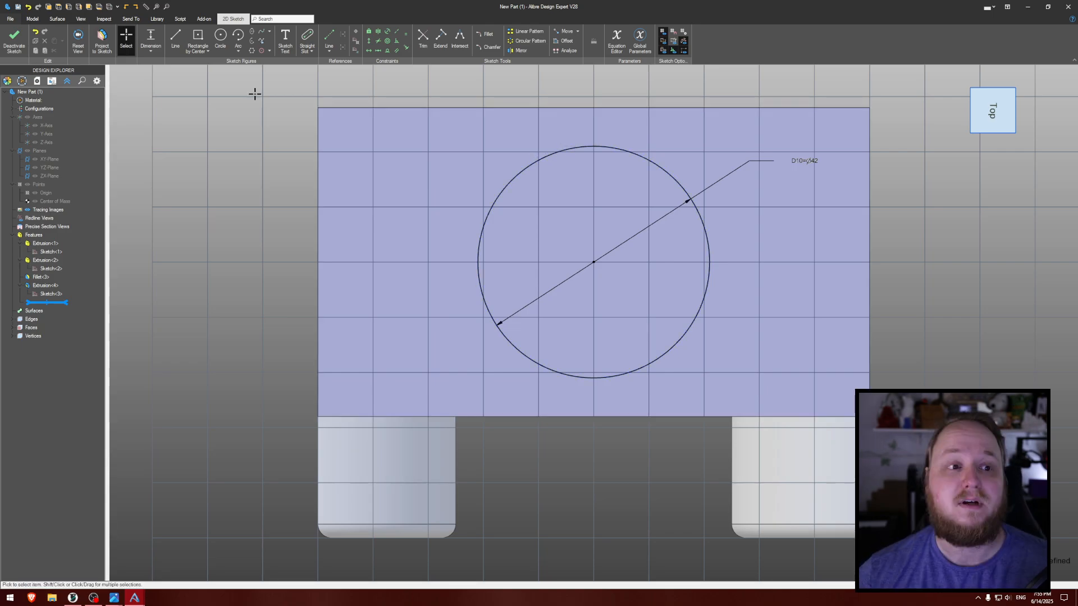
# - Convert the 42 mm circle on the block's top face into a reference figure
pyautogui.click(539, 161)
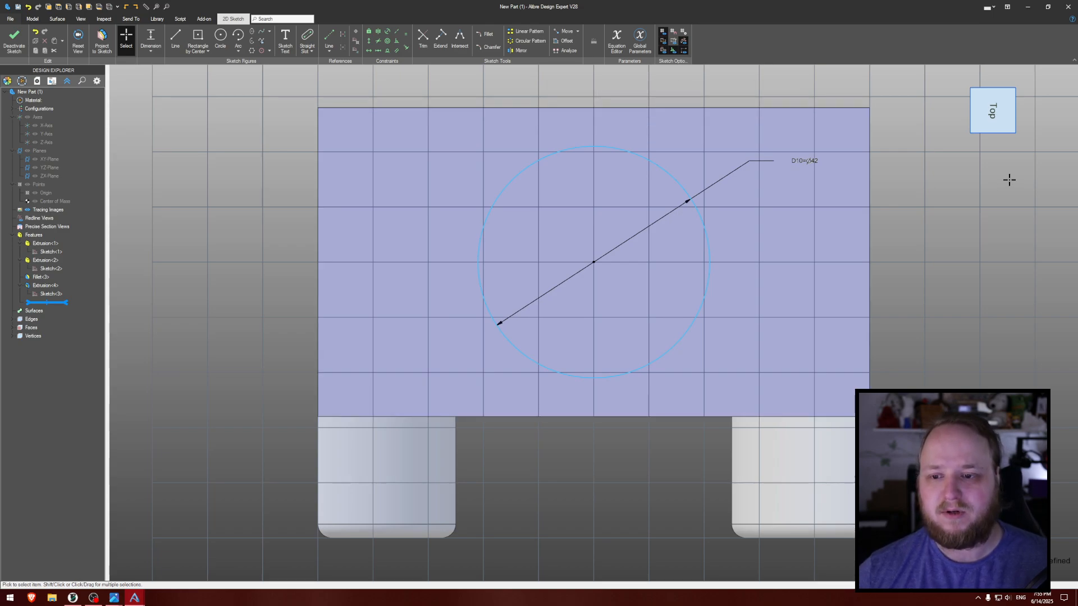
pyautogui.rightClick(568, 149)
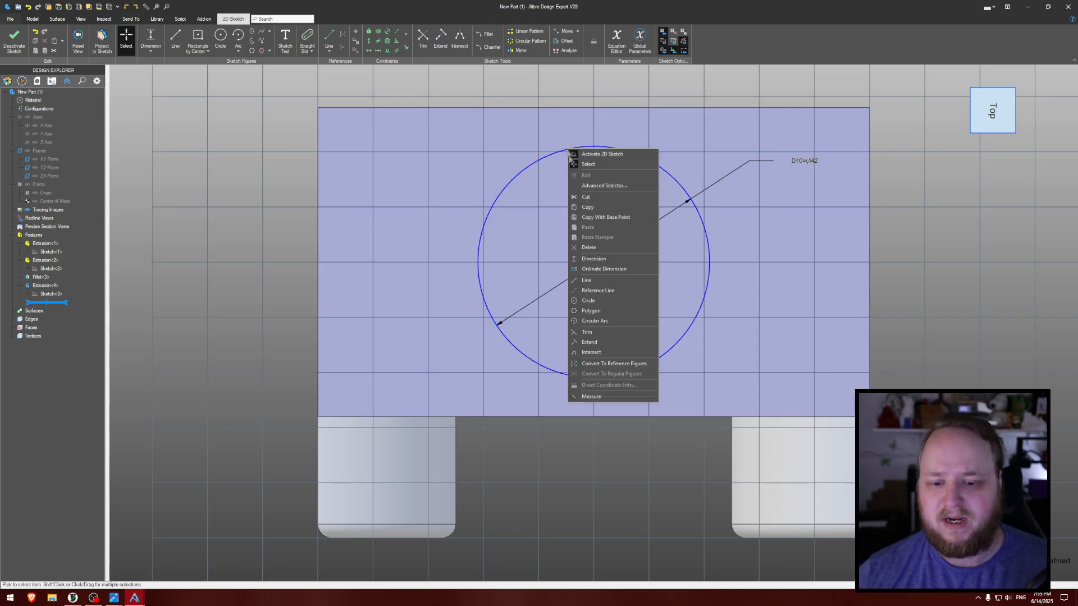
pyautogui.click(611, 364)
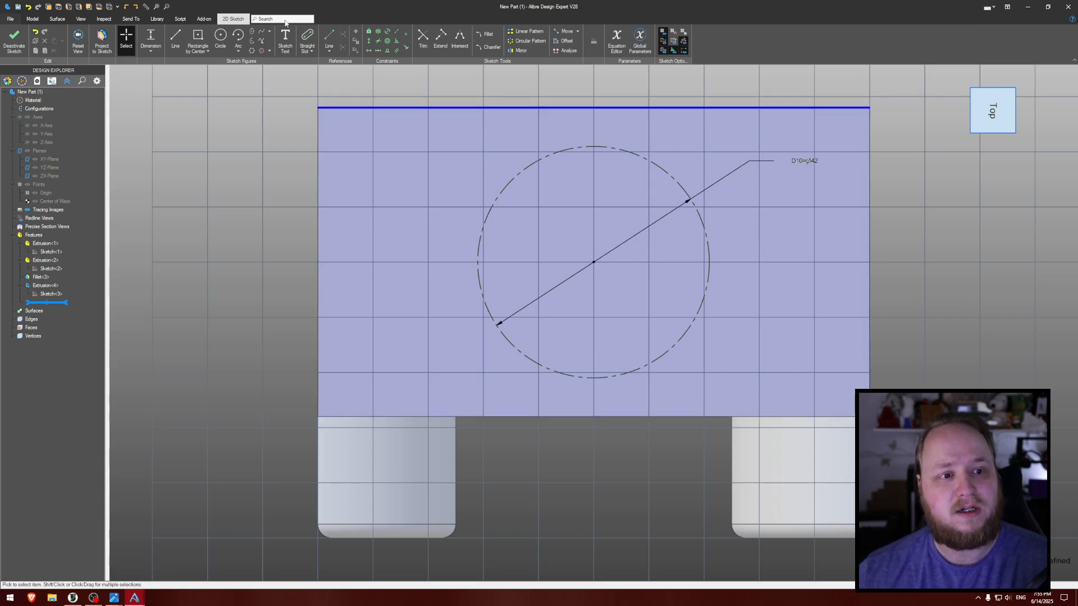
# - Draw a small circle about 3.7 mm in diameter, centered on the reference circle's lowest point
pyautogui.click(220, 39)
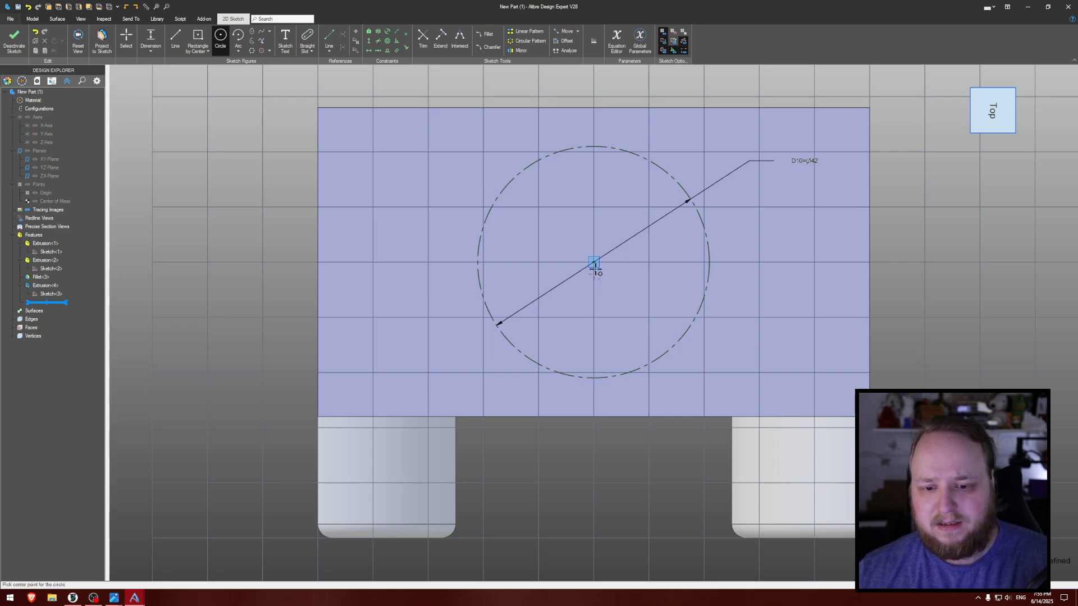
pyautogui.click(594, 378)
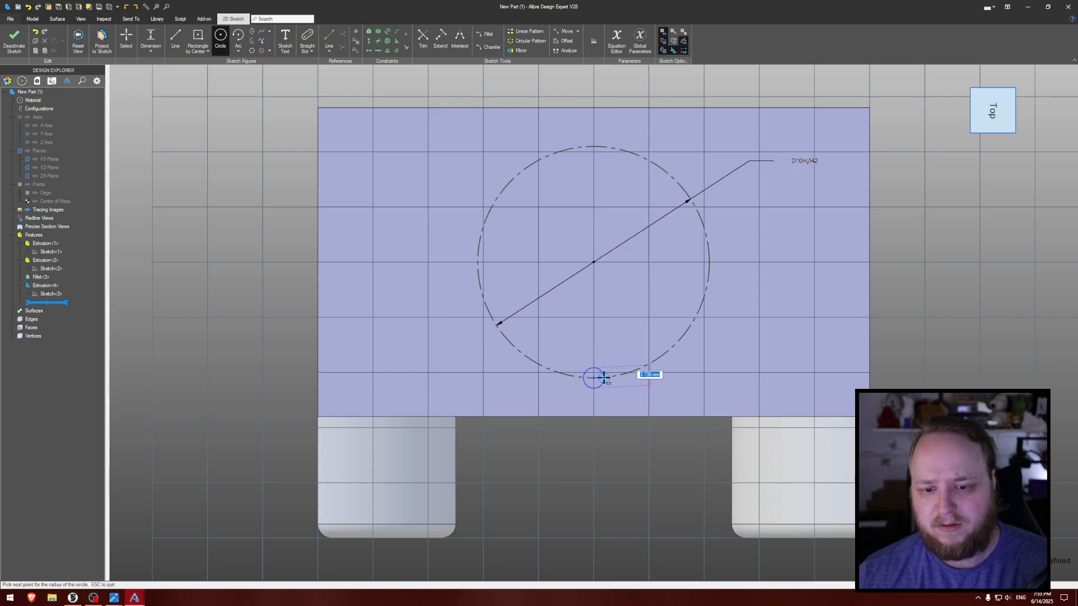
pyautogui.click(603, 377)
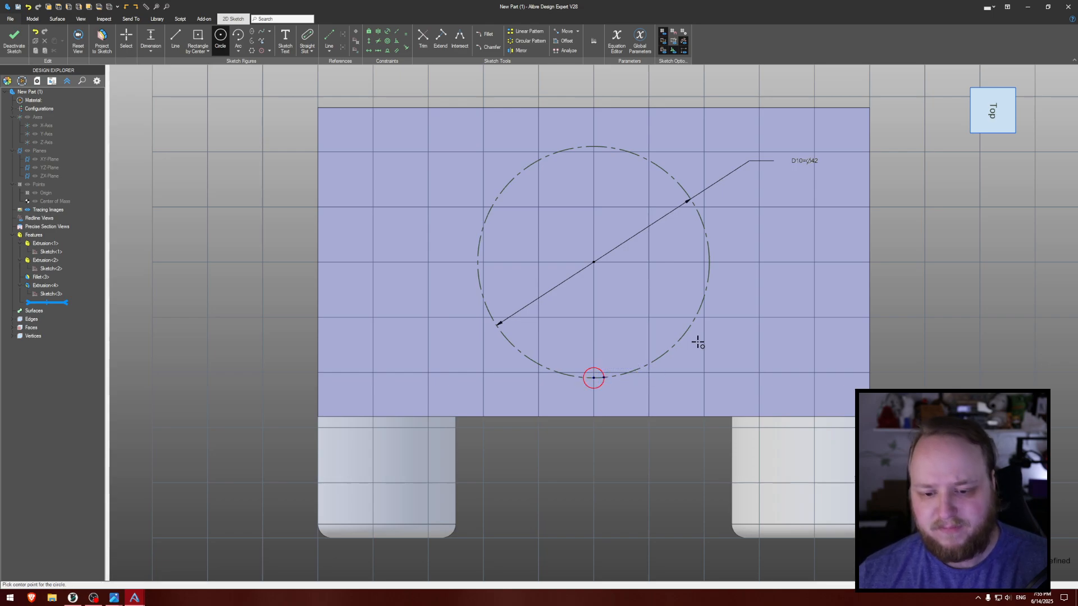
pyautogui.press('Escape')
# - Dimension the small circle's diameter as 4 mm
pyautogui.click(601, 368)
pyautogui.click(672, 396)
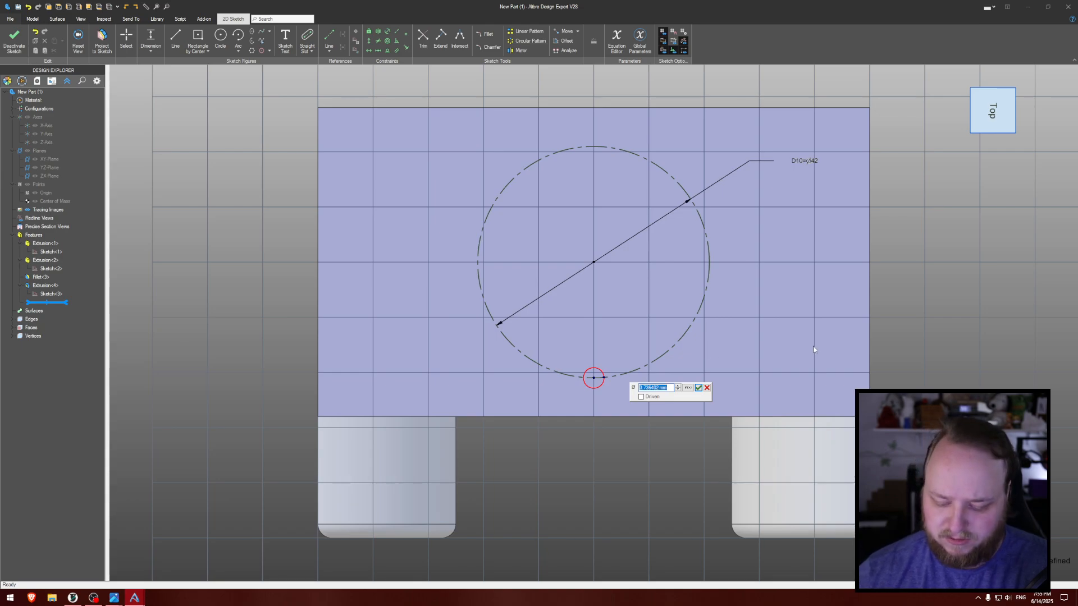
pyautogui.write('4')
pyautogui.press('Return')
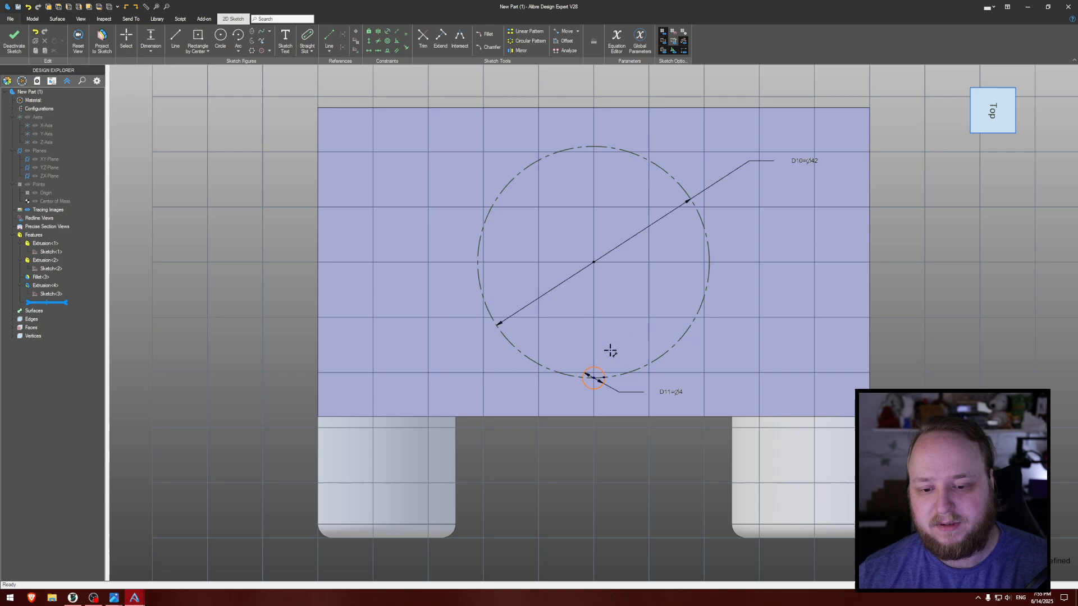
# - Constrain the small circle's center vertically to the reference circle's center and finish the sketch
pyautogui.click(369, 42)
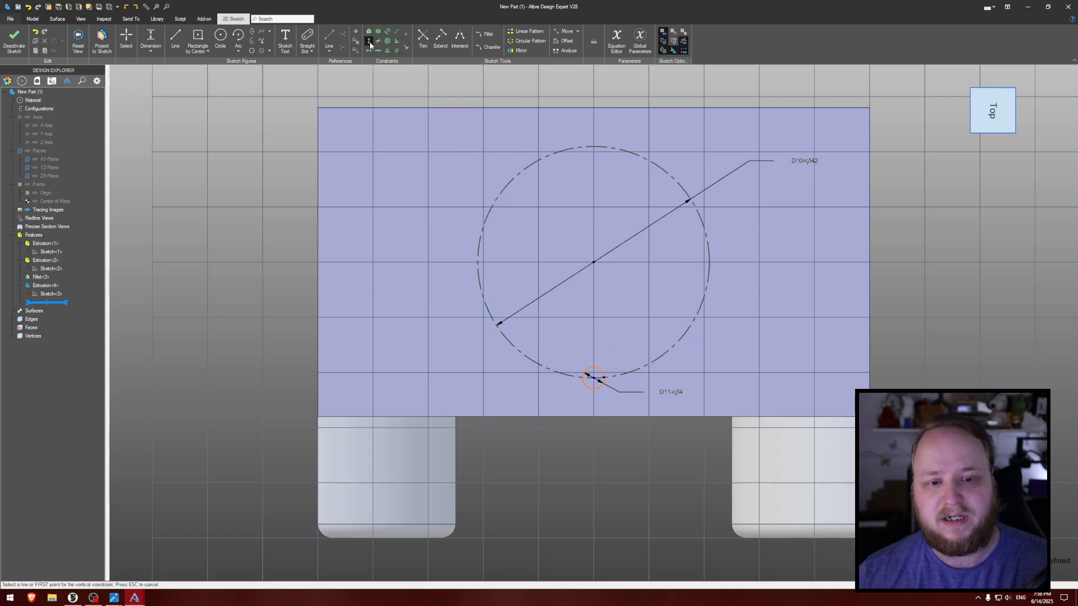
pyautogui.click(593, 262)
pyautogui.click(594, 377)
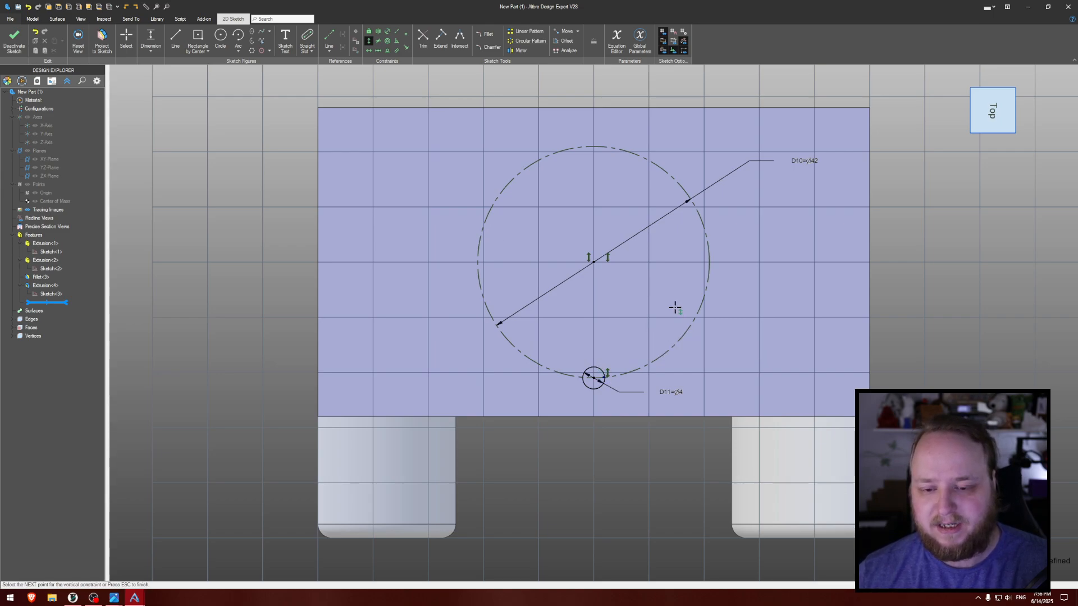
pyautogui.moveTo(676, 309); pyautogui.dragTo(680, 277, button='middle')
pyautogui.click(15, 37)
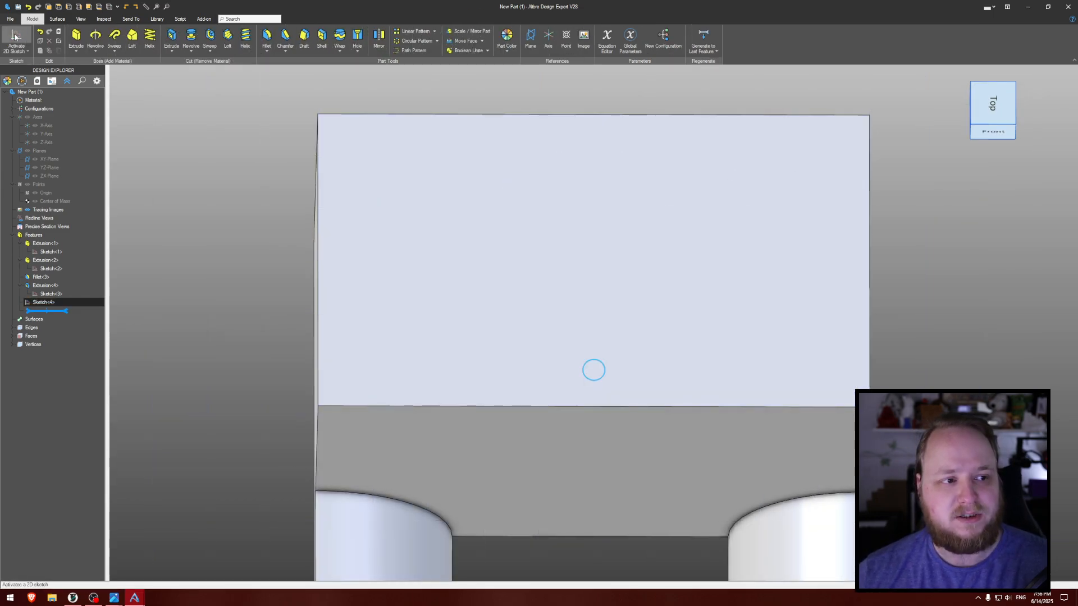
# - Extrude-cut the small circle's sketch into the block to a depth of -16 mm
pyautogui.click(172, 39)
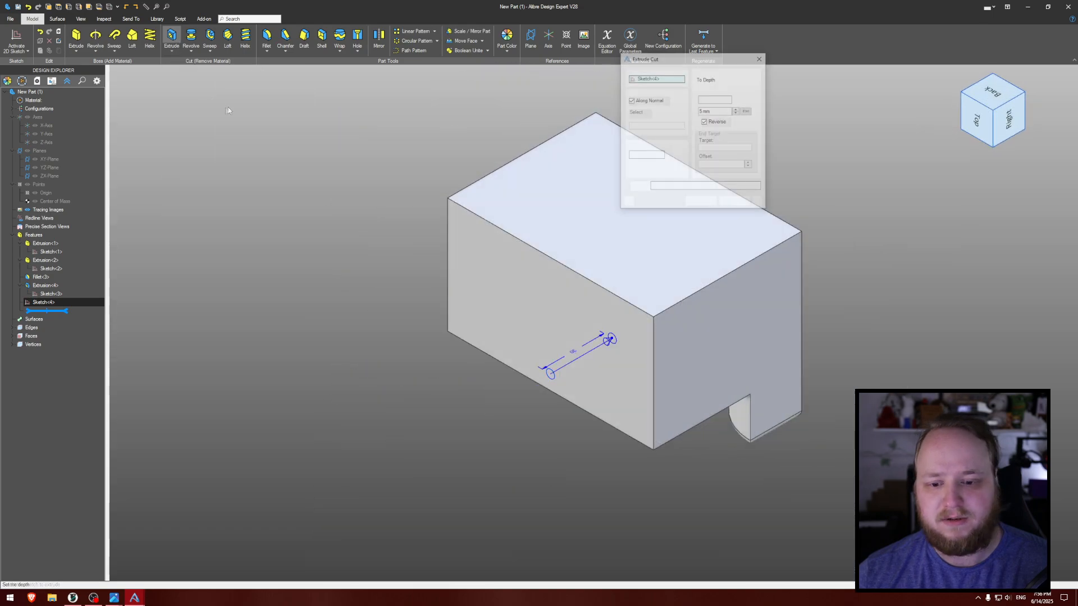
pyautogui.write('-')
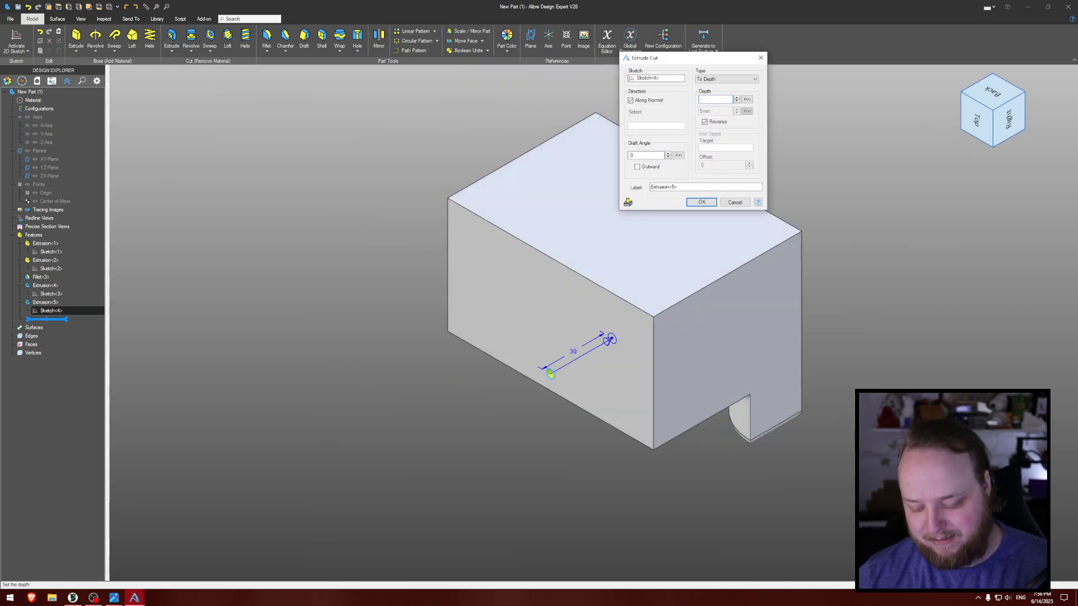
pyautogui.write('16')
pyautogui.press('Return')
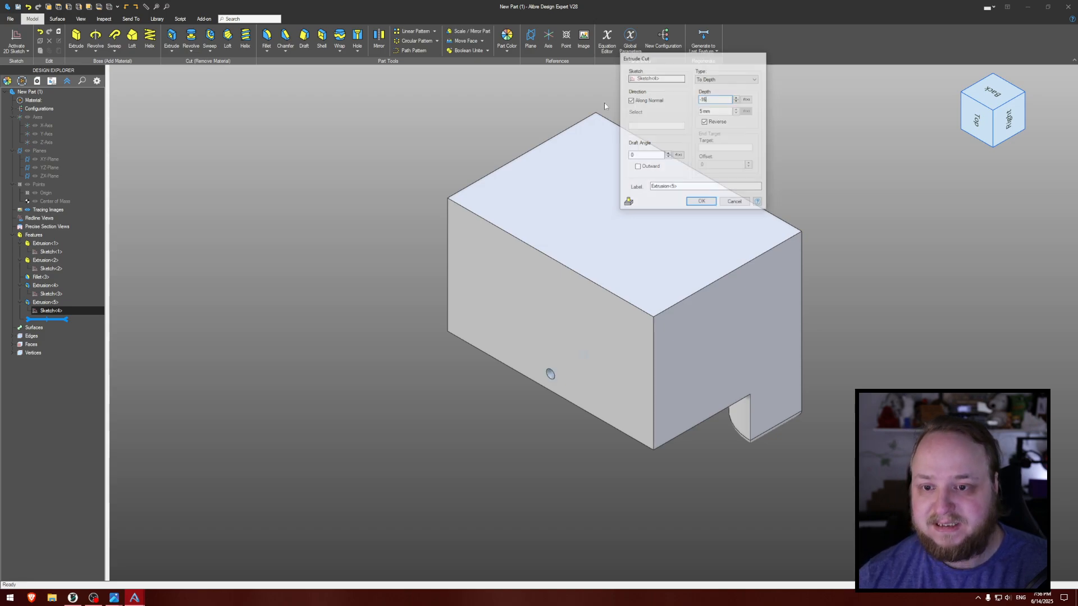
# - Set up a circular pattern of the small hole's extrude cut, using the Y-Axis as its center
pyautogui.moveTo(435, 126); pyautogui.dragTo(397, 117, button='middle')
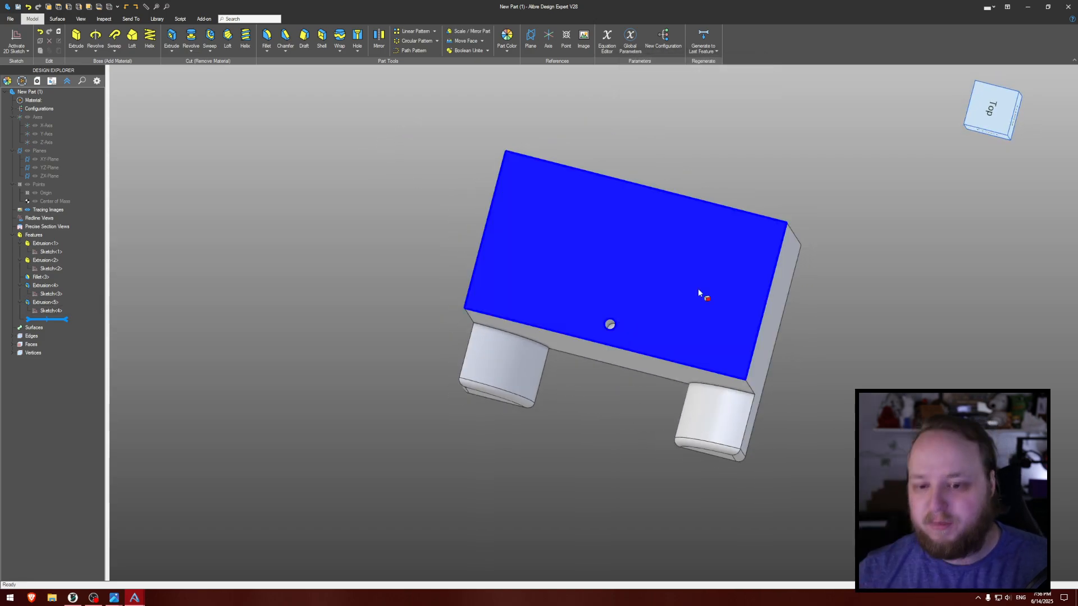
pyautogui.moveTo(622, 331); pyautogui.dragTo(615, 123, button='middle')
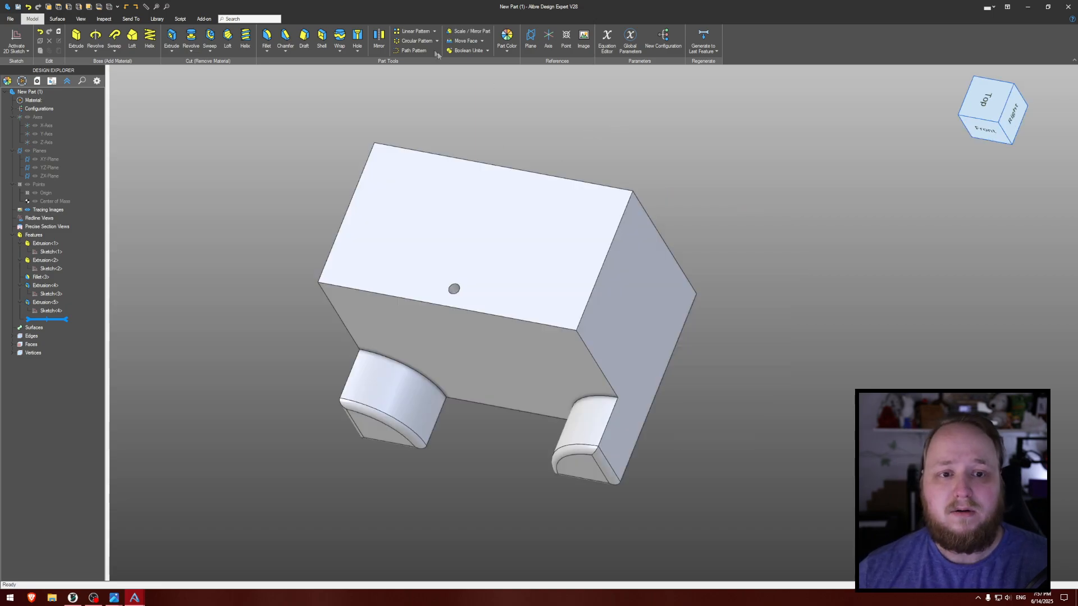
pyautogui.click(417, 41)
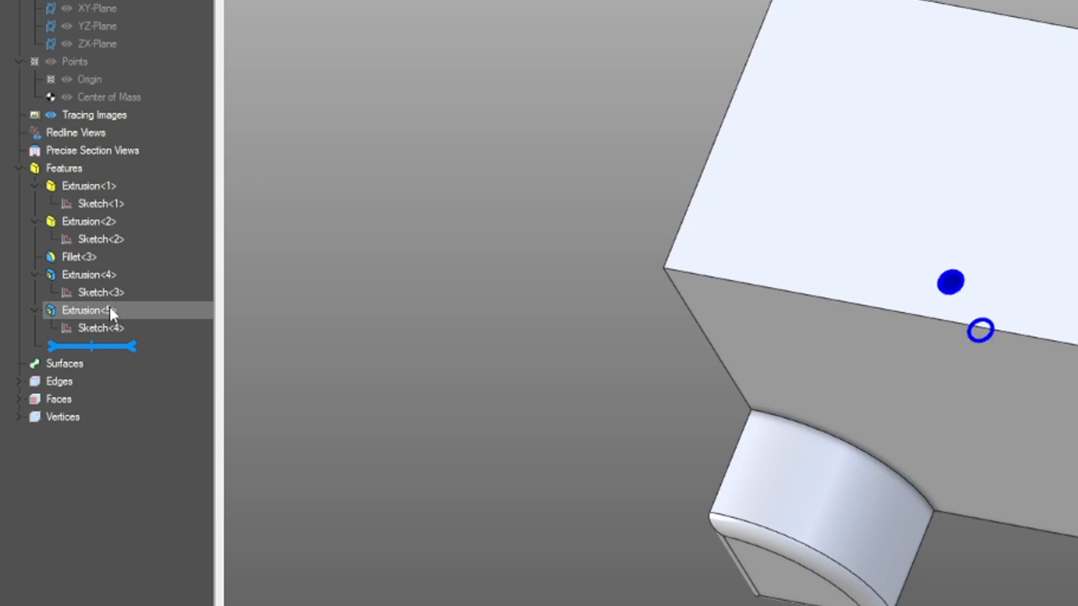
pyautogui.click(110, 312)
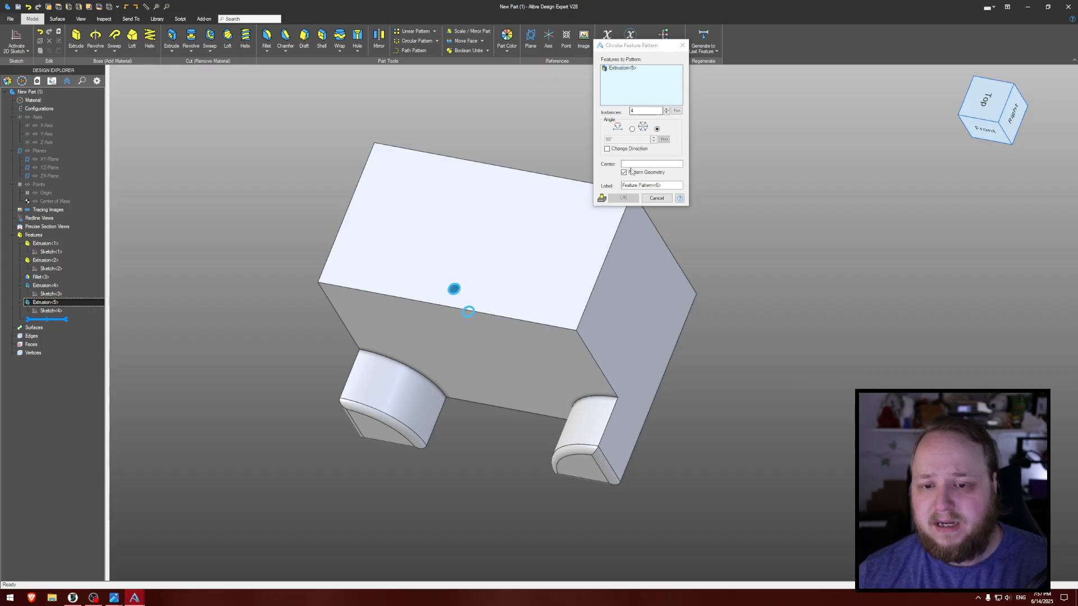
pyautogui.click(631, 165)
pyautogui.moveTo(521, 135); pyautogui.dragTo(478, 131, button='middle')
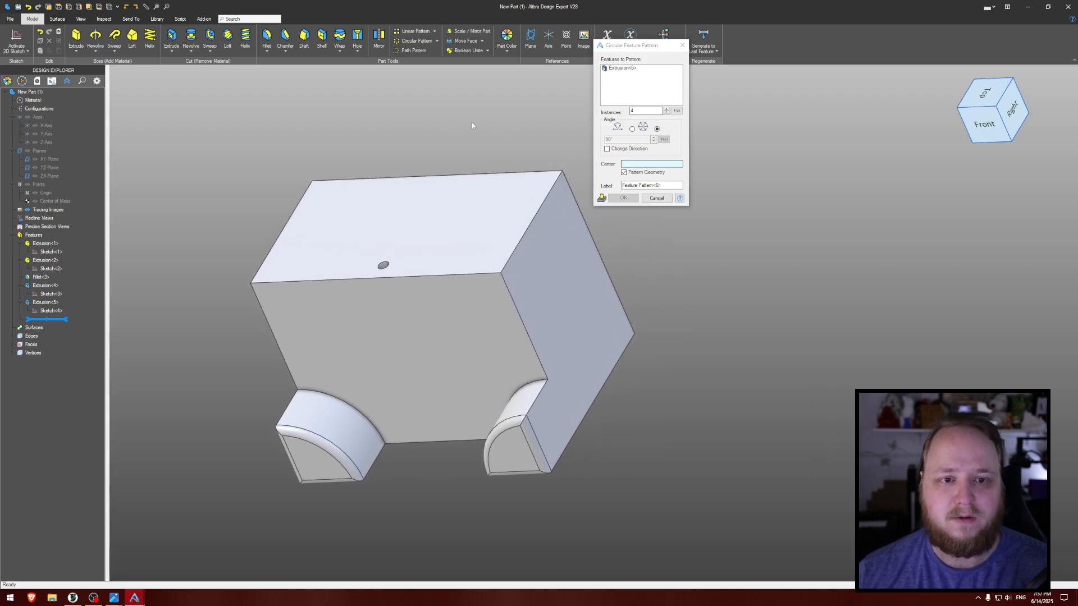
pyautogui.click(83, 20)
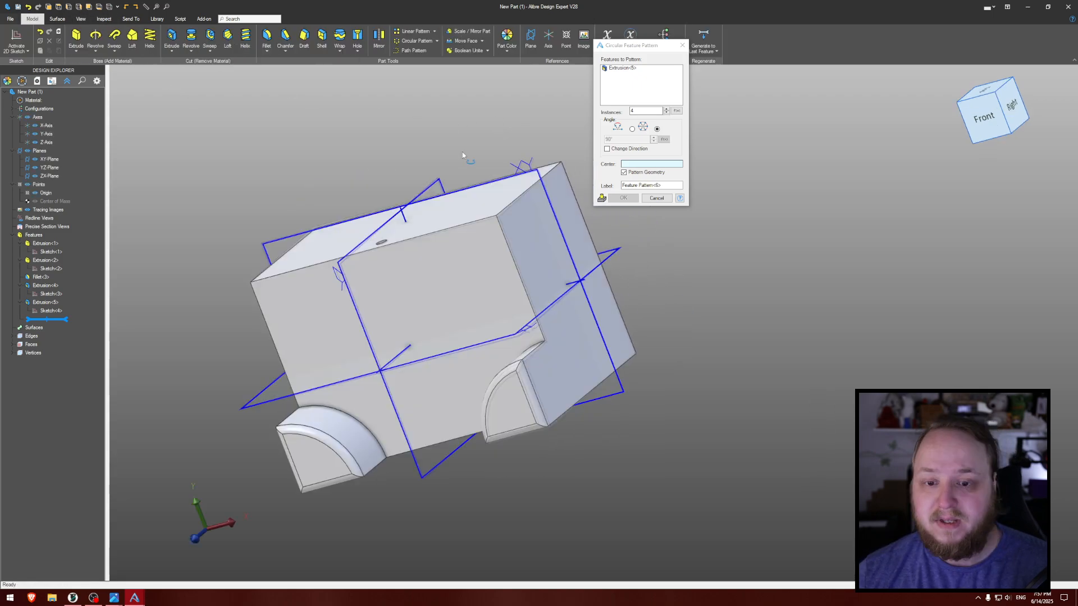
pyautogui.scroll(5, 393, 193)
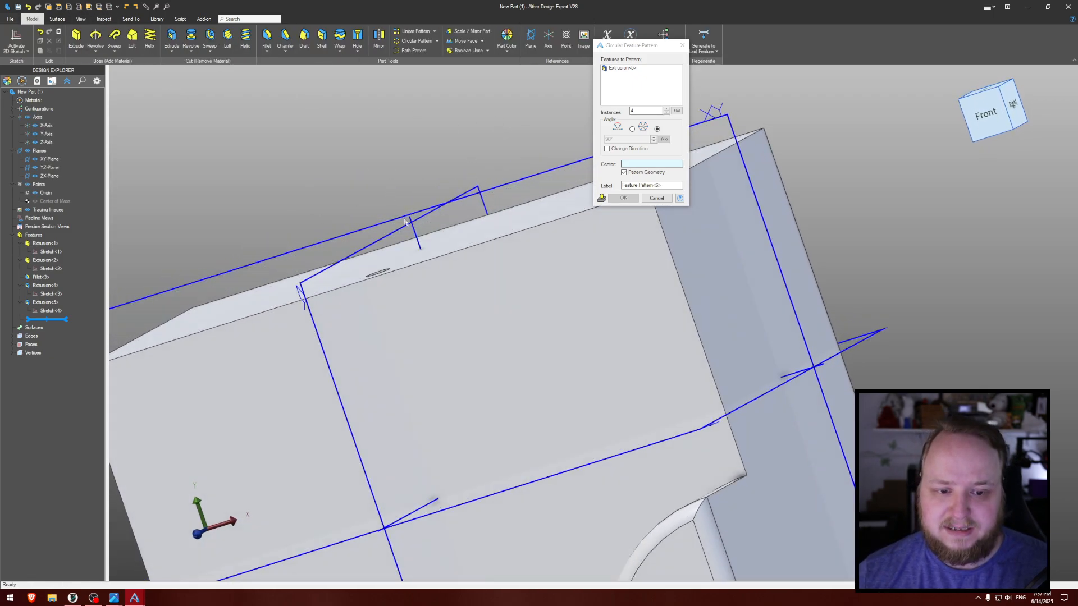
pyautogui.click(414, 233)
pyautogui.moveTo(375, 178); pyautogui.dragTo(461, 168, button='middle')
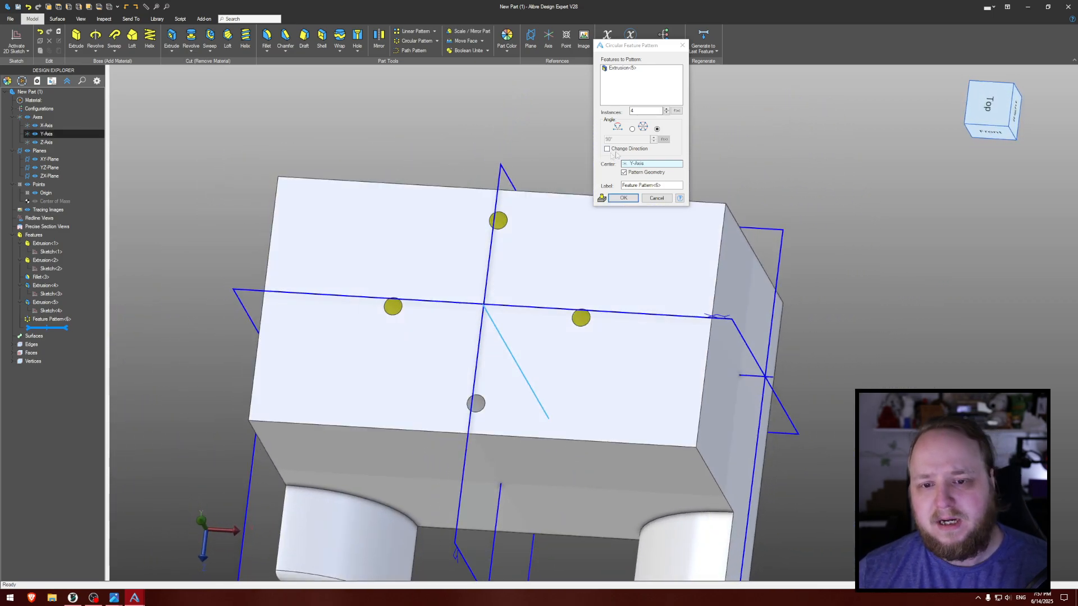
# - Set the circular pattern to 20 instances, create it, and hide the reference geometry
pyautogui.click(640, 111)
pyautogui.click(666, 109)
pyautogui.click(666, 109)
pyautogui.click(666, 108)
pyautogui.click(666, 109)
pyautogui.click(666, 108)
pyautogui.click(666, 109)
pyautogui.click(666, 109)
pyautogui.click(666, 109)
pyautogui.click(666, 109)
pyautogui.click(666, 109)
pyautogui.click(666, 109)
pyautogui.click(666, 109)
pyautogui.click(666, 109)
pyautogui.click(666, 109)
pyautogui.click(666, 109)
pyautogui.click(666, 109)
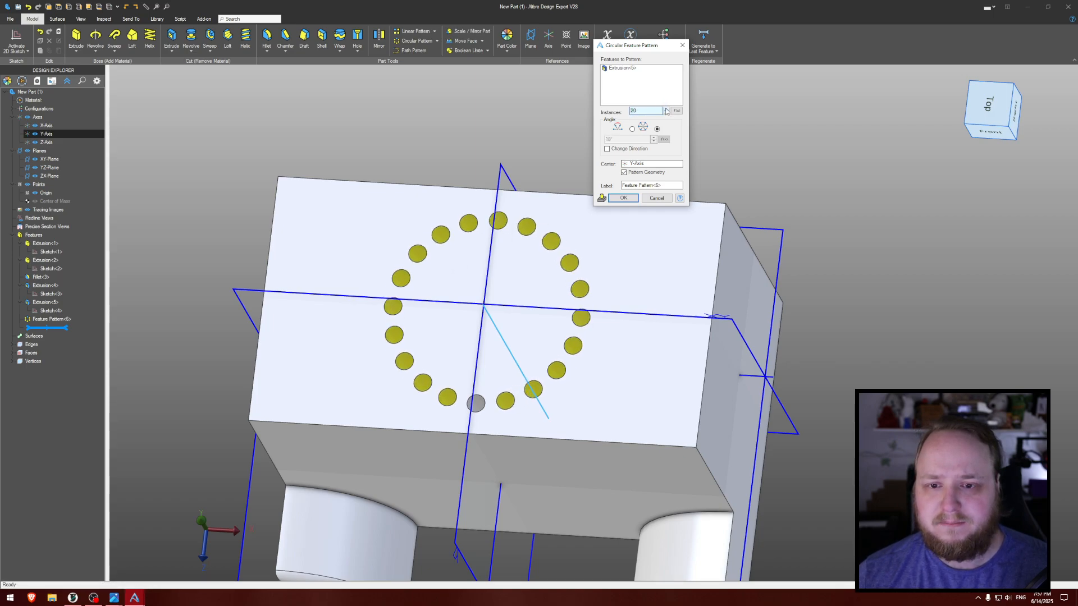
pyautogui.click(623, 197)
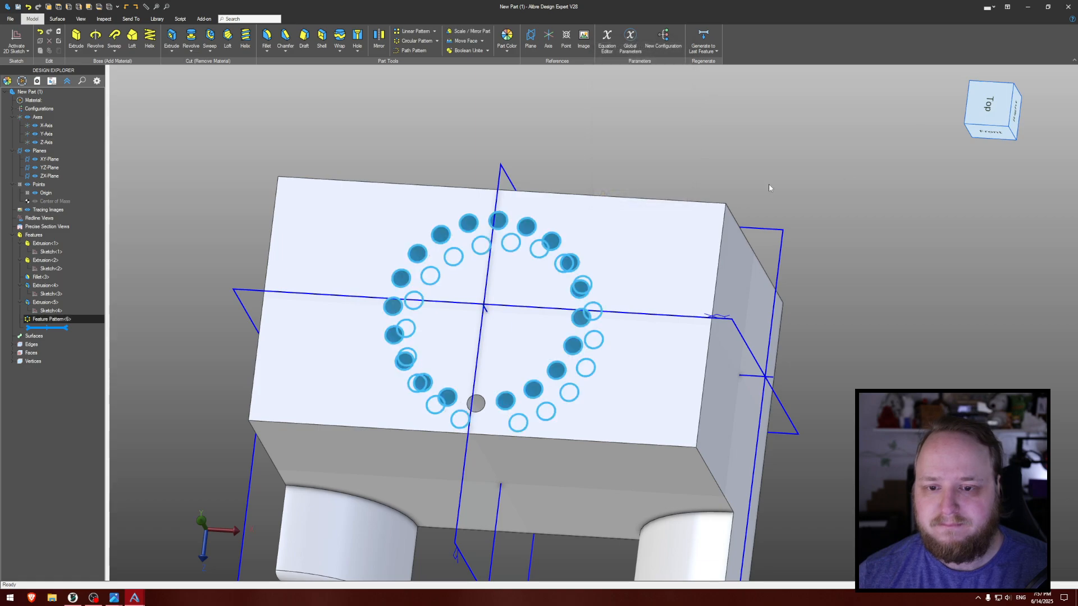
pyautogui.press('Escape')
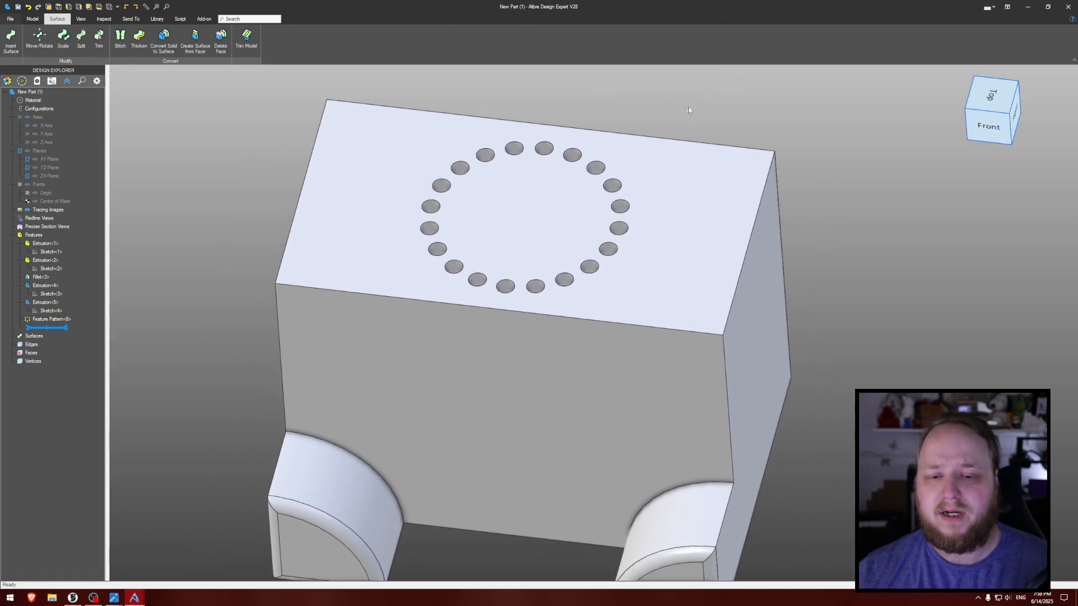
# - Open the small hole's sketch from the feature history for editing, review it, and exit the sketch
pyautogui.click(32, 18)
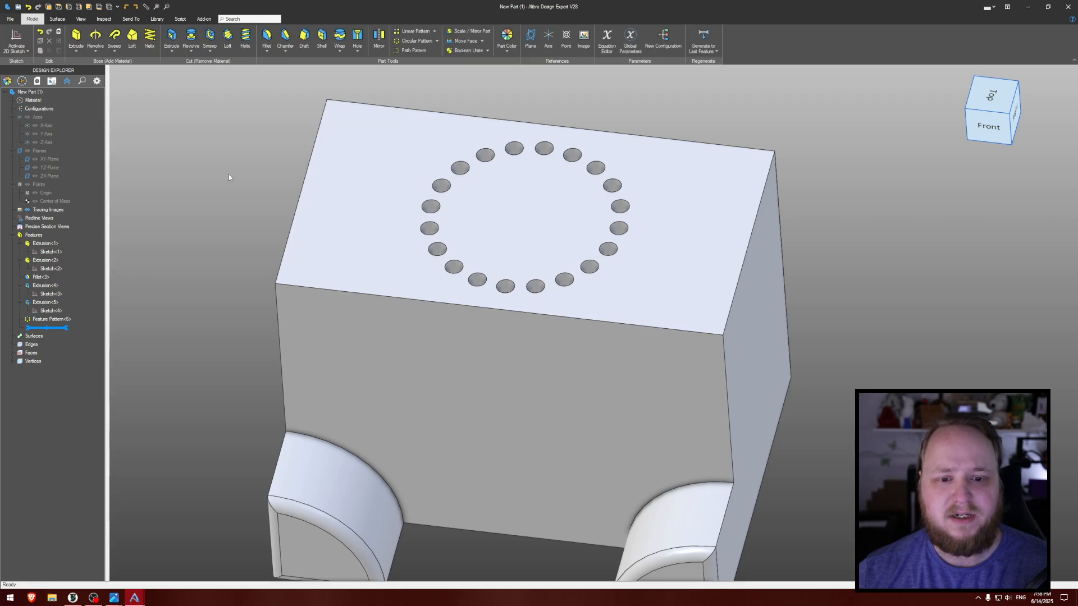
pyautogui.rightClick(59, 312)
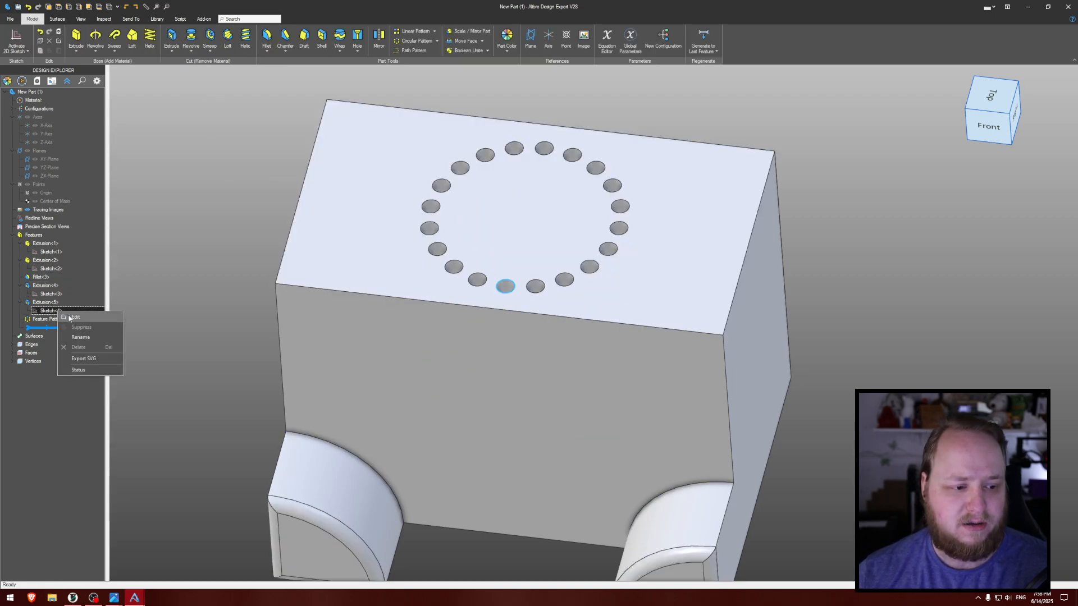
pyautogui.click(73, 318)
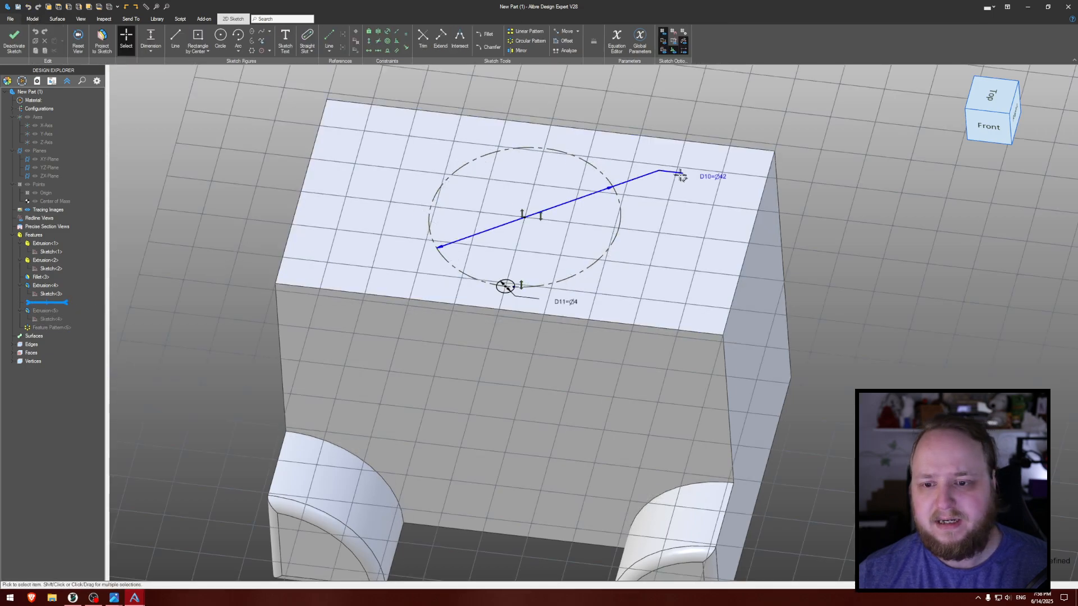
pyautogui.click(22, 44)
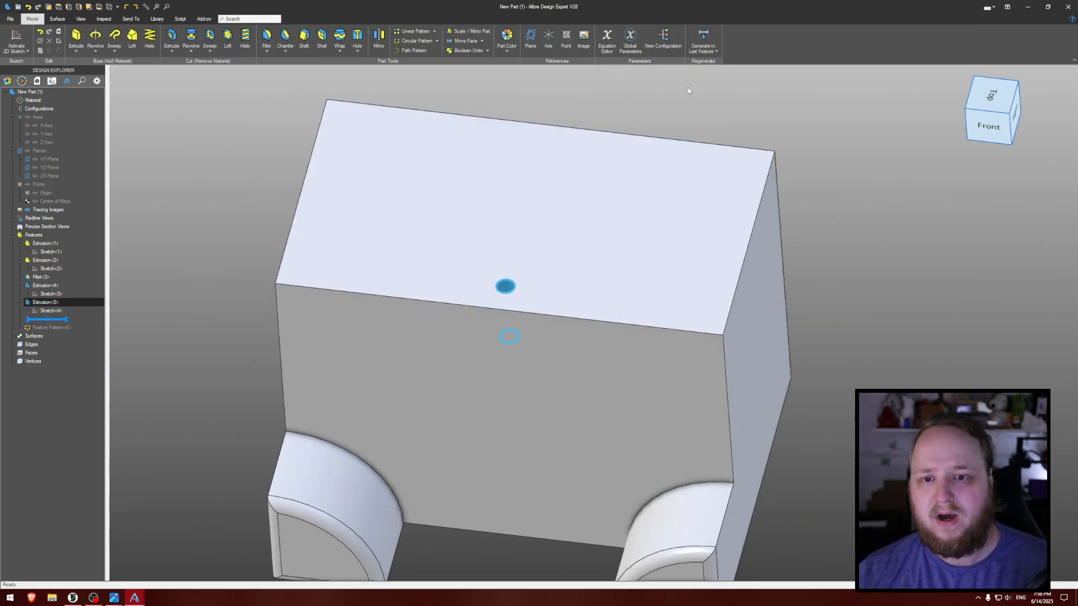
# - Open and enlarge the Equation Editor, examine the part's parameters and the pattern count's fields, and cancel without changes
pyautogui.click(607, 43)
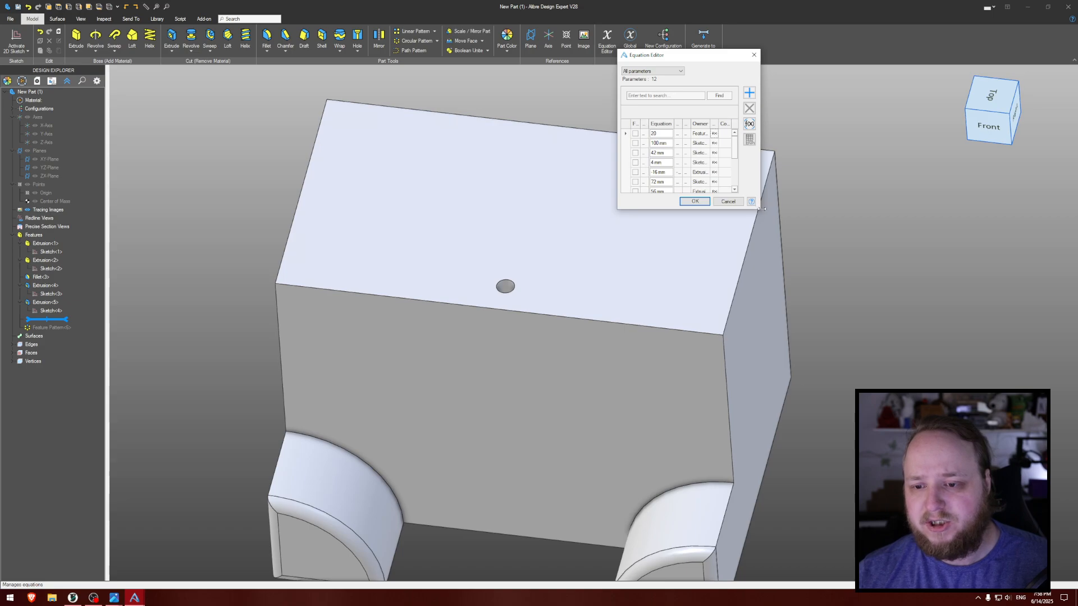
pyautogui.moveTo(762, 209); pyautogui.dragTo(899, 312)
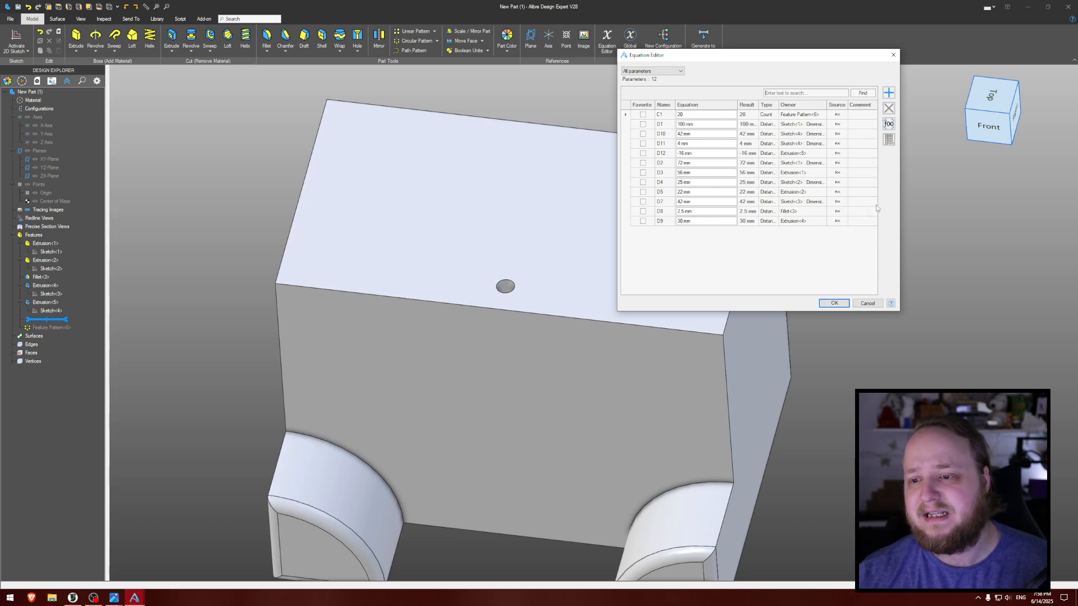
pyautogui.moveTo(901, 192); pyautogui.dragTo(970, 191)
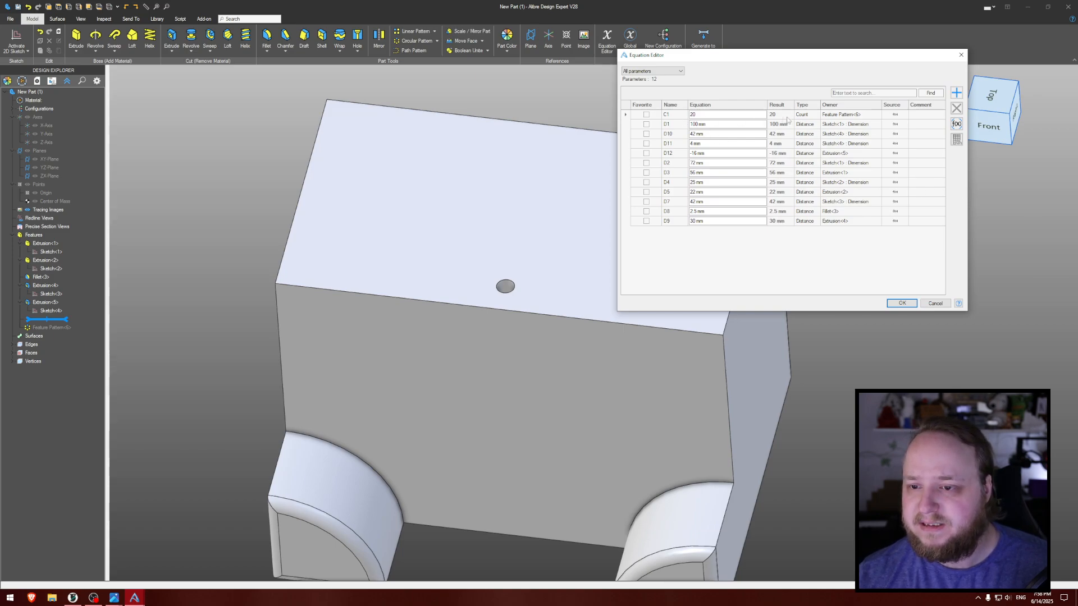
pyautogui.click(671, 115)
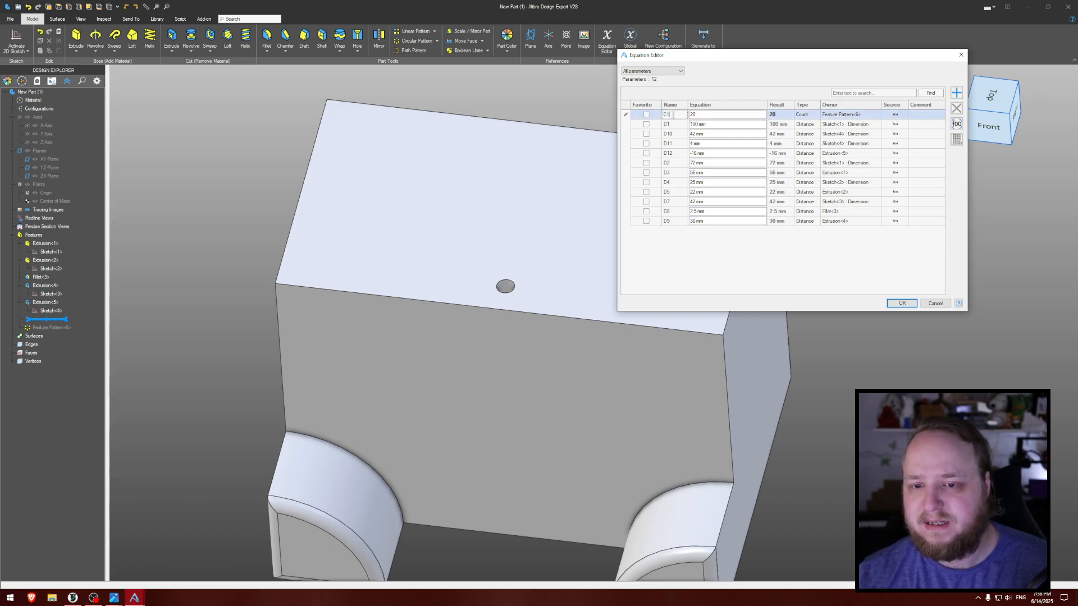
pyautogui.click(762, 115)
pyautogui.click(805, 115)
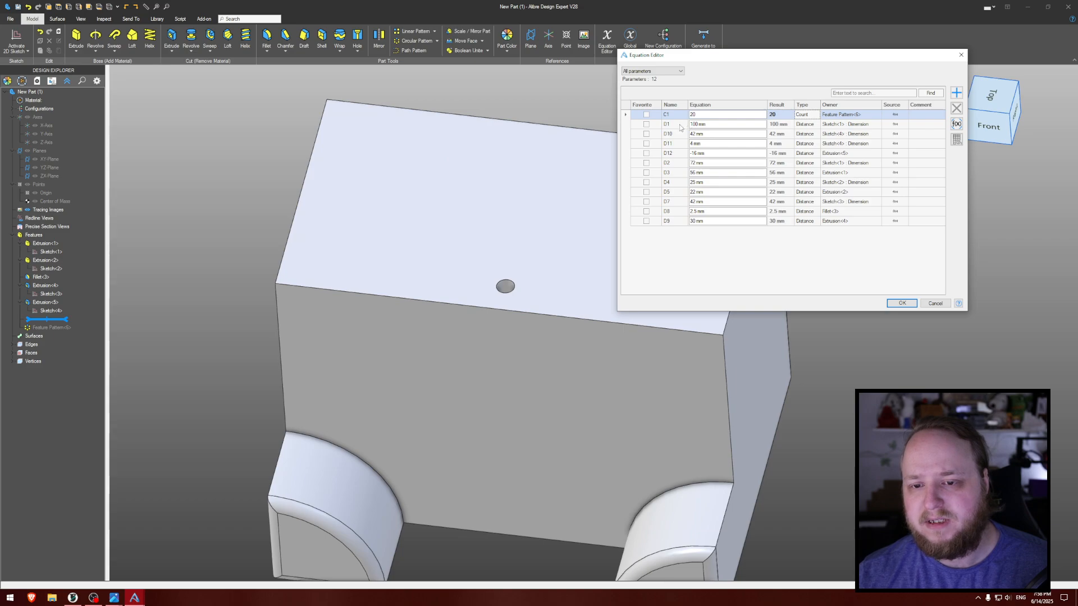
pyautogui.click(933, 304)
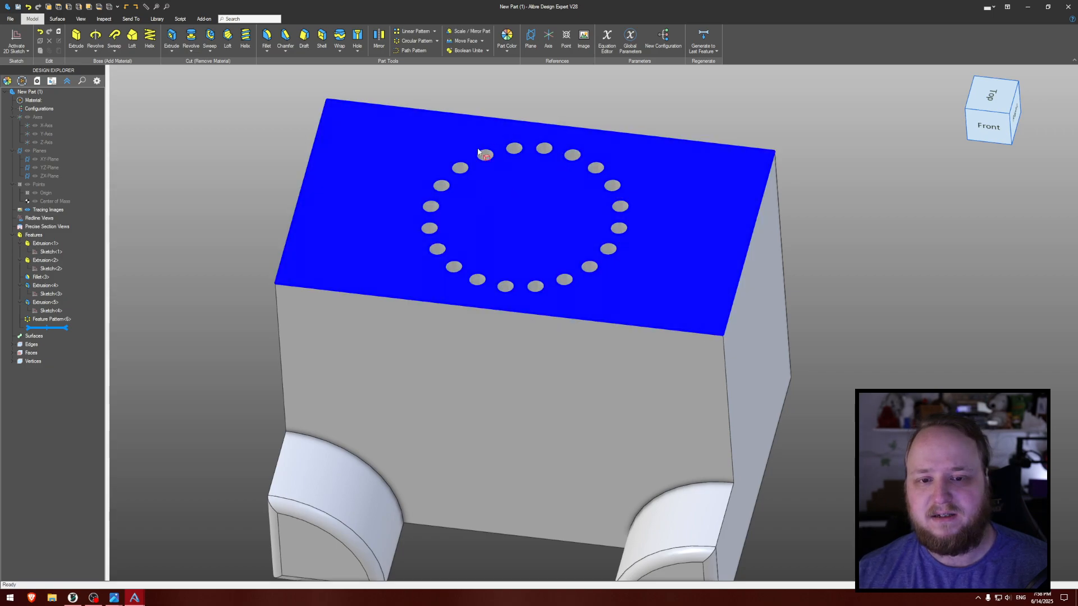
# - Try to set the hole pattern's count to 16 and dimension D1 to 90 in the Equation Editor, and recheck the parameters
pyautogui.click(607, 39)
pyautogui.click(704, 115)
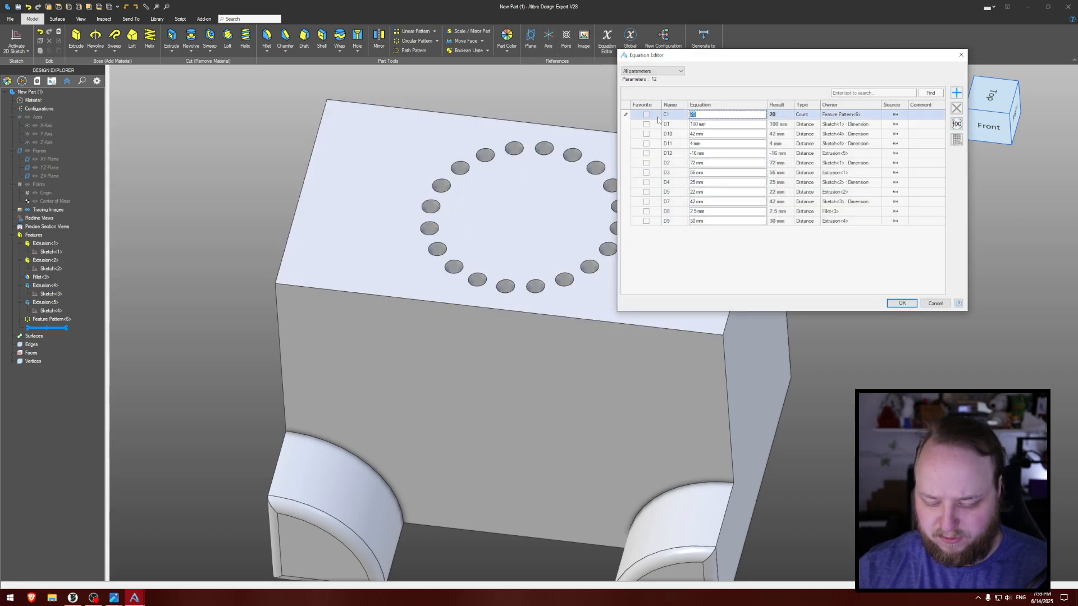
pyautogui.write('16')
pyautogui.click(713, 124)
pyautogui.write('90')
pyautogui.click(894, 300)
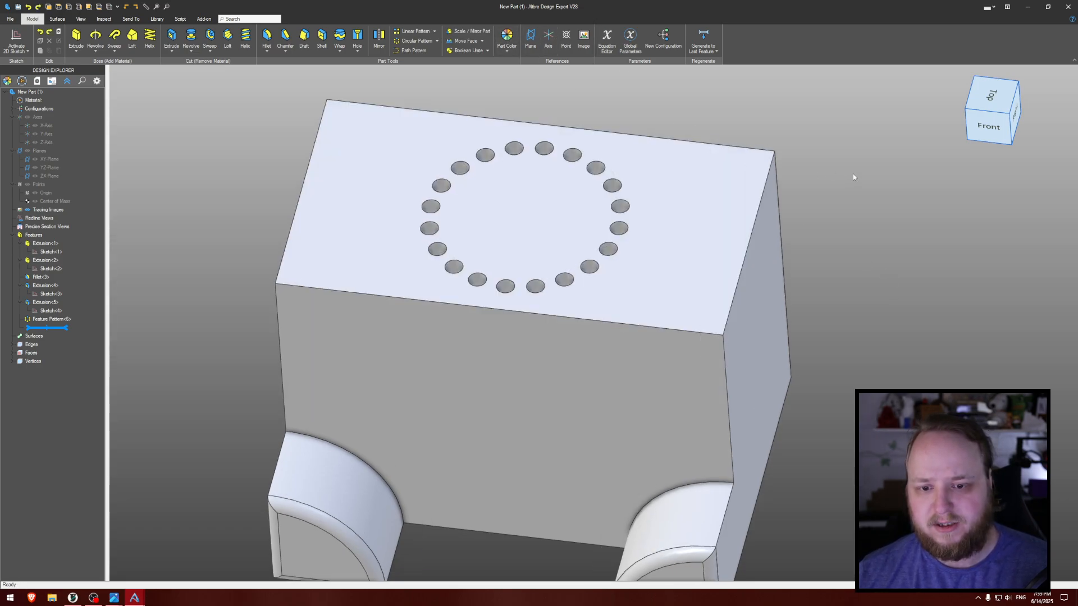
pyautogui.click(607, 40)
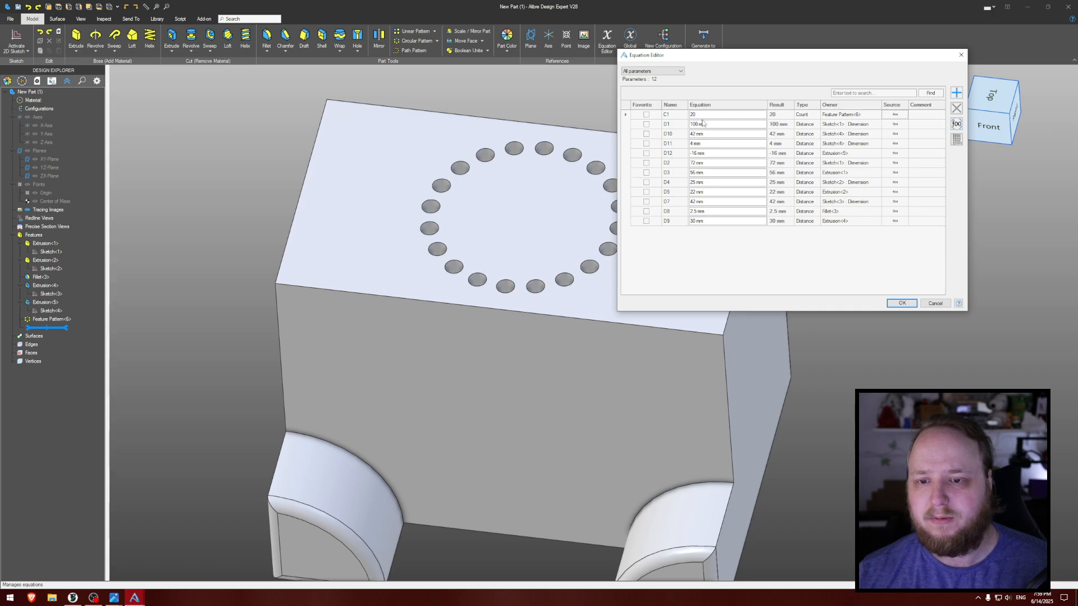
pyautogui.click(899, 303)
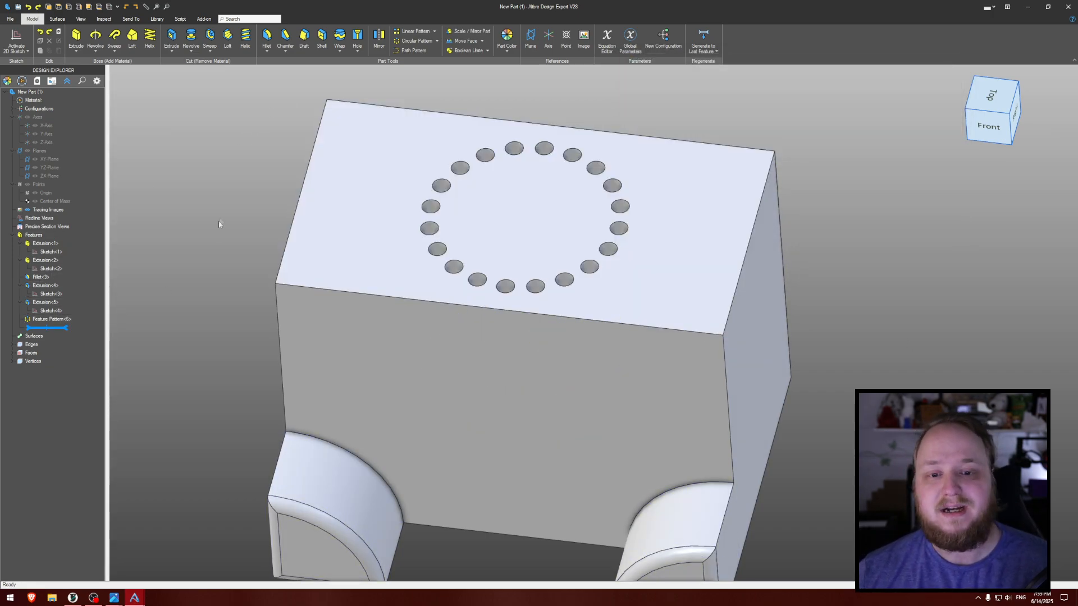
# - Open the small hole's sketch for editing, view its dimension labels, and exit the sketch
pyautogui.rightClick(48, 312)
pyautogui.click(61, 319)
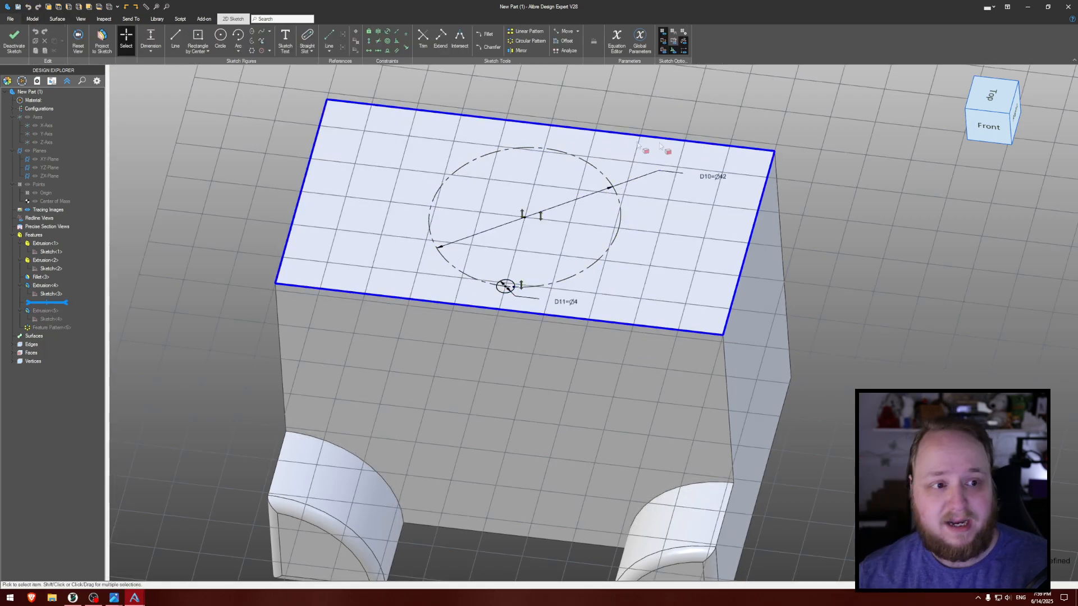
pyautogui.click(14, 39)
pyautogui.click(10, 19)
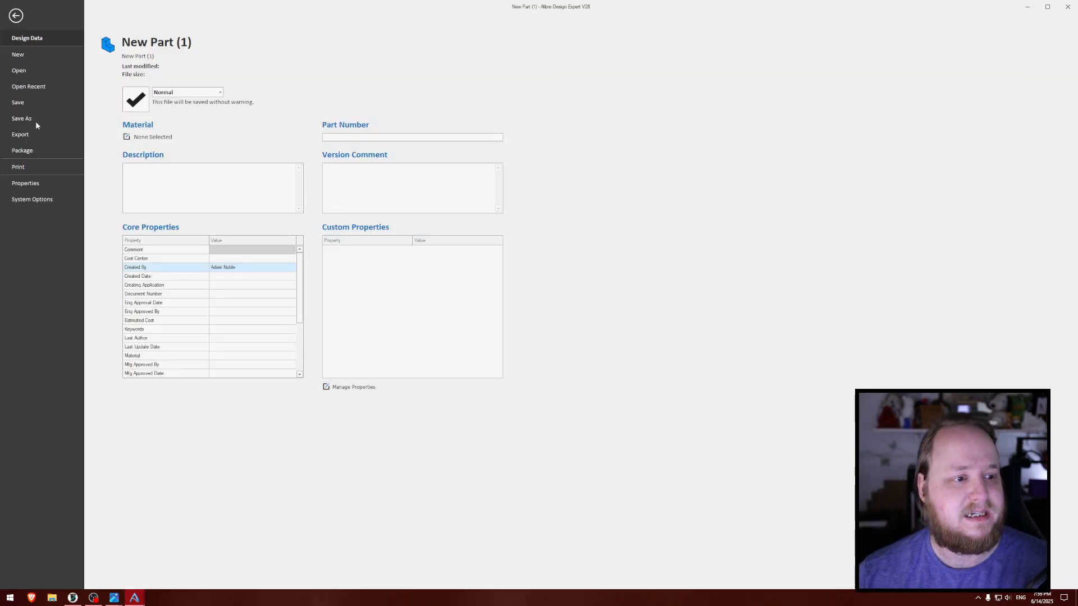
pyautogui.click(35, 199)
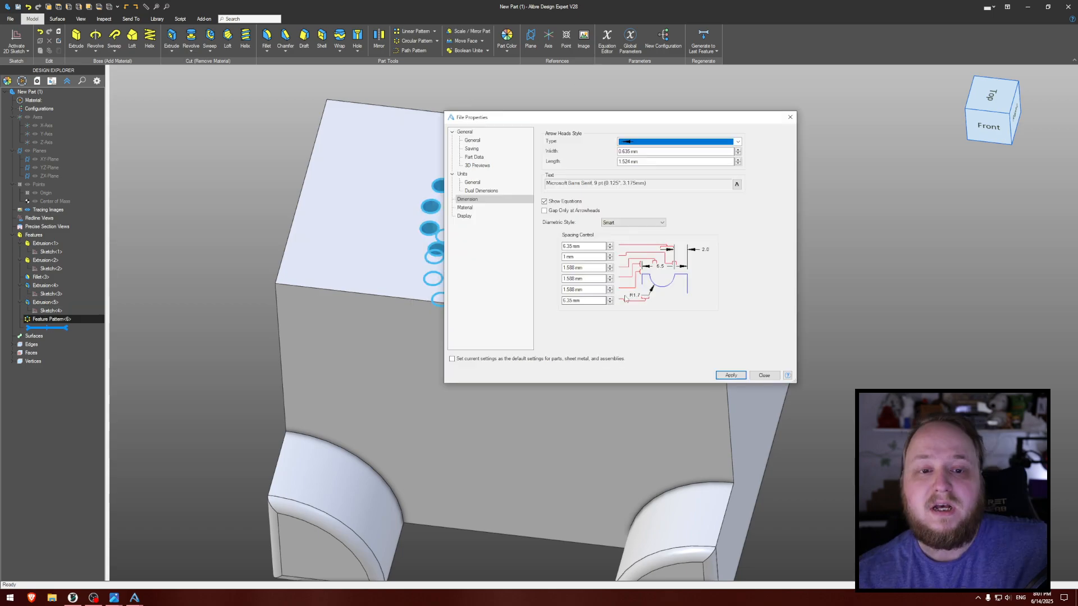
pyautogui.click(764, 375)
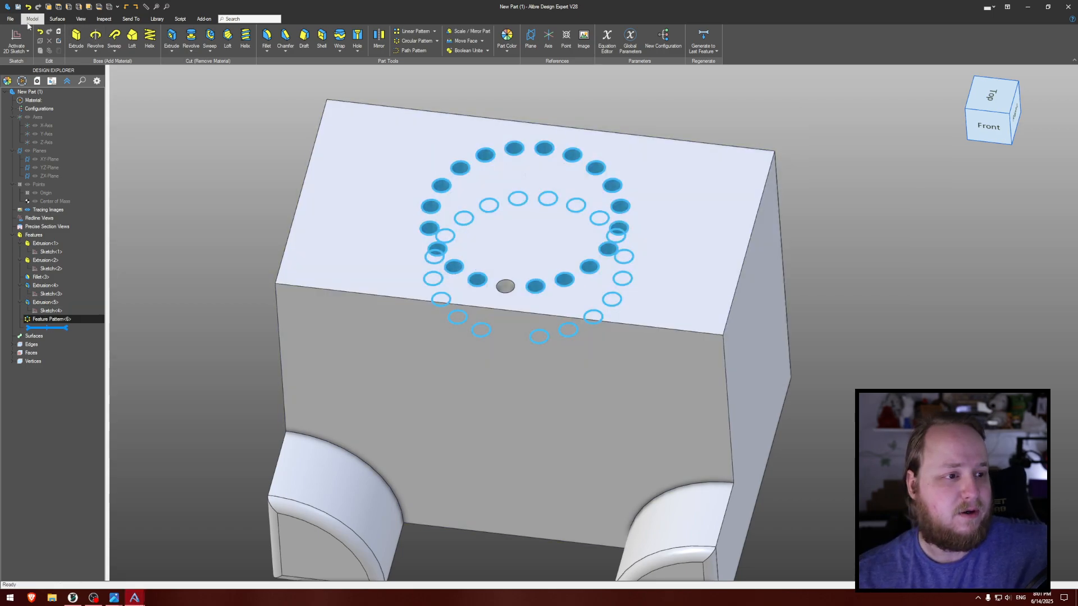
# - Enable Show Equations in the dimension settings of the part's file properties, and apply the change
pyautogui.click(10, 19)
pyautogui.click(27, 183)
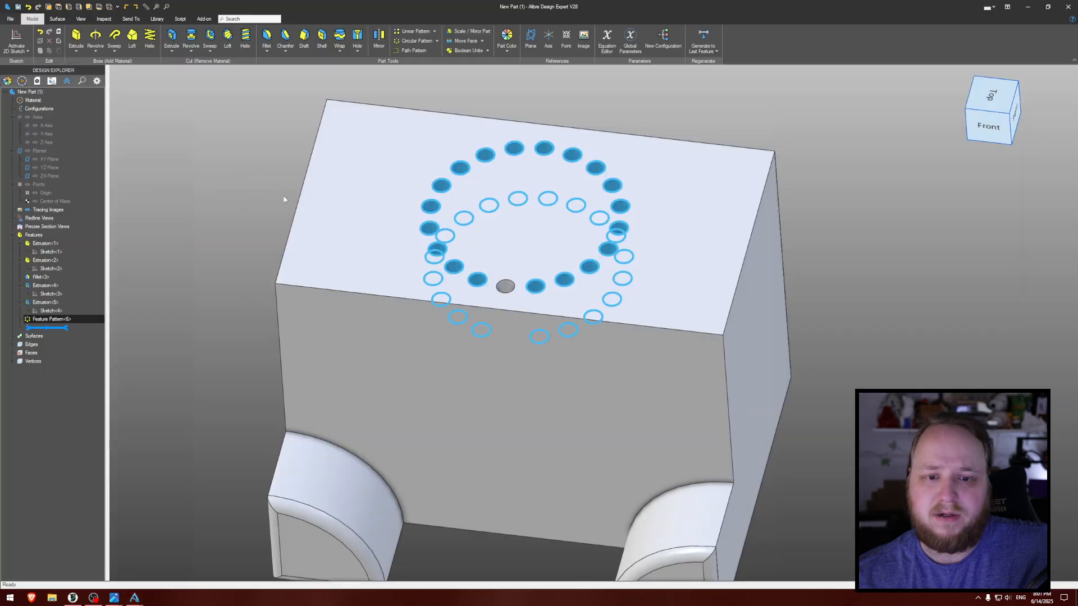
pyautogui.click(467, 200)
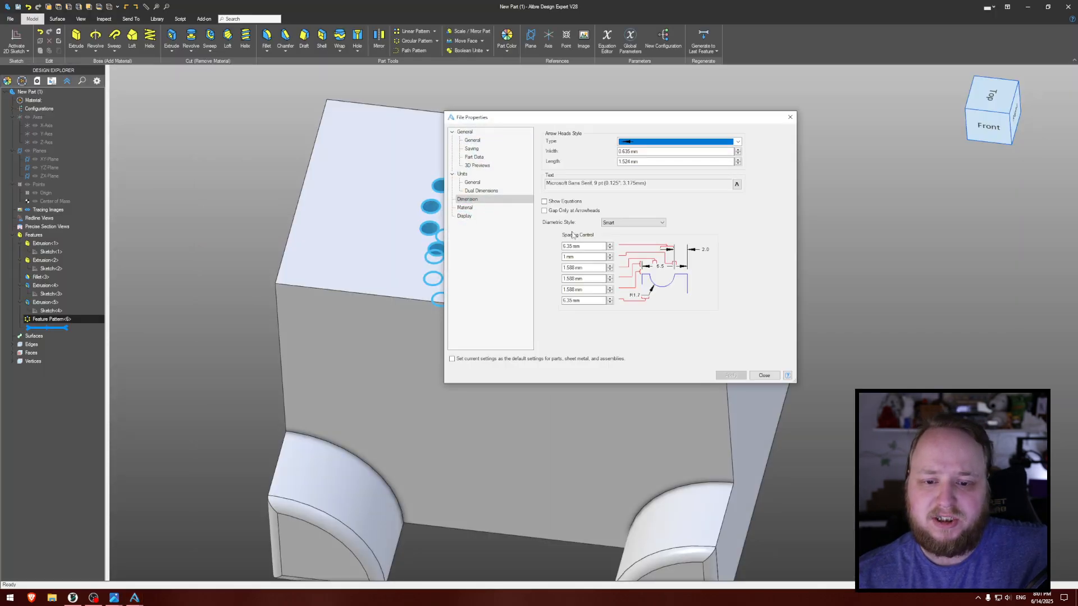
pyautogui.click(730, 375)
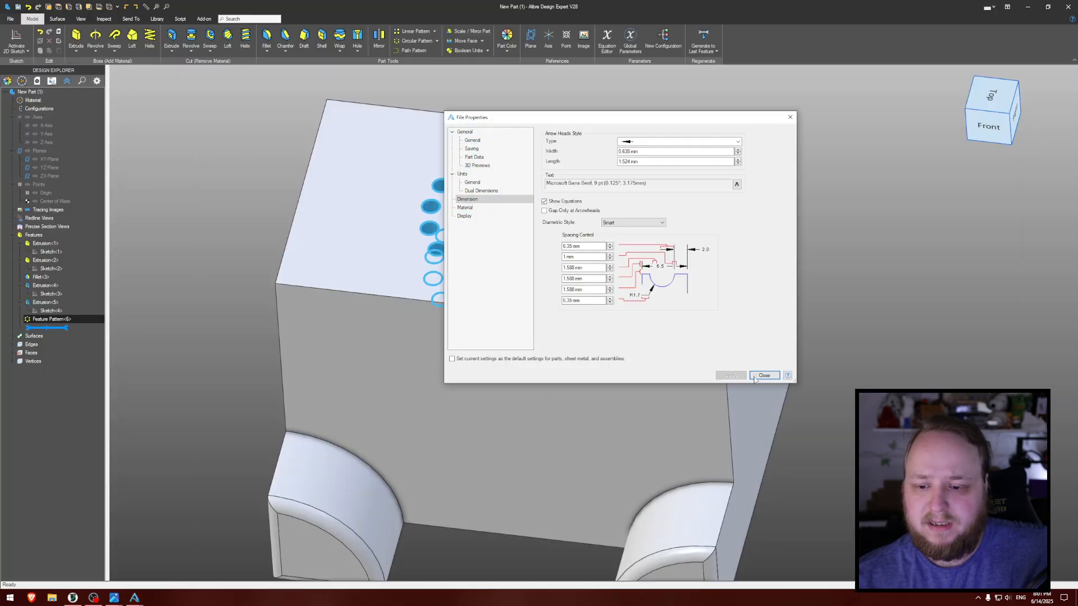
pyautogui.click(764, 375)
# - Reopen the small hole's sketch to check how its dimensions are labelled, and exit the sketch
pyautogui.rightClick(46, 311)
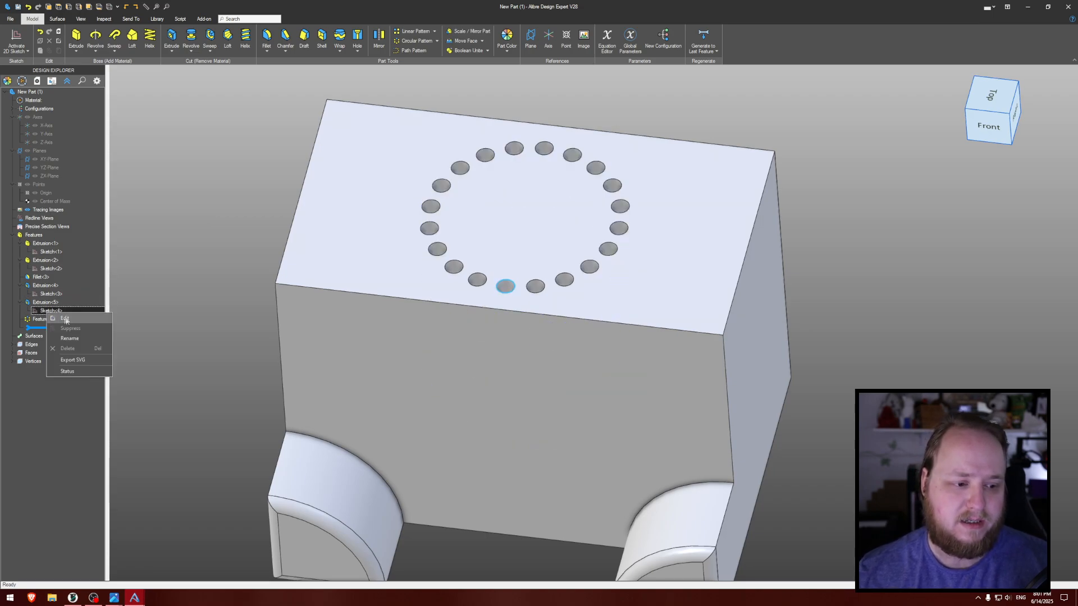
pyautogui.click(56, 319)
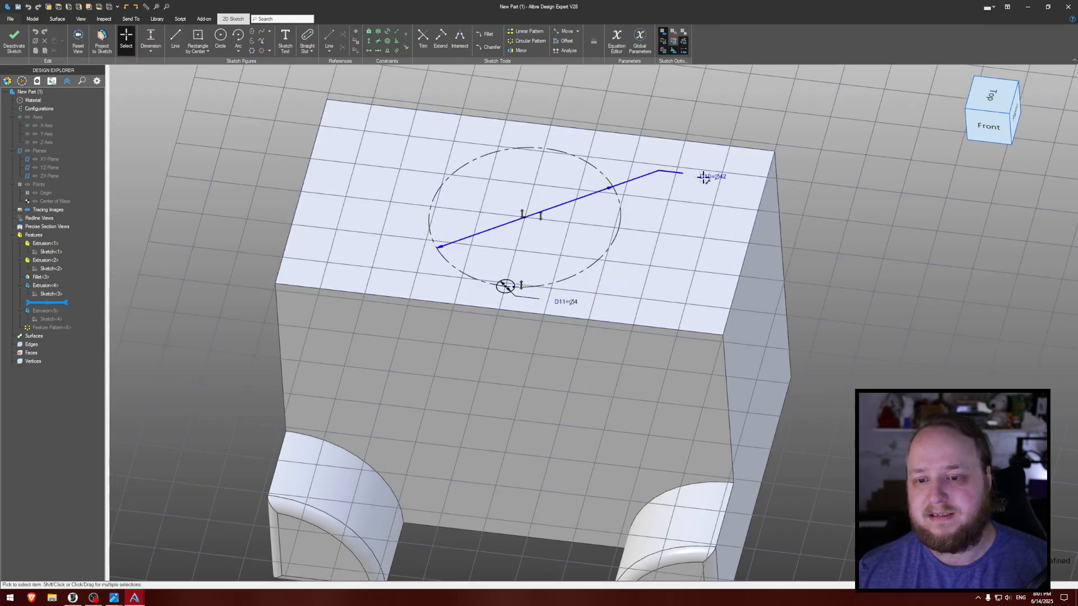
pyautogui.click(14, 38)
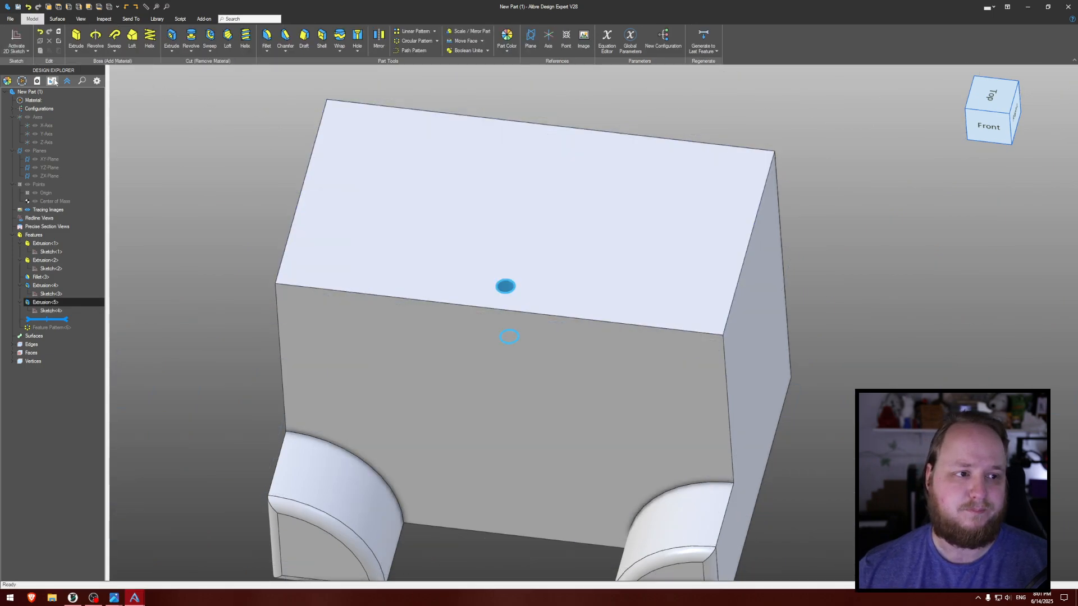
# - Review the dimension settings in the file properties, including the option to make them the default for parts, sheet metal and assemblies
pyautogui.click(11, 18)
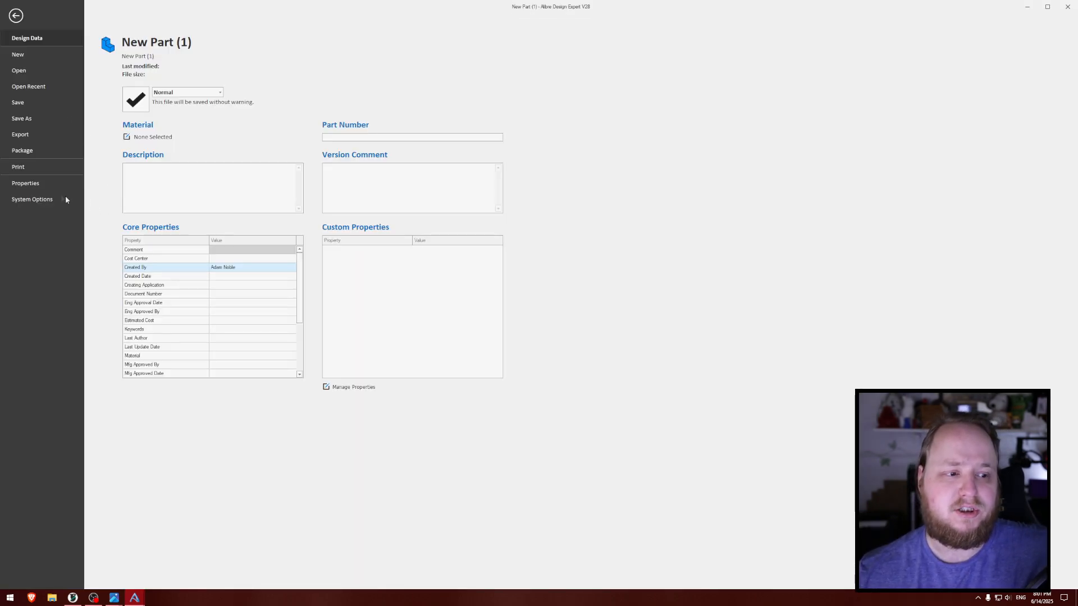
pyautogui.click(35, 186)
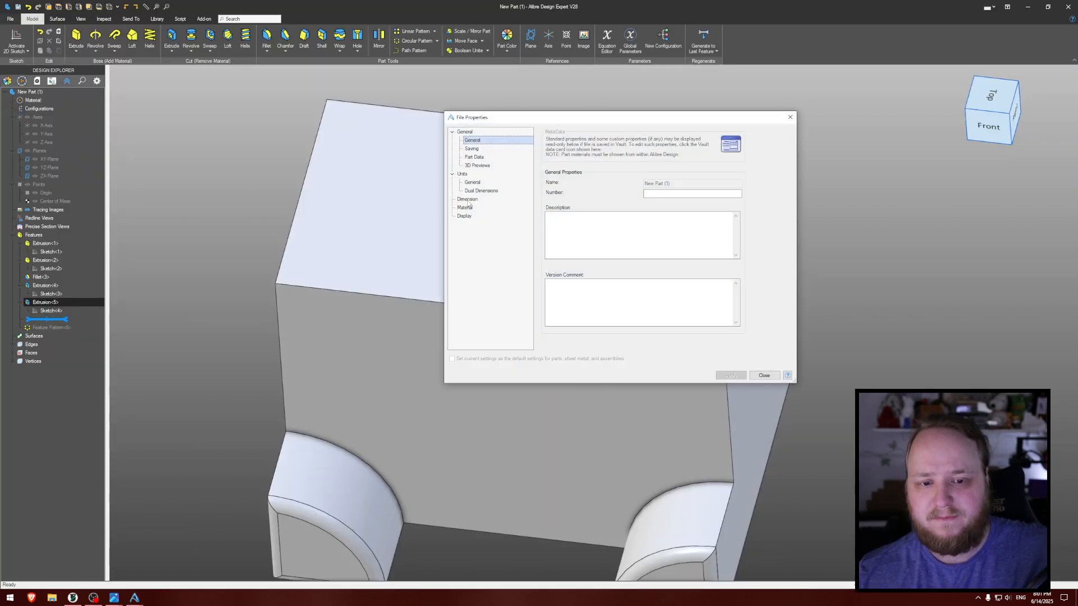
pyautogui.click(468, 199)
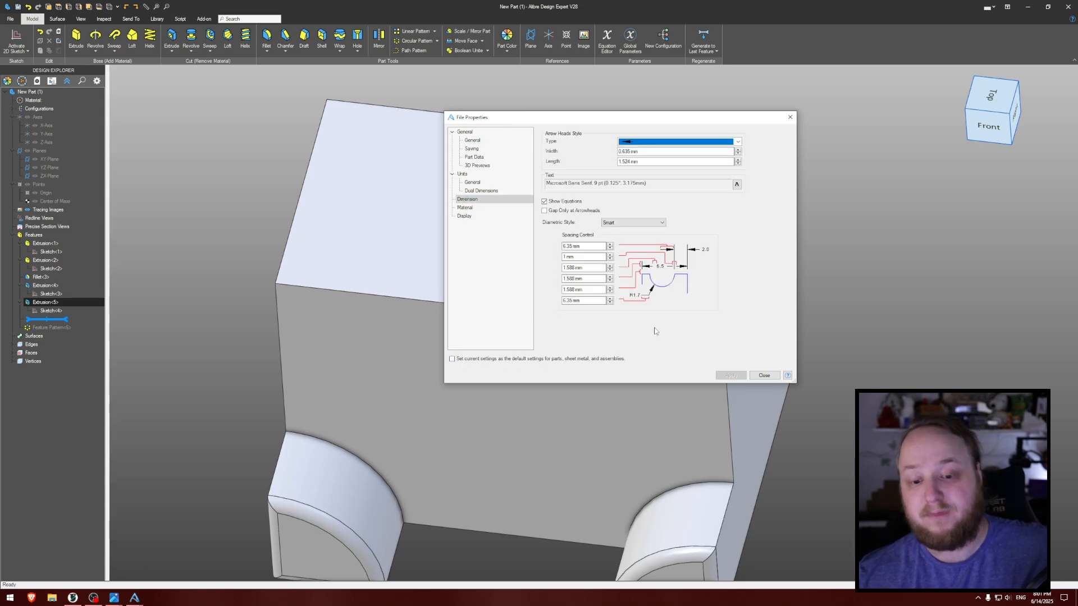
pyautogui.click(587, 358)
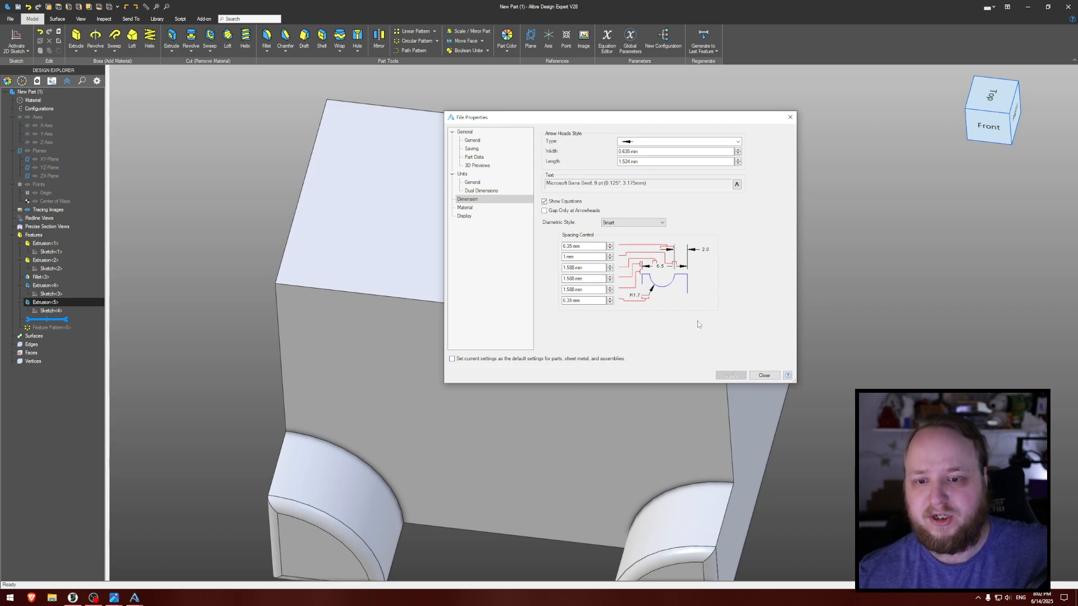
pyautogui.moveTo(639, 121); pyautogui.dragTo(605, 127)
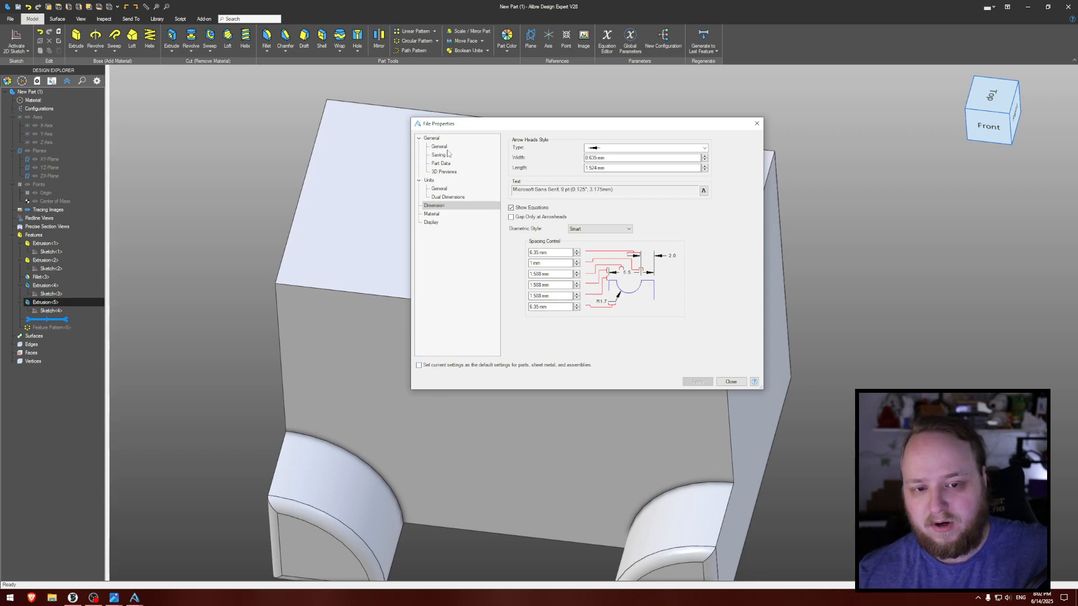
pyautogui.click(731, 381)
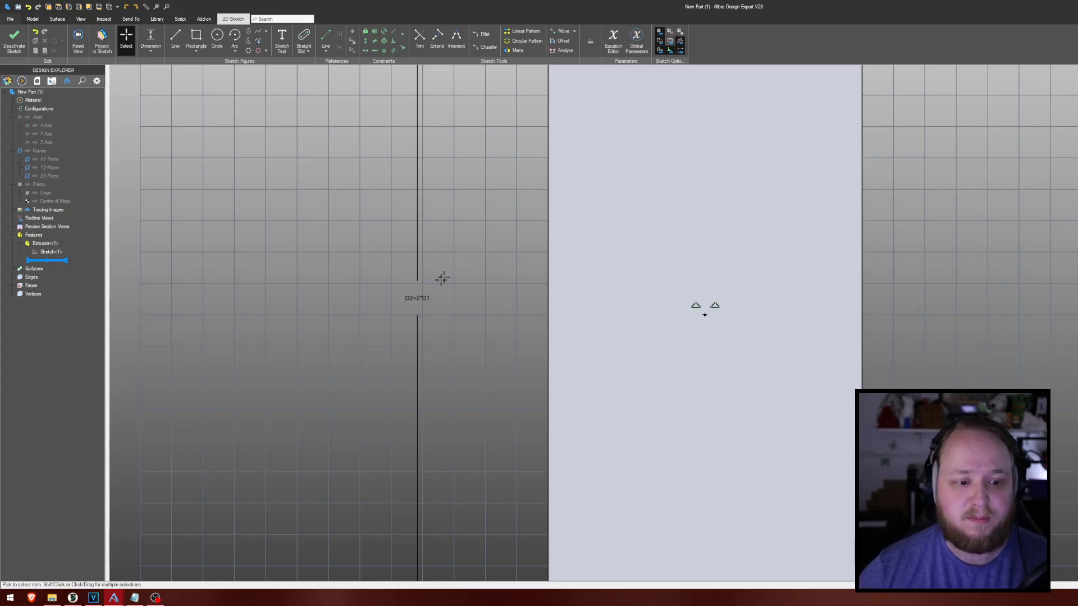
# - Open the sketch's vertical dimension D2 for editing and try out the expressions 2*D1 and 2*d3 and the operators /*-+
pyautogui.doubleClick(417, 298)
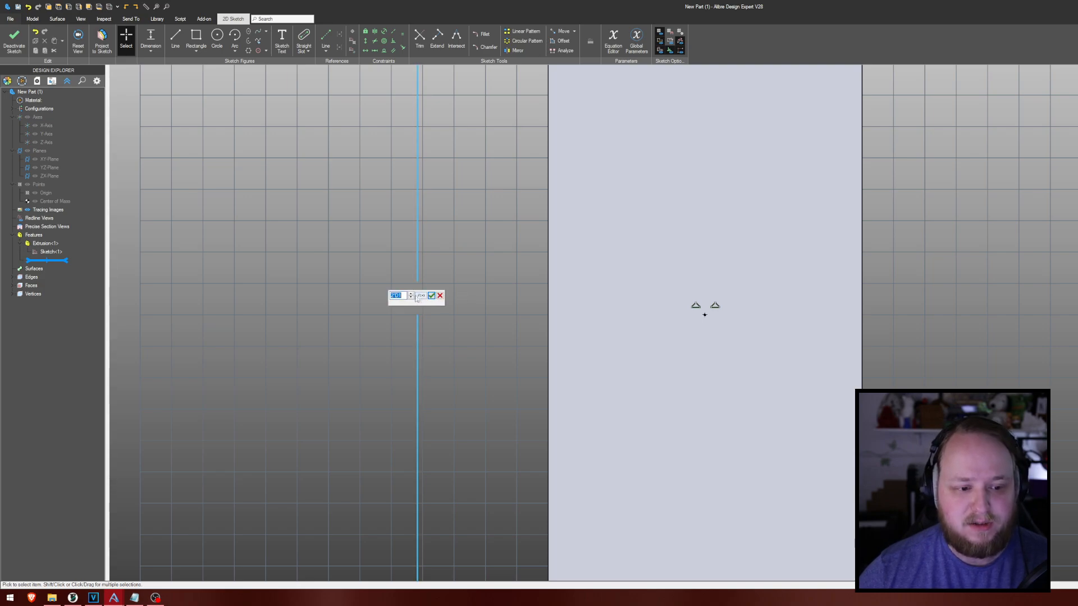
pyautogui.click(403, 296)
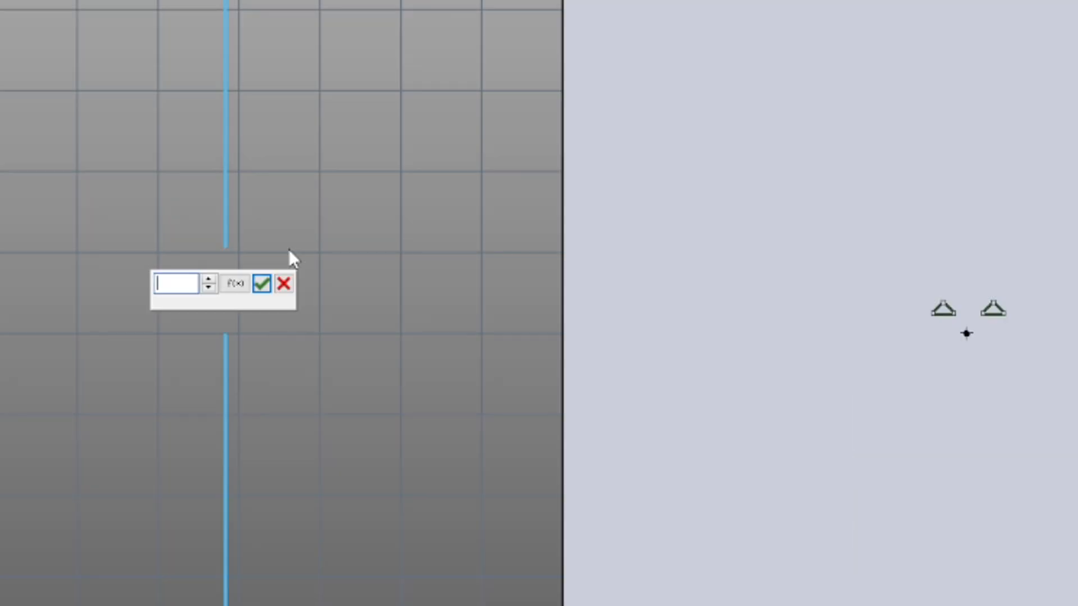
pyautogui.write('2*D1')
pyautogui.press('BackSpace')
pyautogui.press('BackSpace')
pyautogui.write('d3')
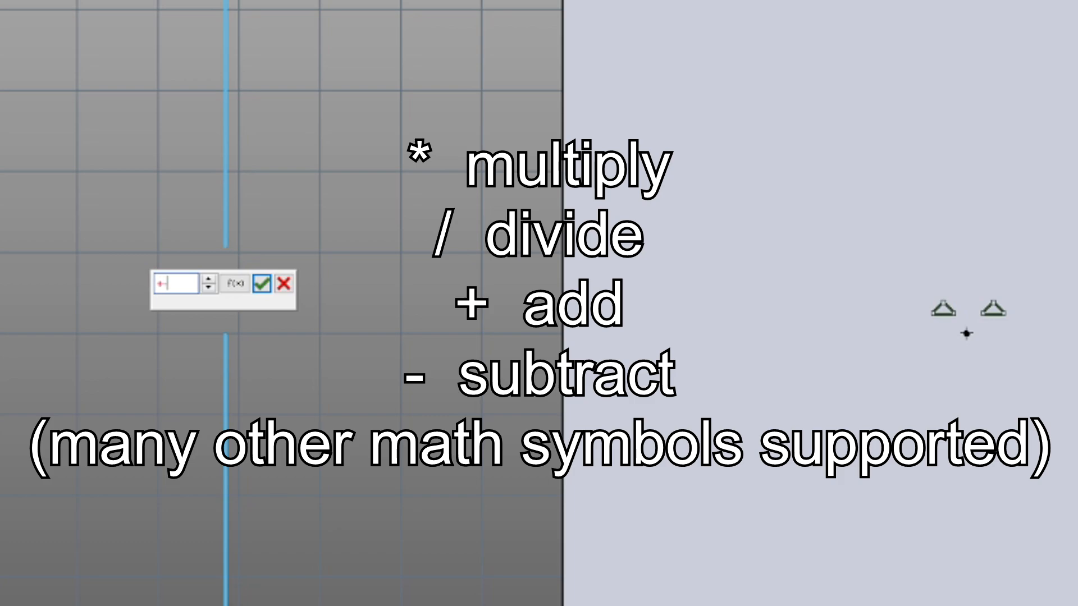
pyautogui.press('BackSpace')
pyautogui.write('/*-+')
pyautogui.press('BackSpace')
pyautogui.press('BackSpace')
pyautogui.press('BackSpace')
pyautogui.press('BackSpace')
# - Set the sketch's vertical dimension to the equation 2*(0.75*d1)
pyautogui.write('2*(0.7')
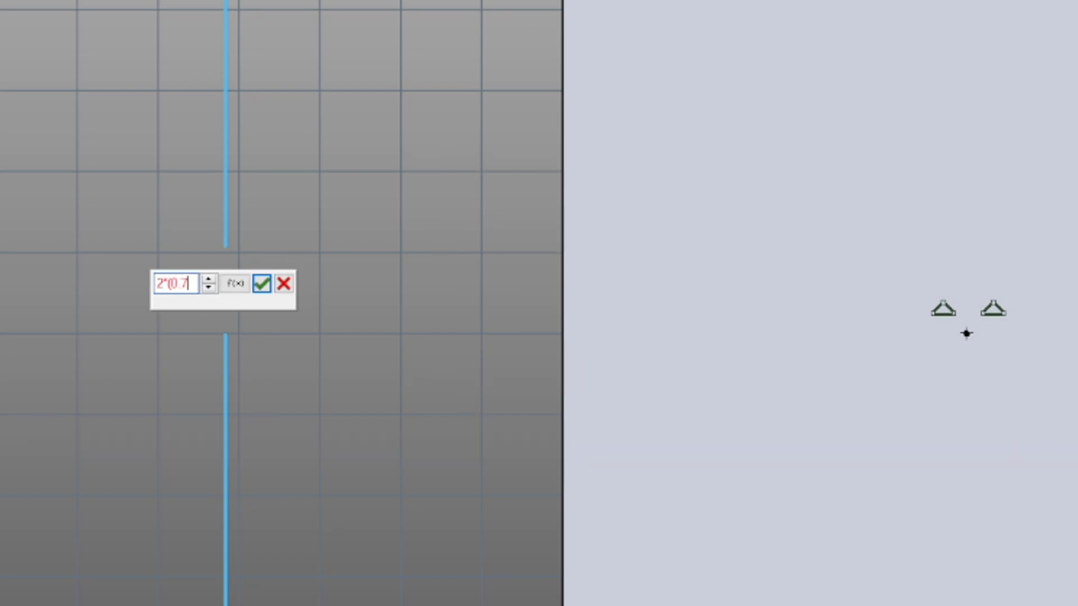
pyautogui.write('5*d1)')
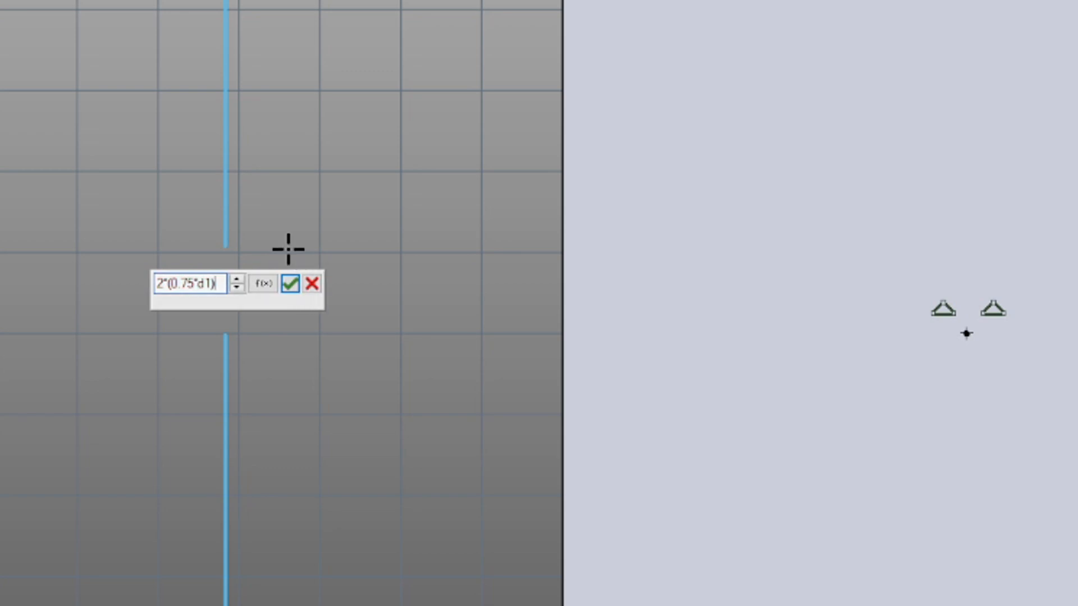
pyautogui.press('Return')
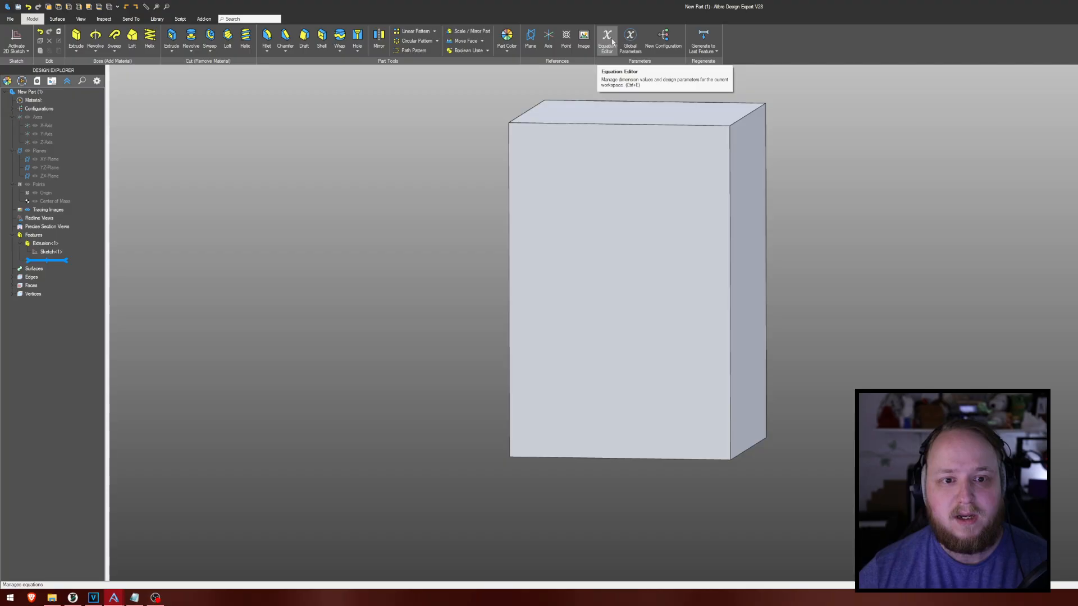
# - Rename parameter D1 to main in the Equation Editor, and check the equations that reference it
pyautogui.click(607, 38)
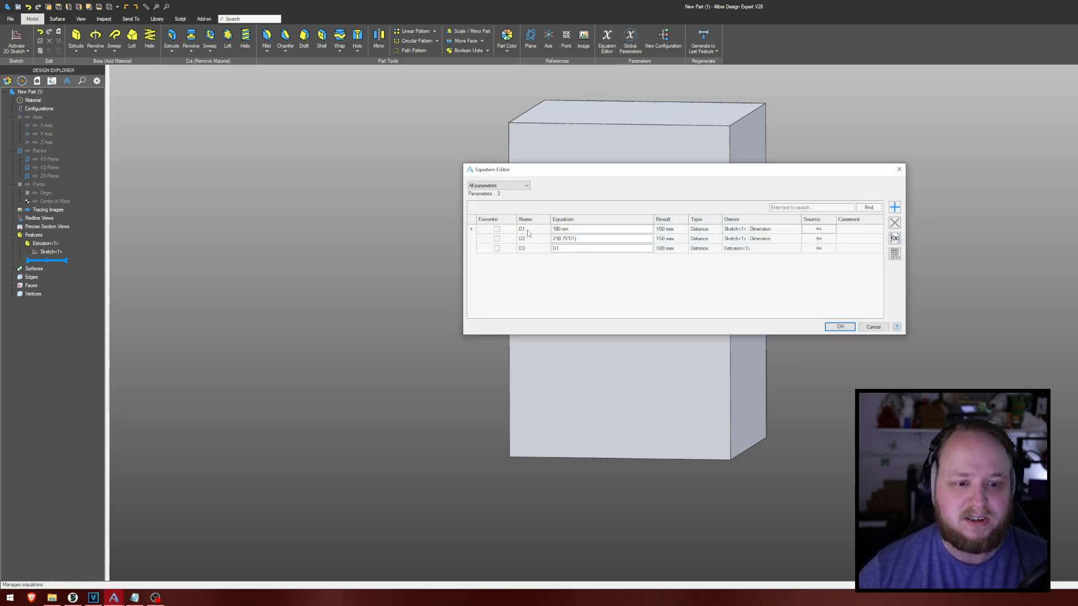
pyautogui.doubleClick(527, 231)
pyautogui.write('W')
pyautogui.press('Return')
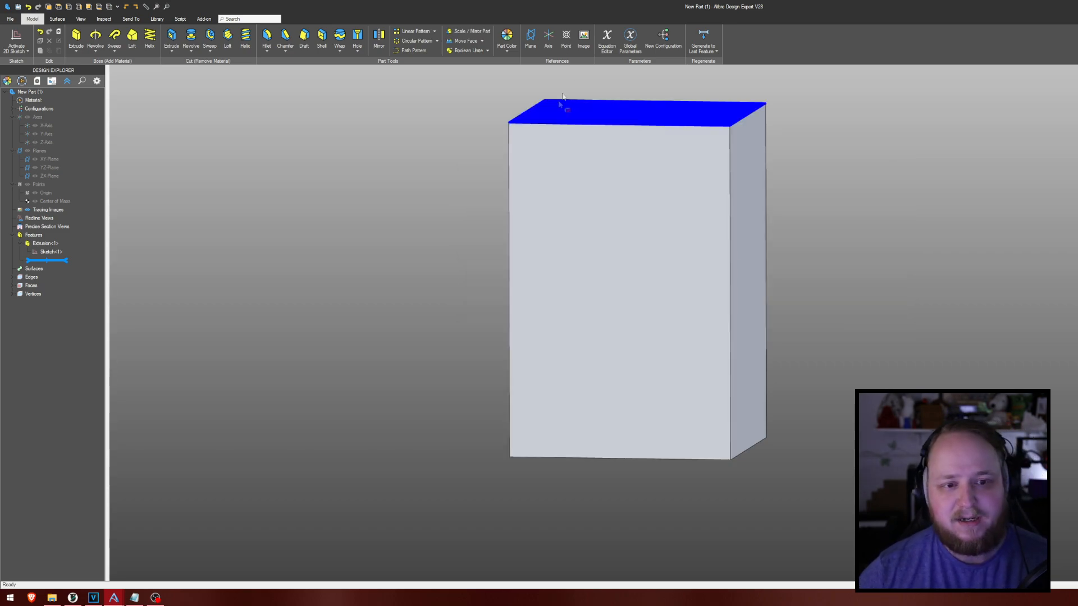
pyautogui.click(607, 40)
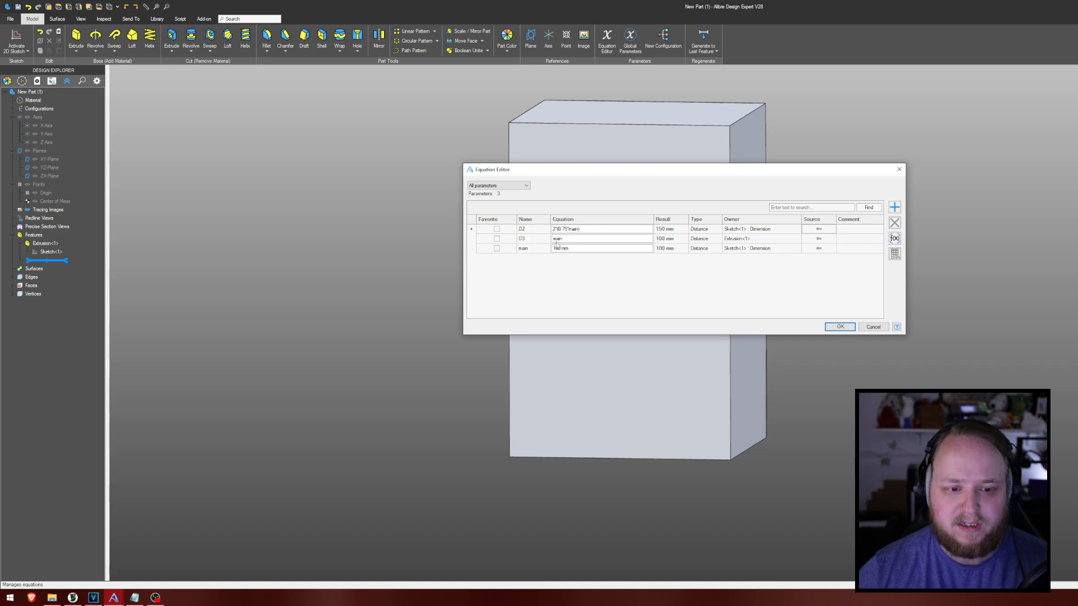
pyautogui.click(840, 327)
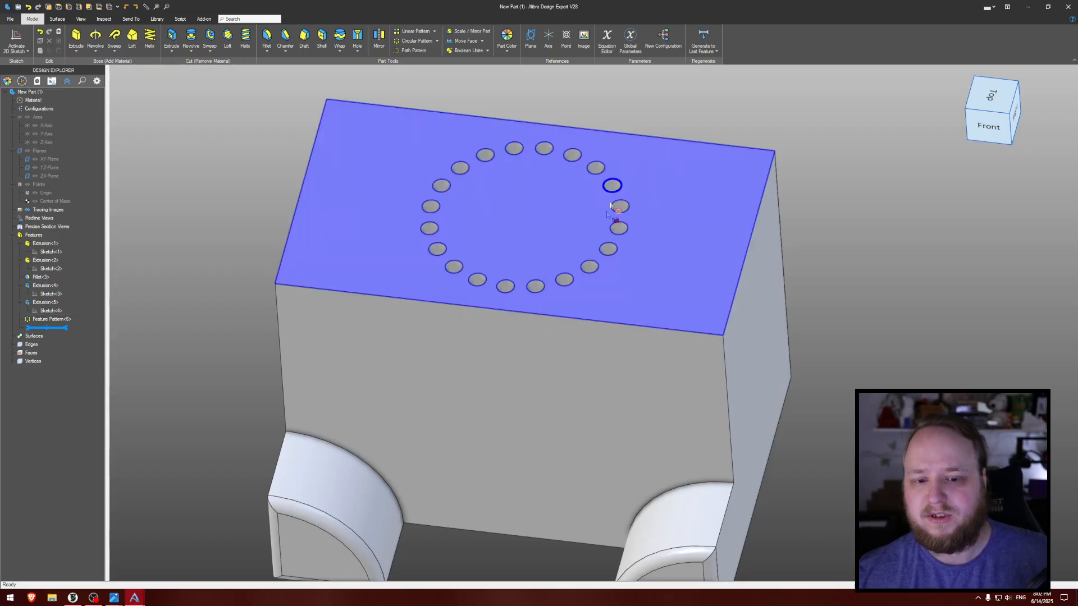
# - Sketch a 28 mm diameter circle on the block's top face, centred in the ring of holes, and extrude it 16 mm as a boss
pyautogui.moveTo(842, 181); pyautogui.dragTo(699, 231, button='middle')
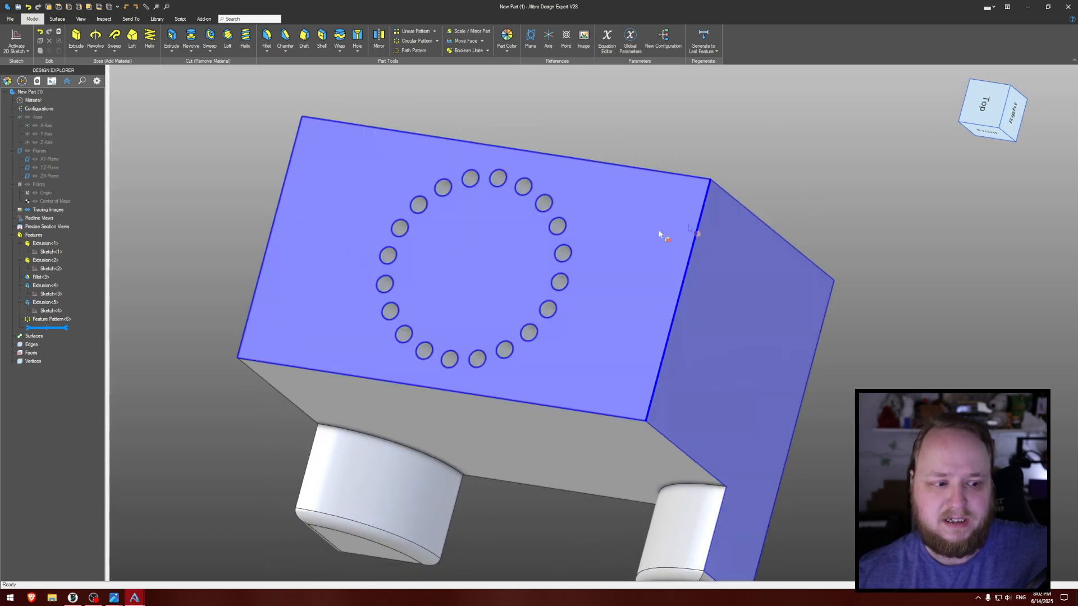
pyautogui.moveTo(873, 219); pyautogui.dragTo(657, 129, button='middle')
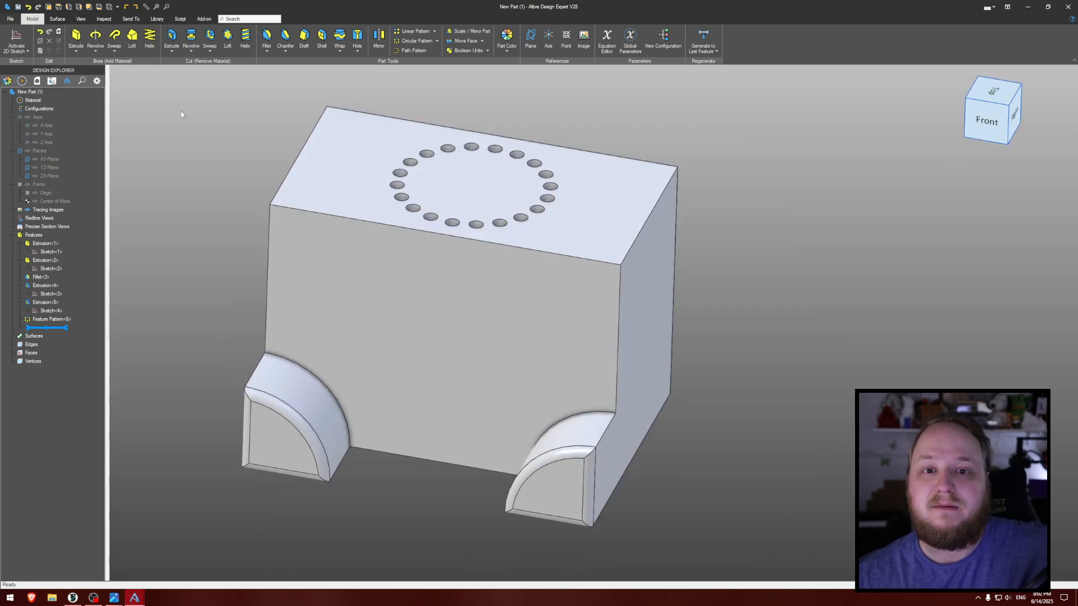
pyautogui.moveTo(181, 111); pyautogui.dragTo(200, 144, button='middle')
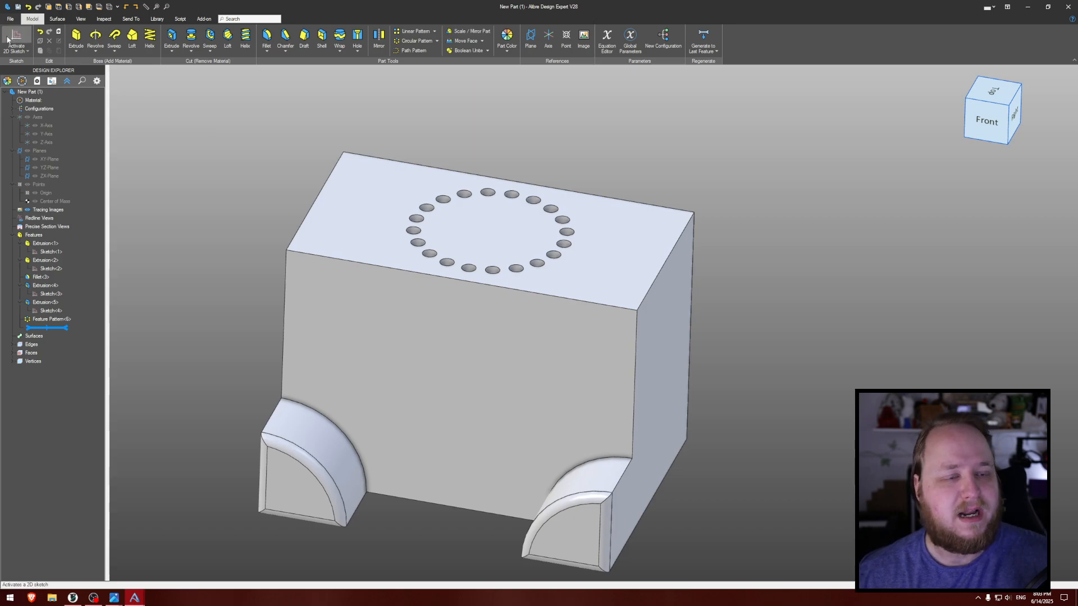
pyautogui.click(506, 231)
pyautogui.hotkey('ctrl', 'k')
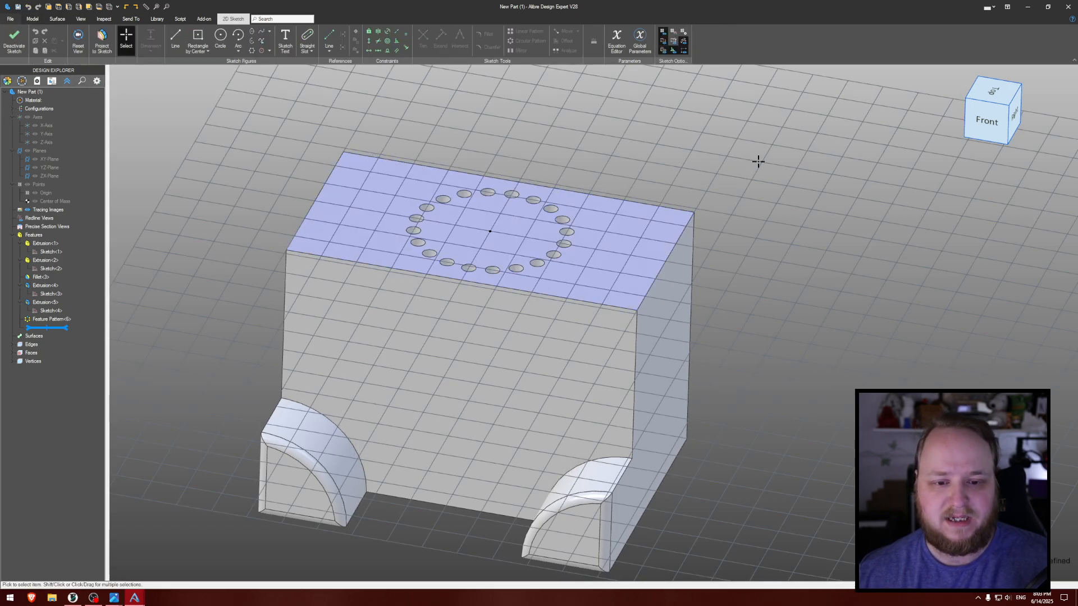
pyautogui.press('c')
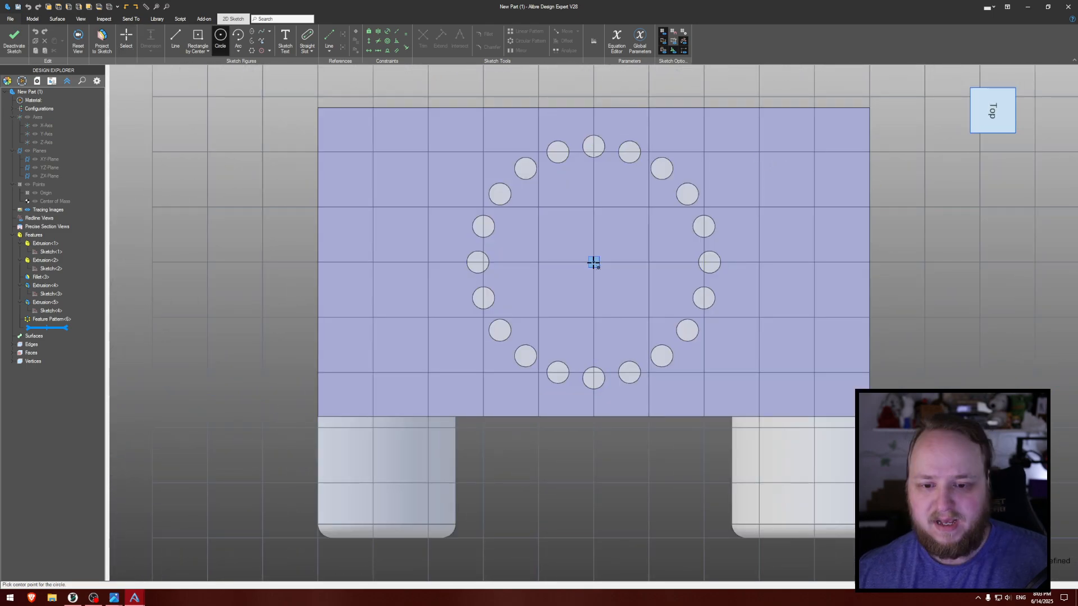
pyautogui.click(593, 262)
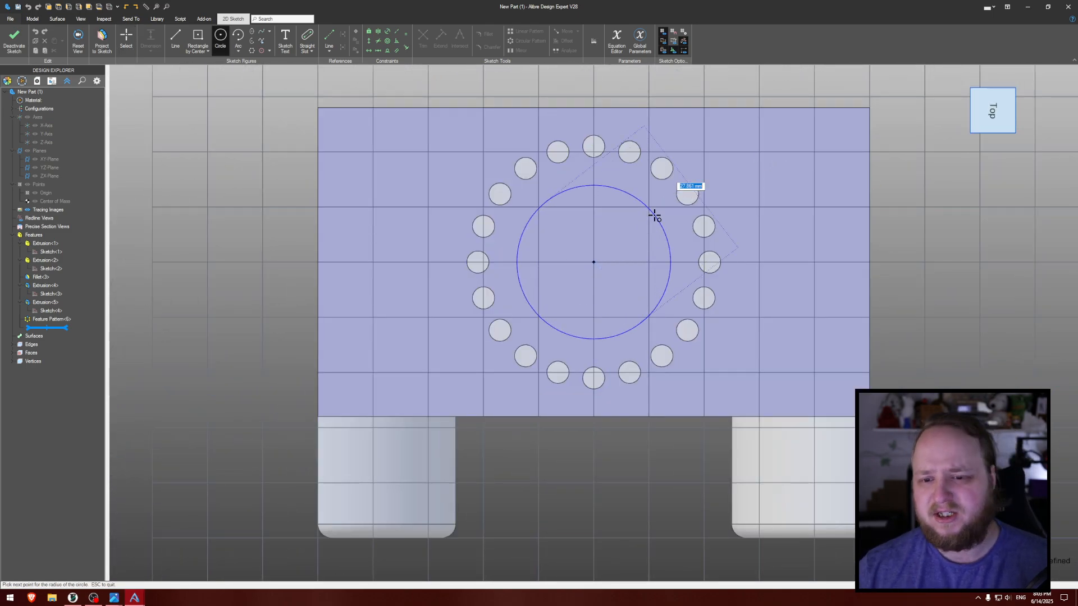
pyautogui.write('28')
pyautogui.press('Return')
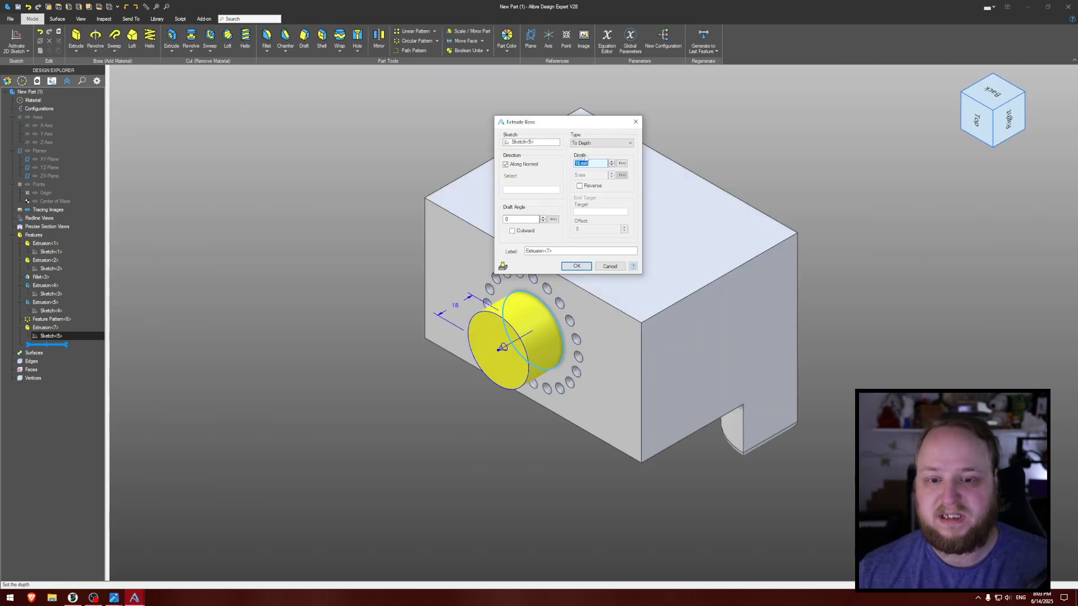
pyautogui.click(586, 267)
# - Create an external thread from the top circular edge of the cylindrical boss with a thread length of 16 mm
pyautogui.moveTo(298, 219); pyautogui.dragTo(379, 125, button='right')
pyautogui.moveTo(331, 152); pyautogui.dragTo(365, 80, button='middle')
pyautogui.moveTo(410, 149); pyautogui.dragTo(376, 147, button='right')
pyautogui.scroll(2, 388, 180)
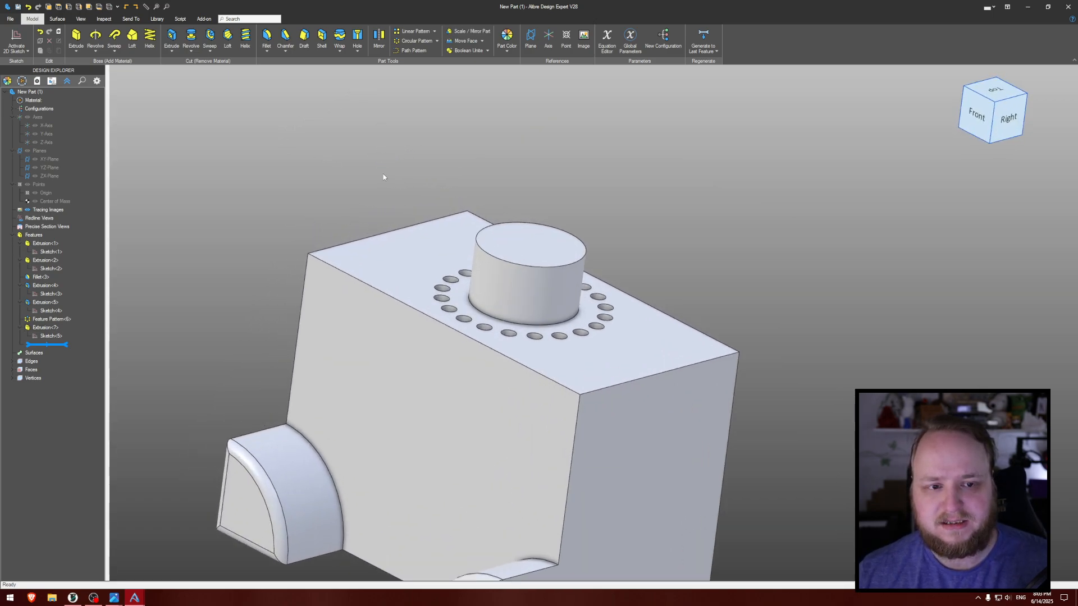
pyautogui.moveTo(386, 175); pyautogui.dragTo(341, 94, button='middle')
pyautogui.click(360, 53)
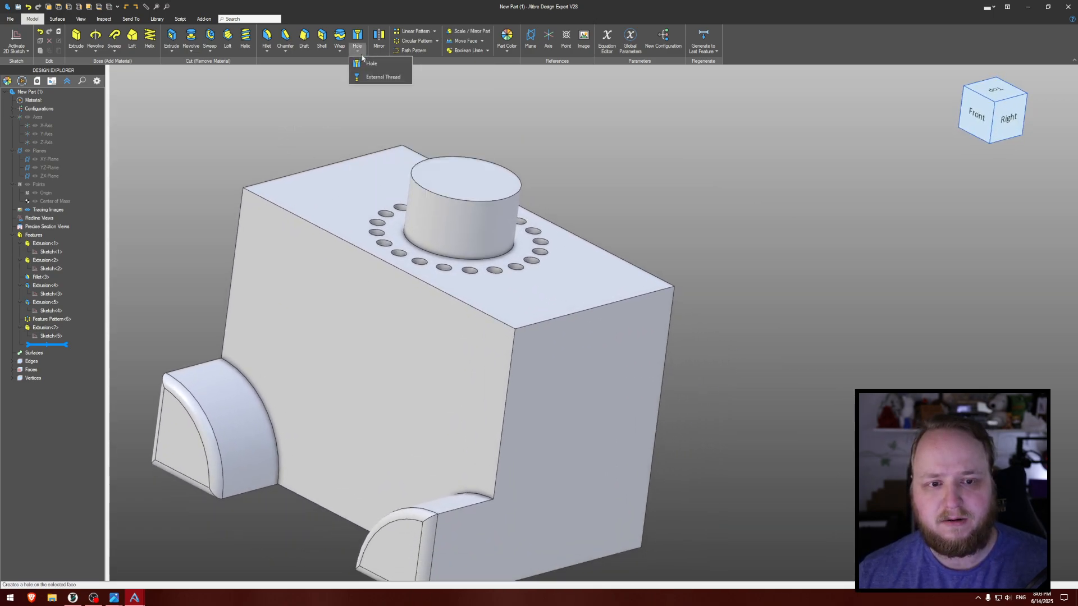
pyautogui.click(374, 78)
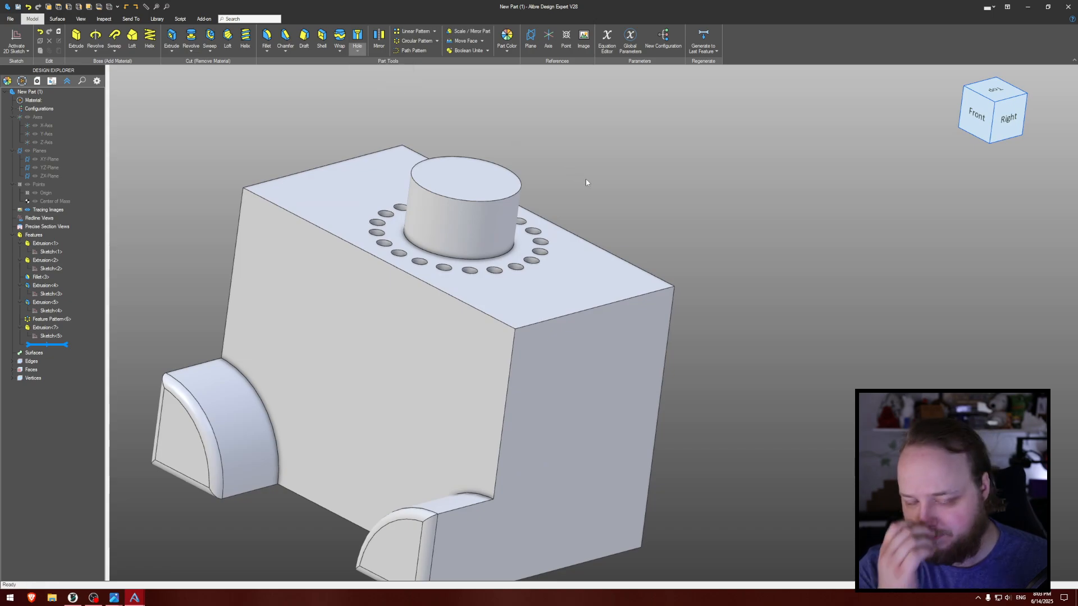
pyautogui.click(511, 197)
pyautogui.scroll(5, 548, 193)
pyautogui.moveTo(546, 192); pyautogui.dragTo(557, 186, button='middle')
pyautogui.scroll(8, 557, 188)
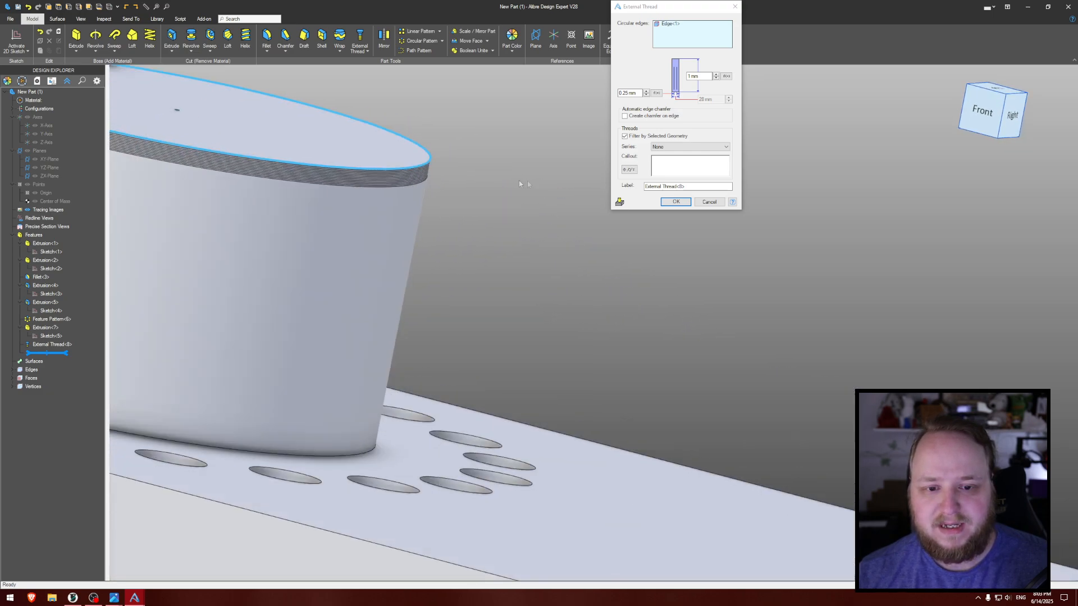
pyautogui.scroll(3, 602, 274)
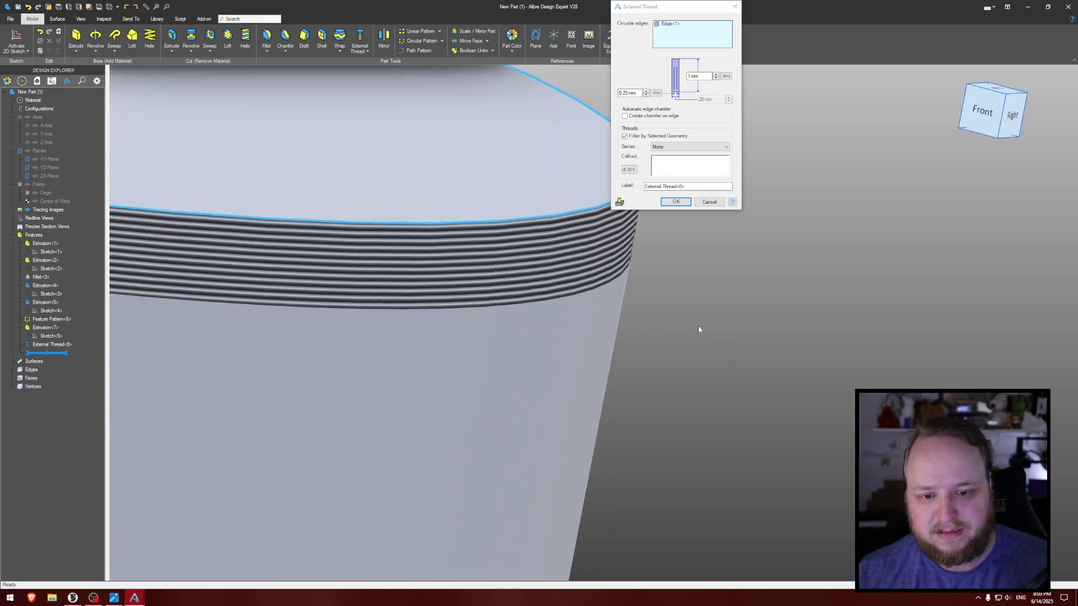
pyautogui.scroll(-9, 674, 316)
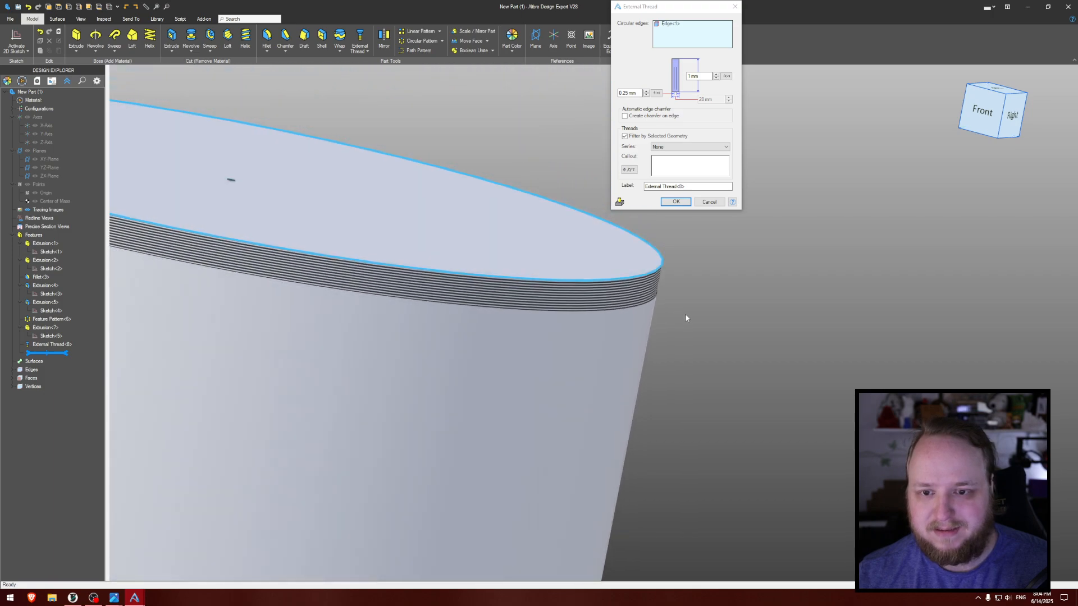
pyautogui.moveTo(704, 312); pyautogui.dragTo(701, 322, button='middle')
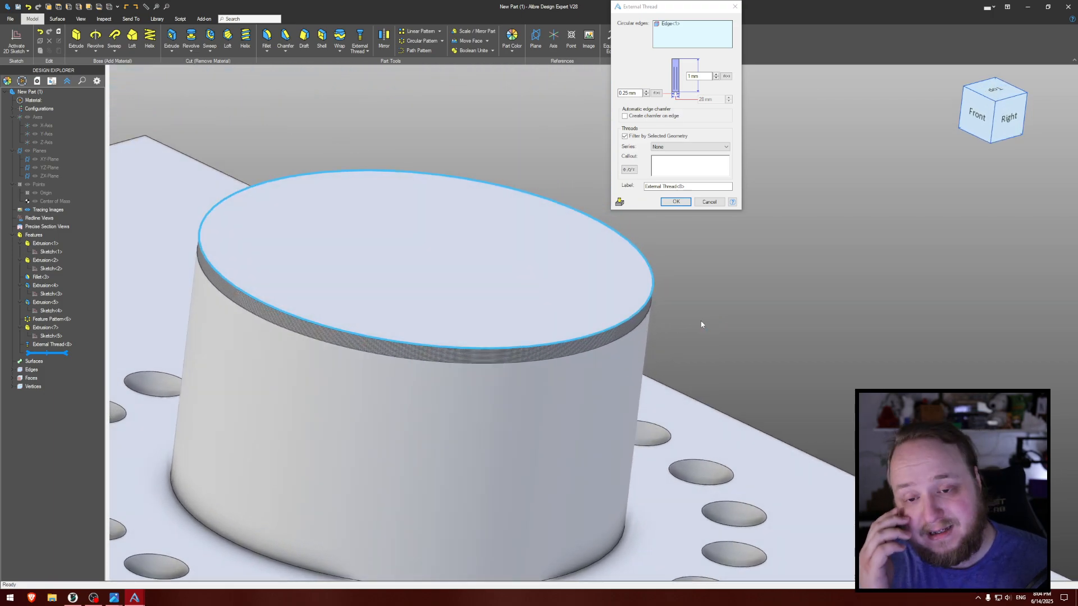
pyautogui.click(699, 76)
pyautogui.write('16')
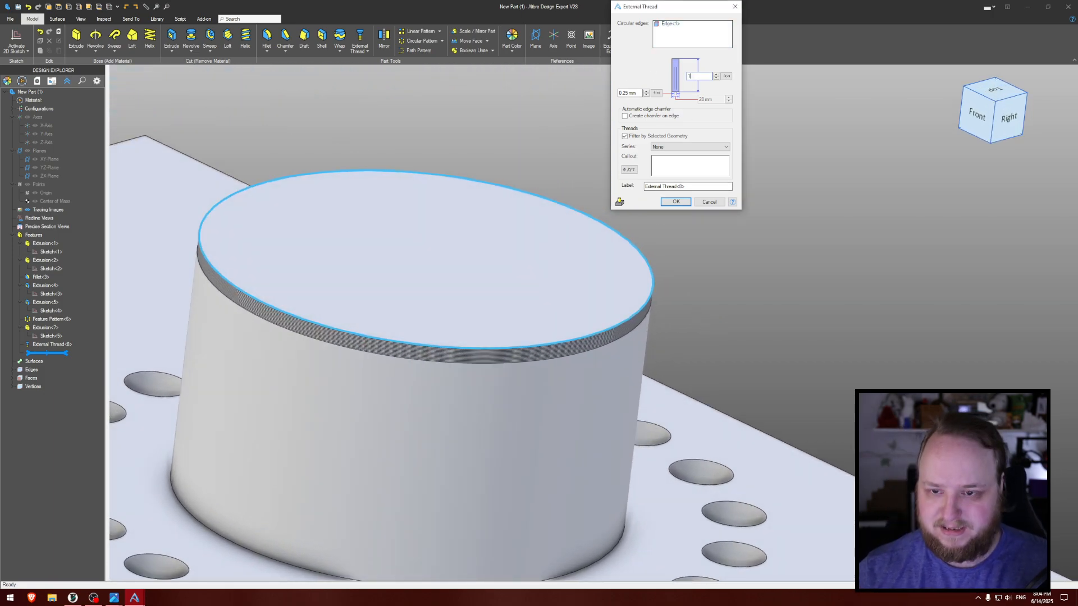
pyautogui.click(678, 161)
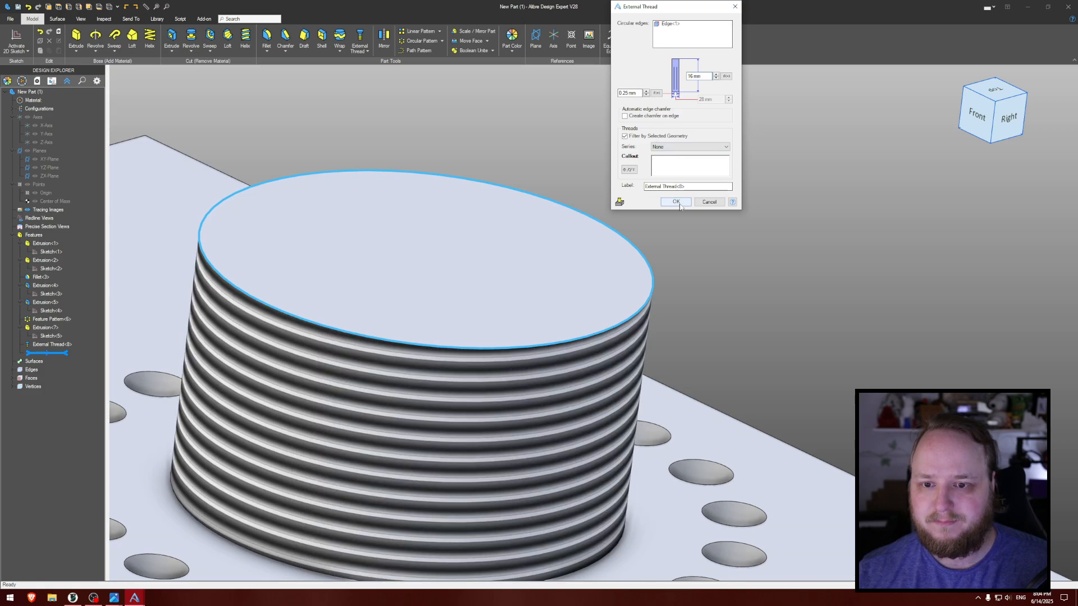
# - Set the external thread's series to ISO - Fine, its size to 28 and its type to M28x3
pyautogui.scroll(-5, 785, 236)
pyautogui.moveTo(790, 253); pyautogui.dragTo(660, 216, button='middle')
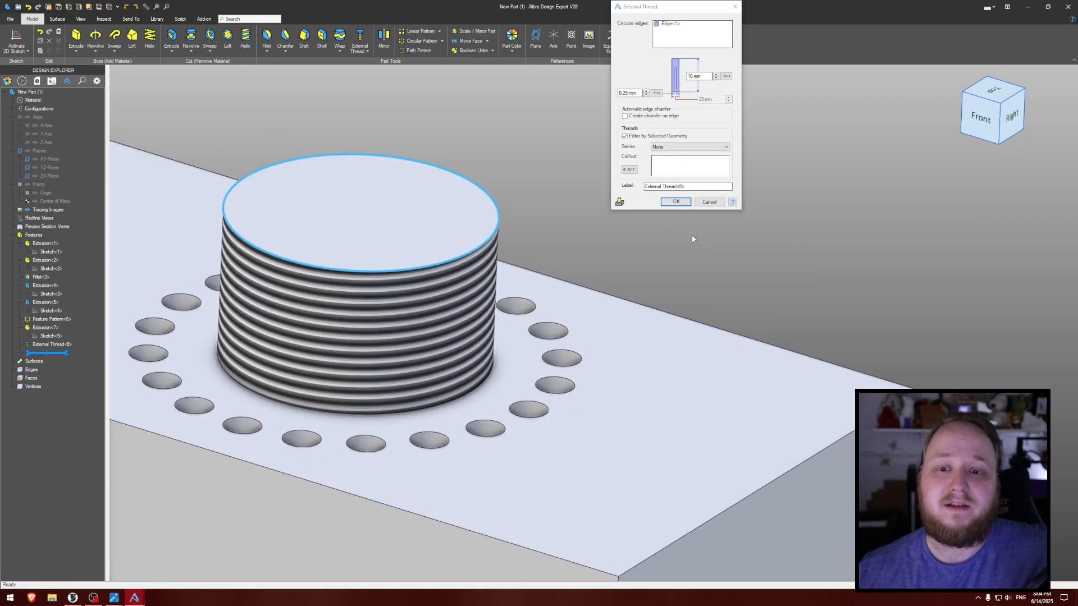
pyautogui.click(684, 148)
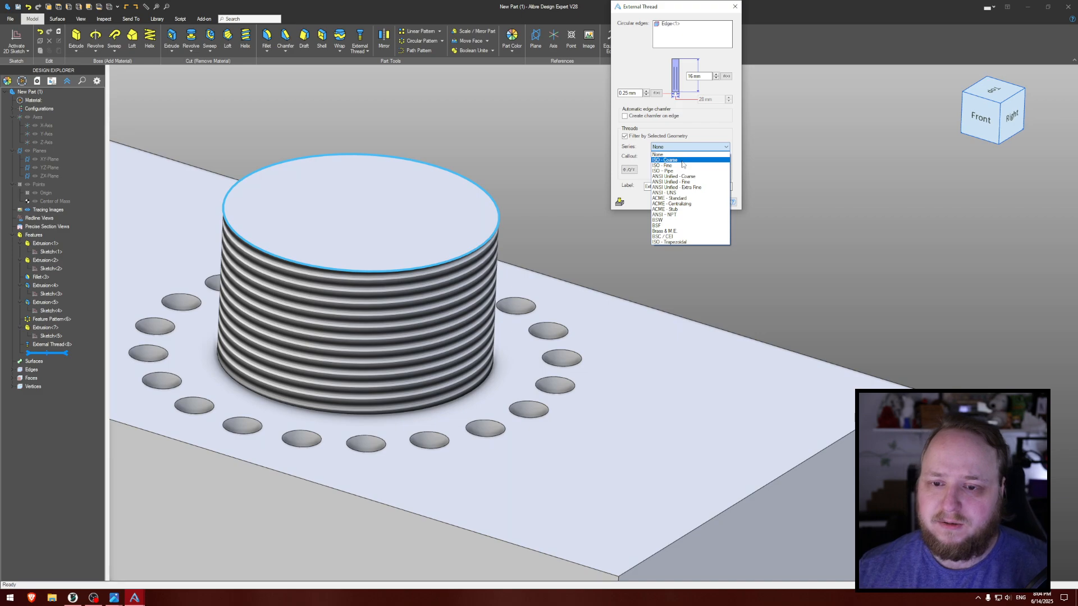
pyautogui.click(678, 166)
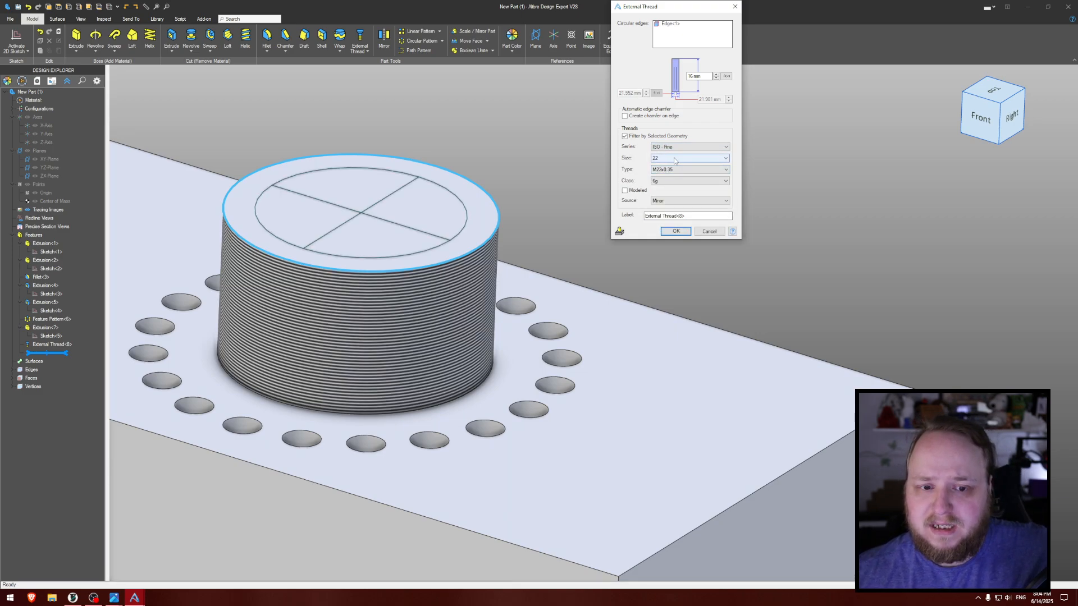
pyautogui.click(675, 158)
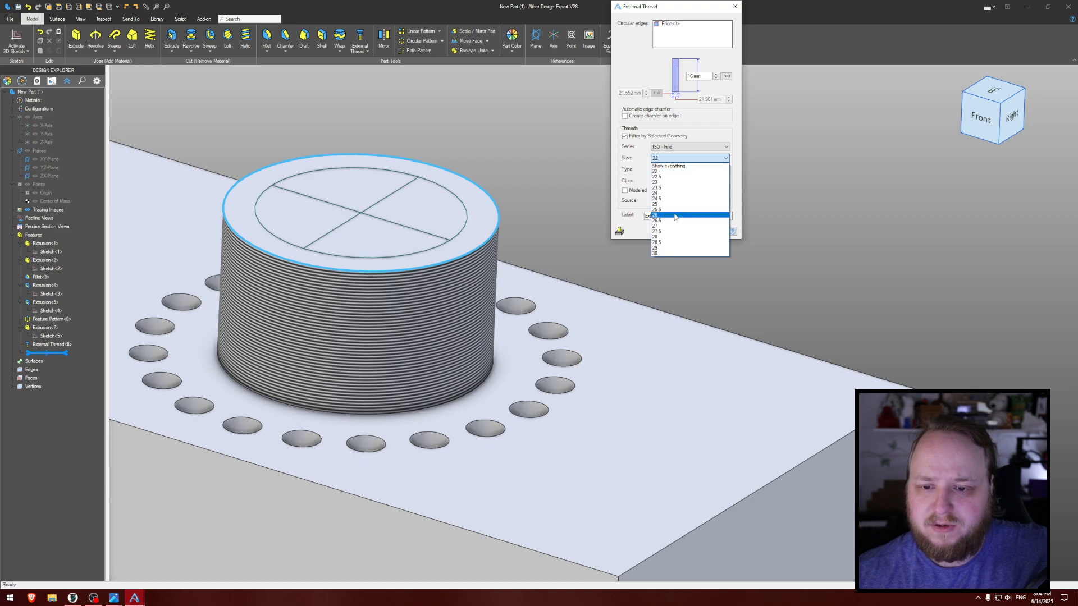
pyautogui.click(677, 240)
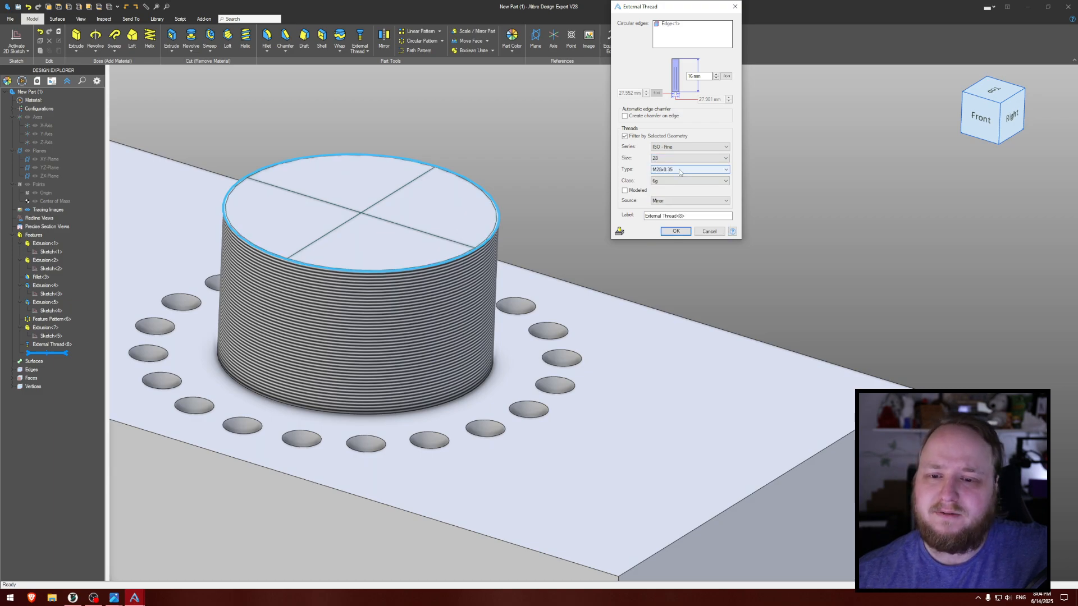
pyautogui.click(680, 170)
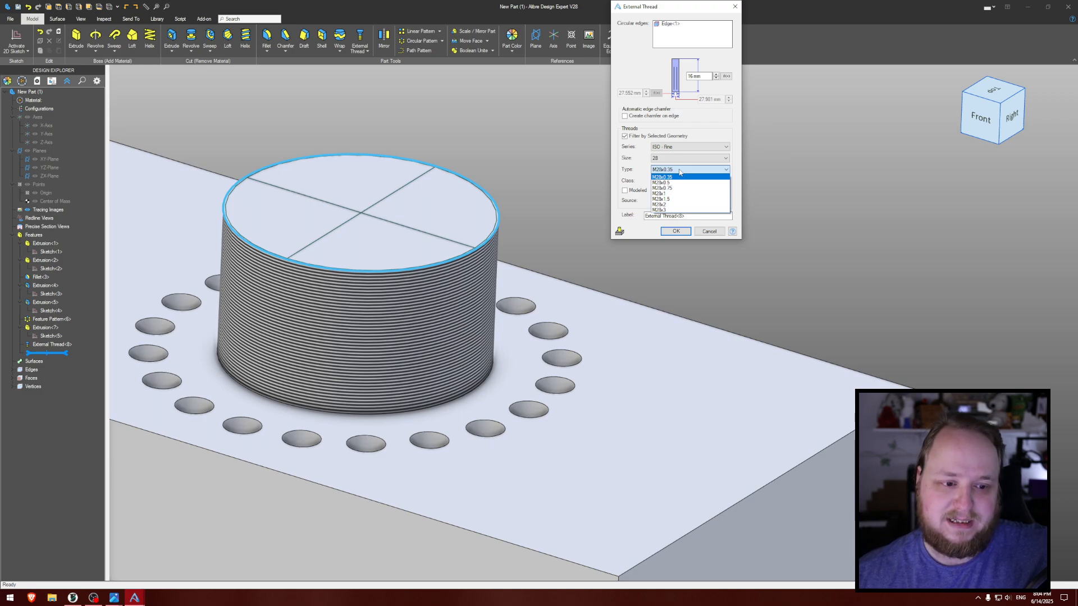
pyautogui.click(674, 211)
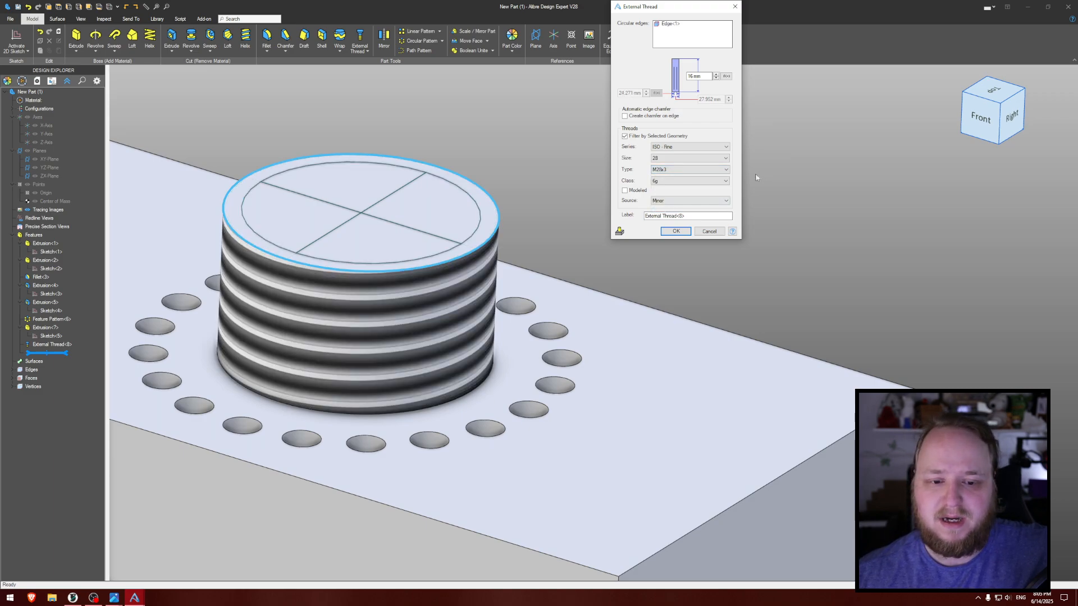
# - Make the external thread modeled, with the form Min Material (Loosest Tolerance), and create the feature
pyautogui.moveTo(638, 185); pyautogui.dragTo(499, 226, button='middle')
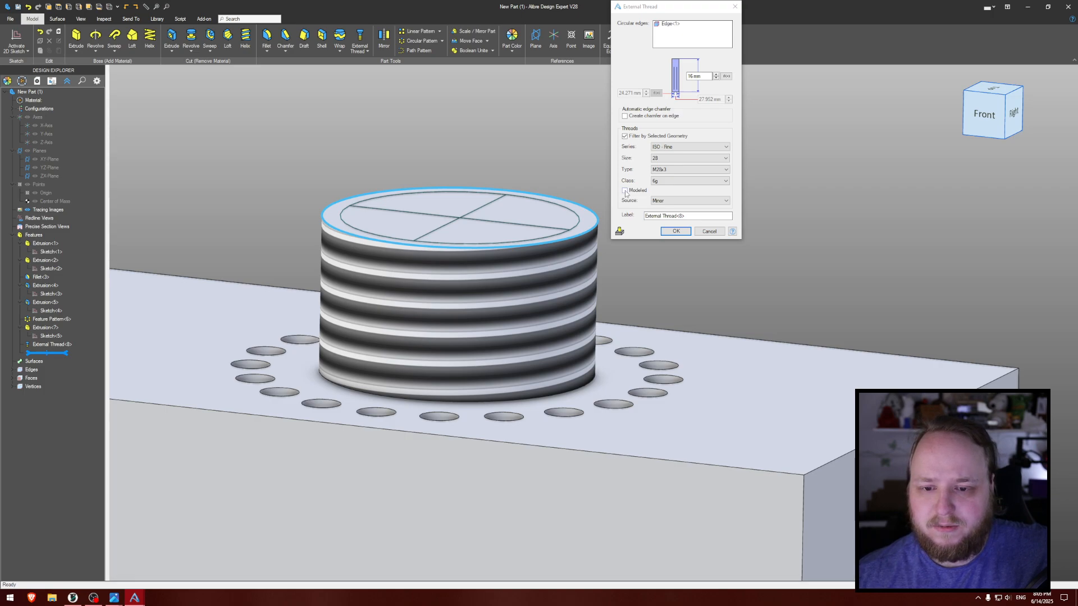
pyautogui.click(624, 190)
pyautogui.click(670, 202)
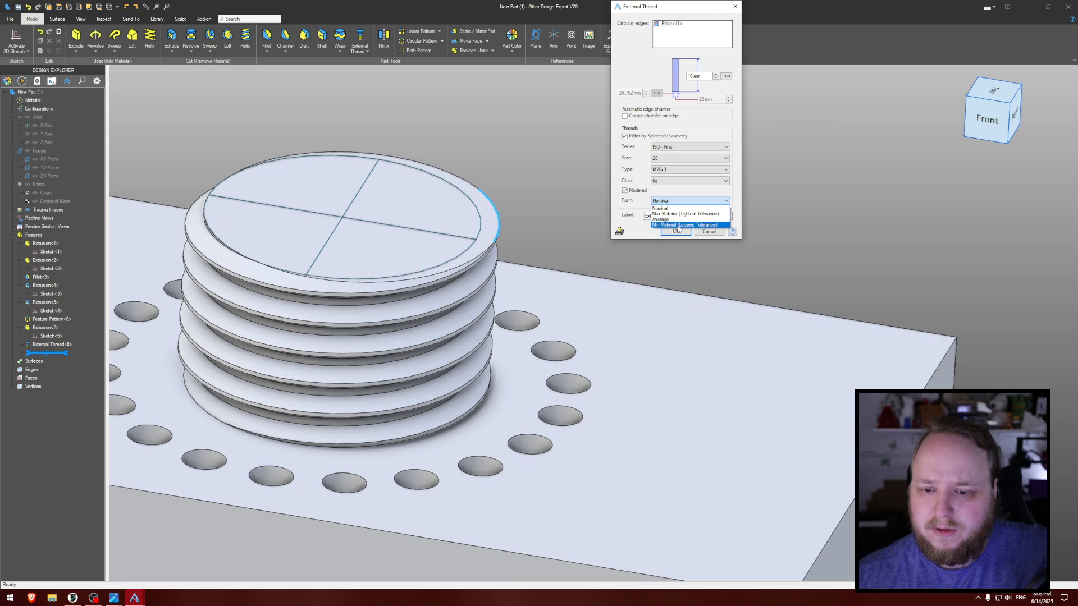
pyautogui.click(678, 225)
pyautogui.moveTo(551, 192); pyautogui.dragTo(591, 177, button='middle')
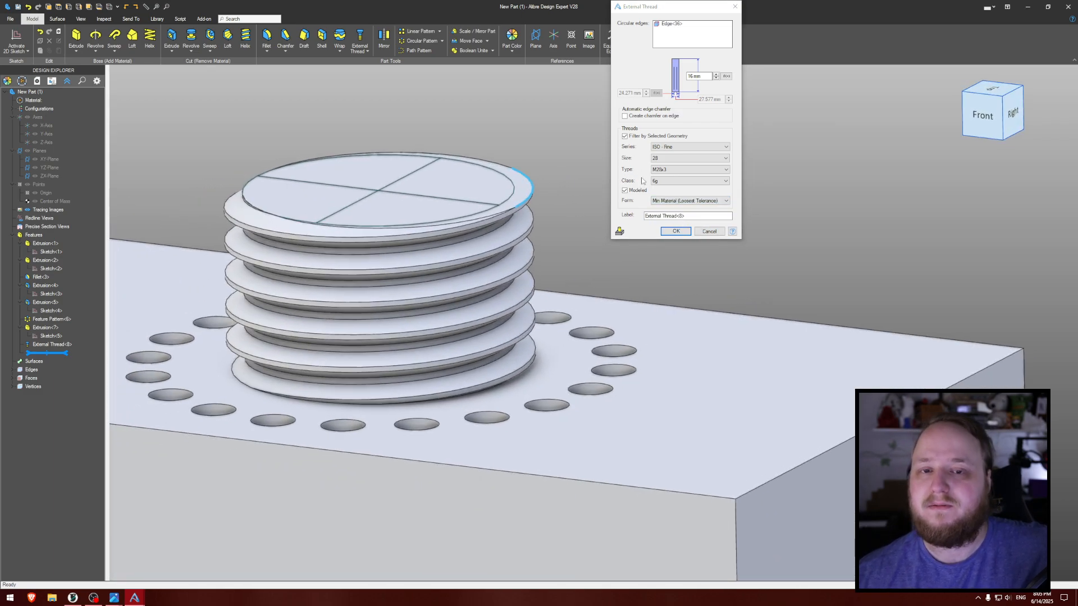
pyautogui.moveTo(552, 148); pyautogui.dragTo(567, 157, button='middle')
pyautogui.click(717, 199)
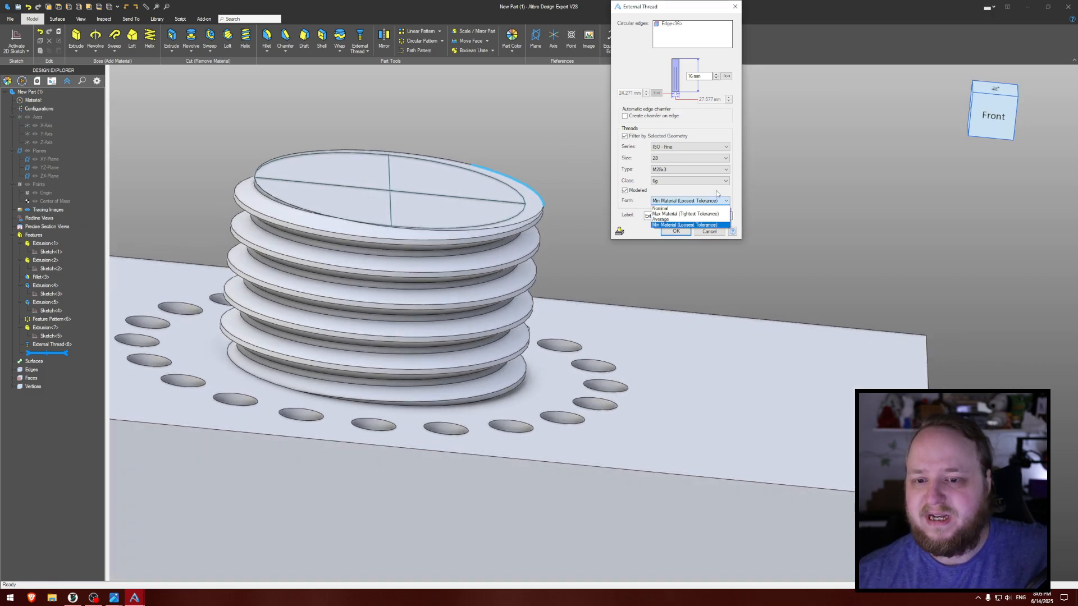
pyautogui.click(686, 225)
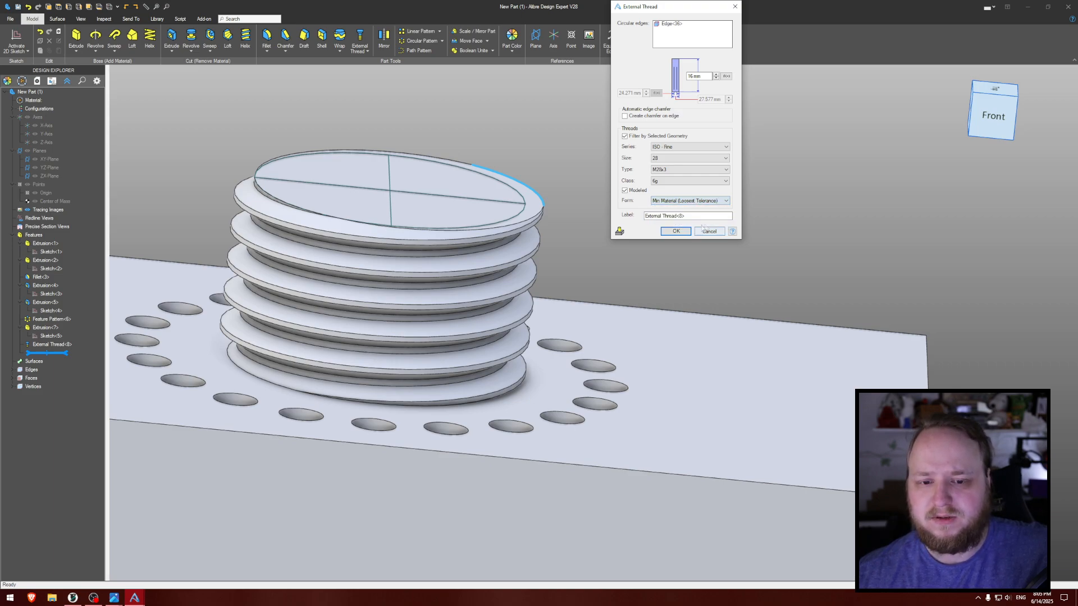
pyautogui.click(682, 231)
pyautogui.click(755, 199)
pyautogui.moveTo(746, 199); pyautogui.dragTo(709, 185, button='middle')
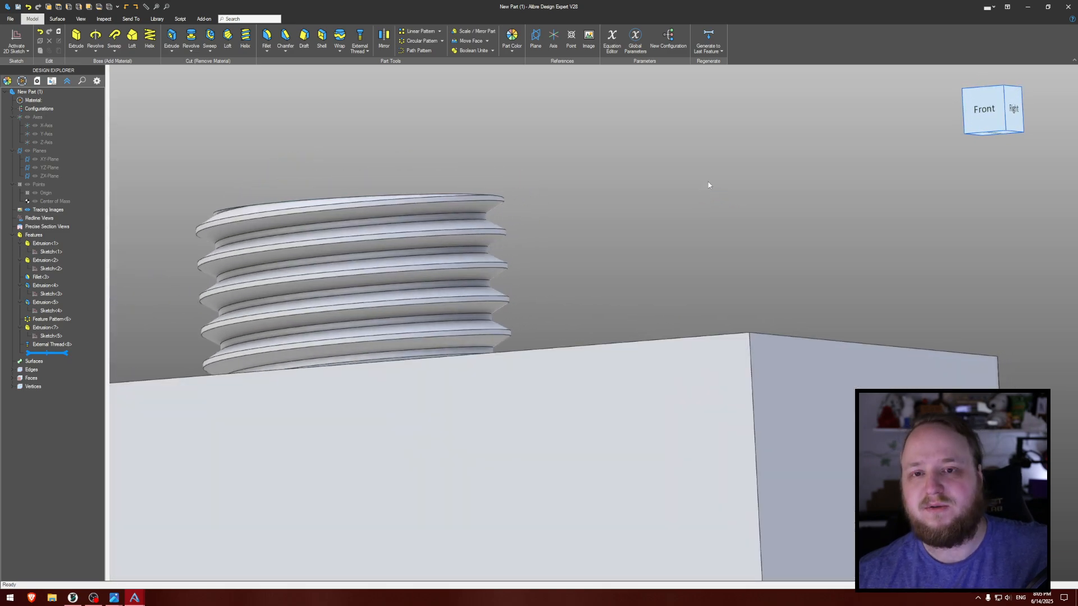
pyautogui.moveTo(645, 194); pyautogui.dragTo(766, 186, button='middle')
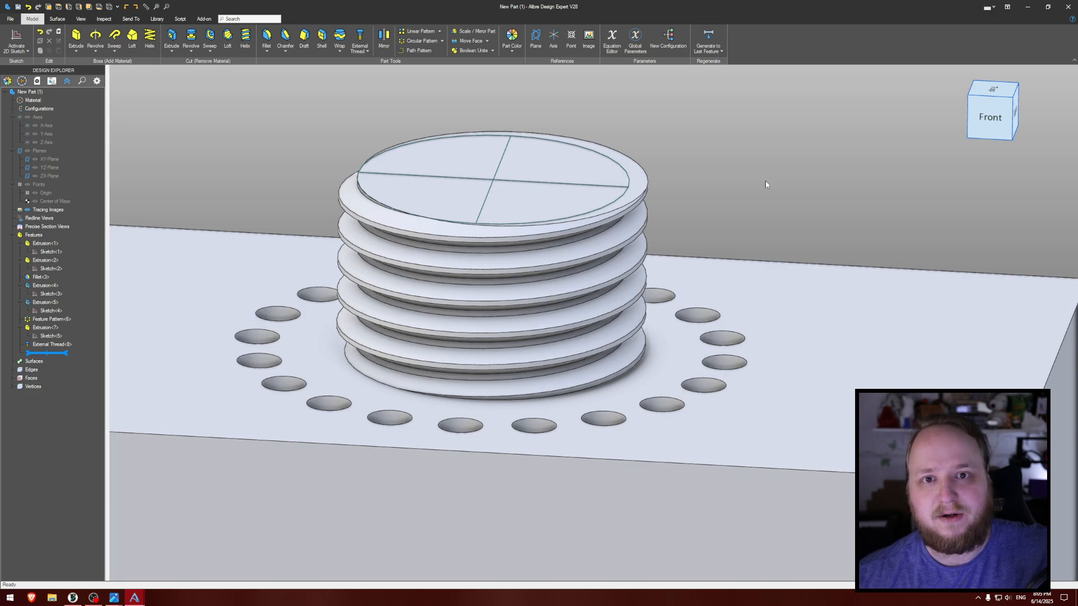
pyautogui.moveTo(752, 178); pyautogui.dragTo(789, 195, button='middle')
pyautogui.scroll(5, 682, 194)
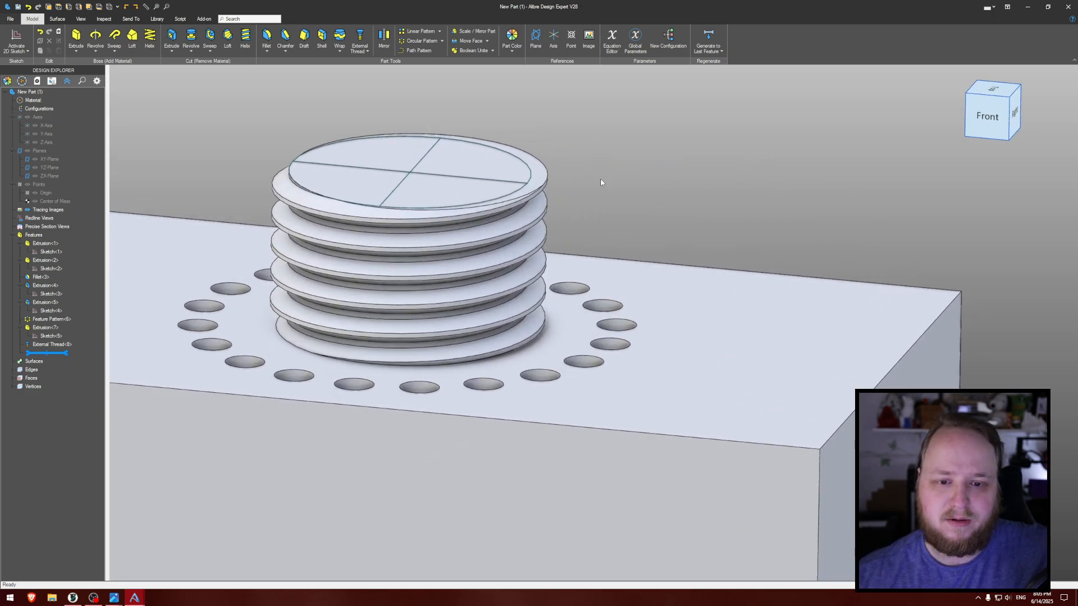
pyautogui.scroll(-5, 639, 188)
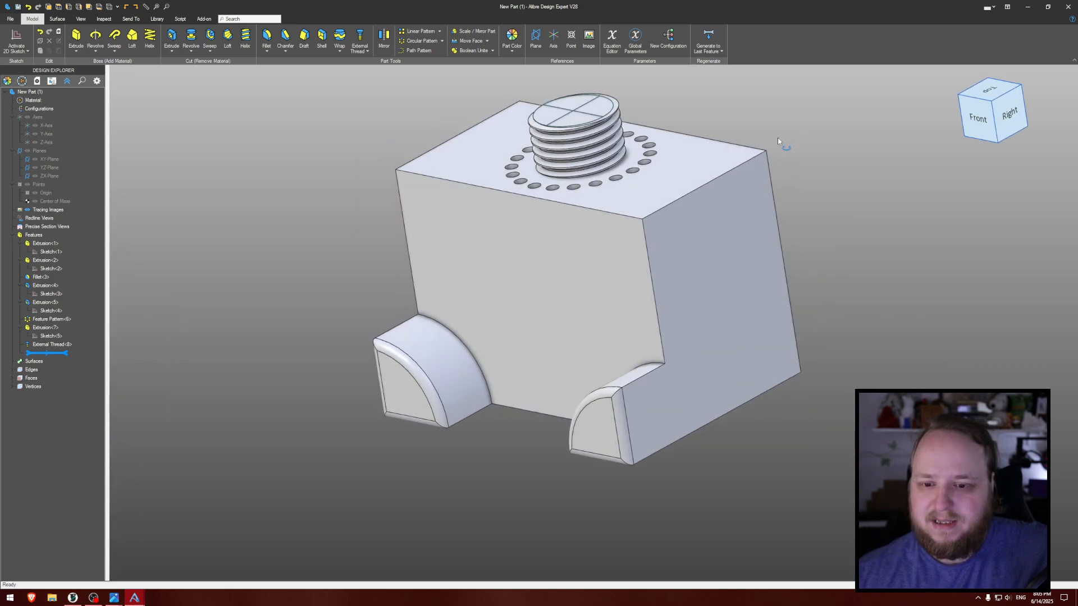